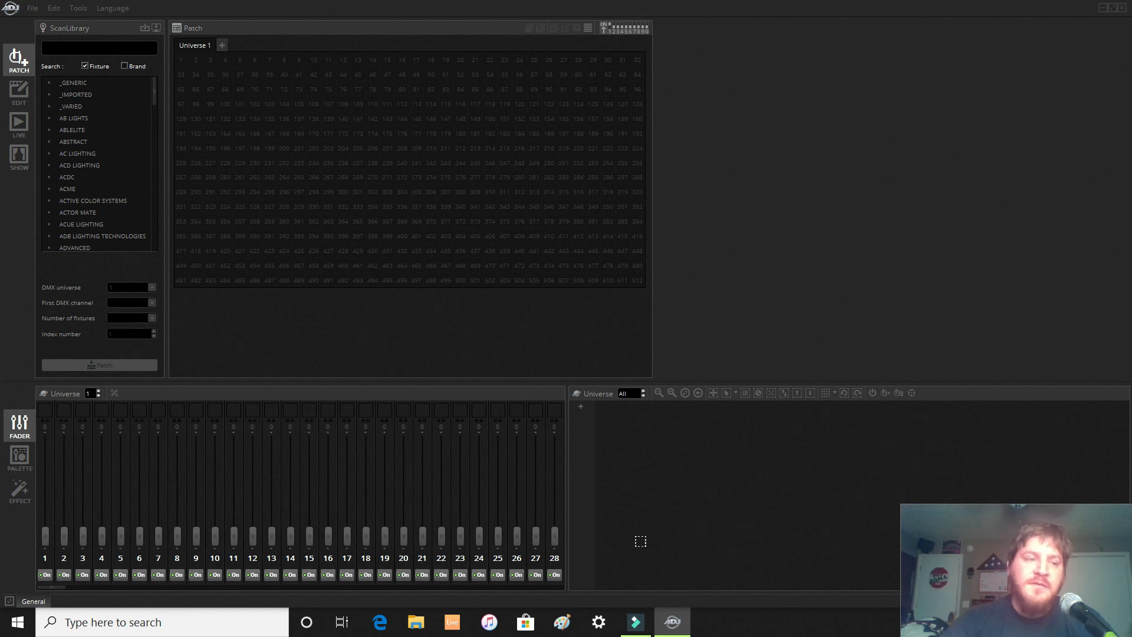
- Open the scene editing view and raise the faders of DMX channels 1, 2 and 3 to 255
{"action": "left_click", "coordinate": [13, 94]}
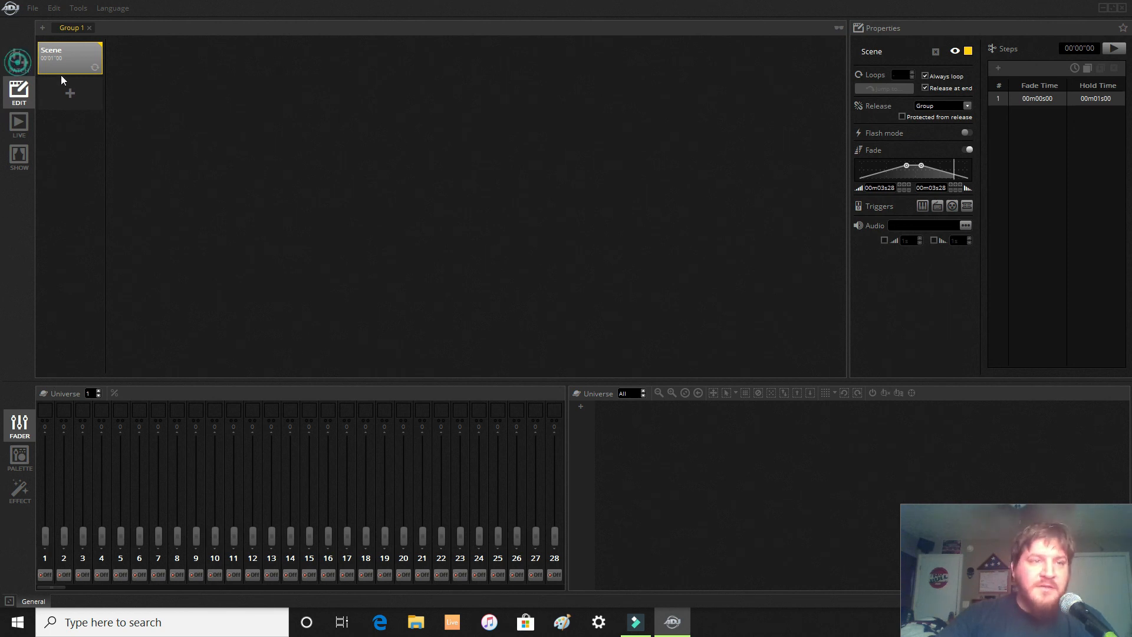
{"action": "left_click", "coordinate": [16, 91]}
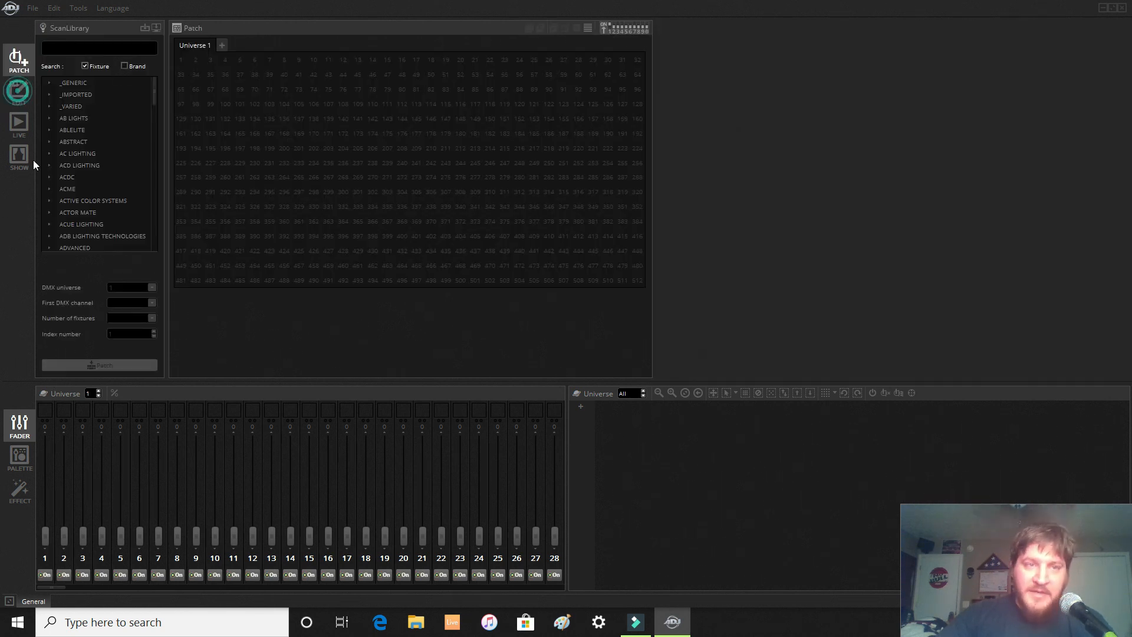
{"action": "left_click_drag", "start_coordinate": [45, 536], "coordinate": [51, 471]}
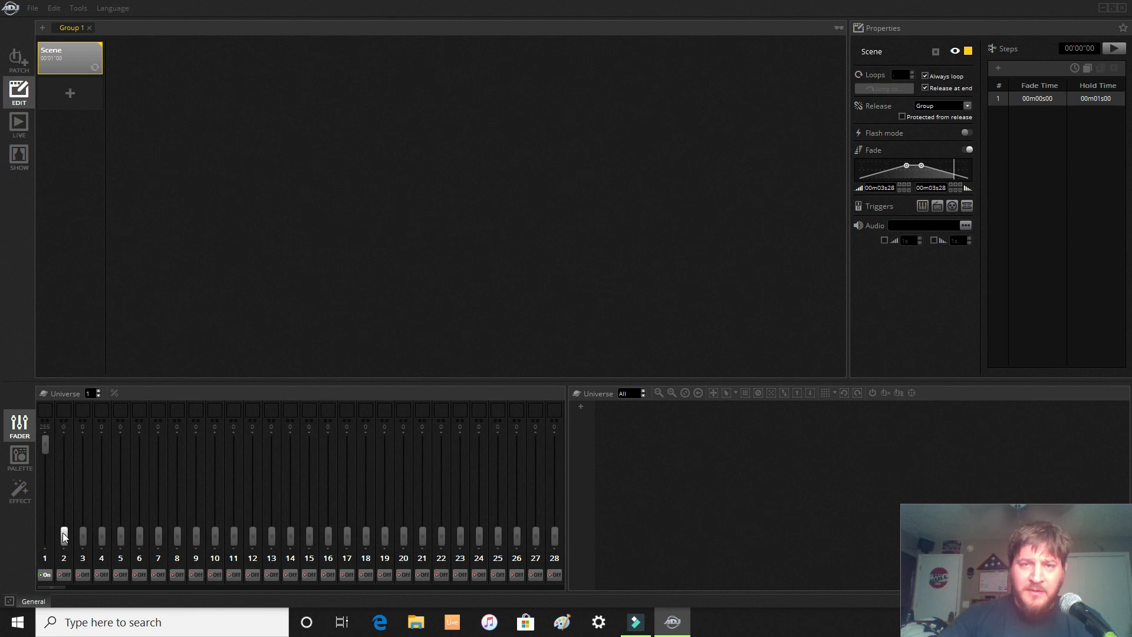
{"action": "left_click_drag", "start_coordinate": [63, 532], "coordinate": [64, 451]}
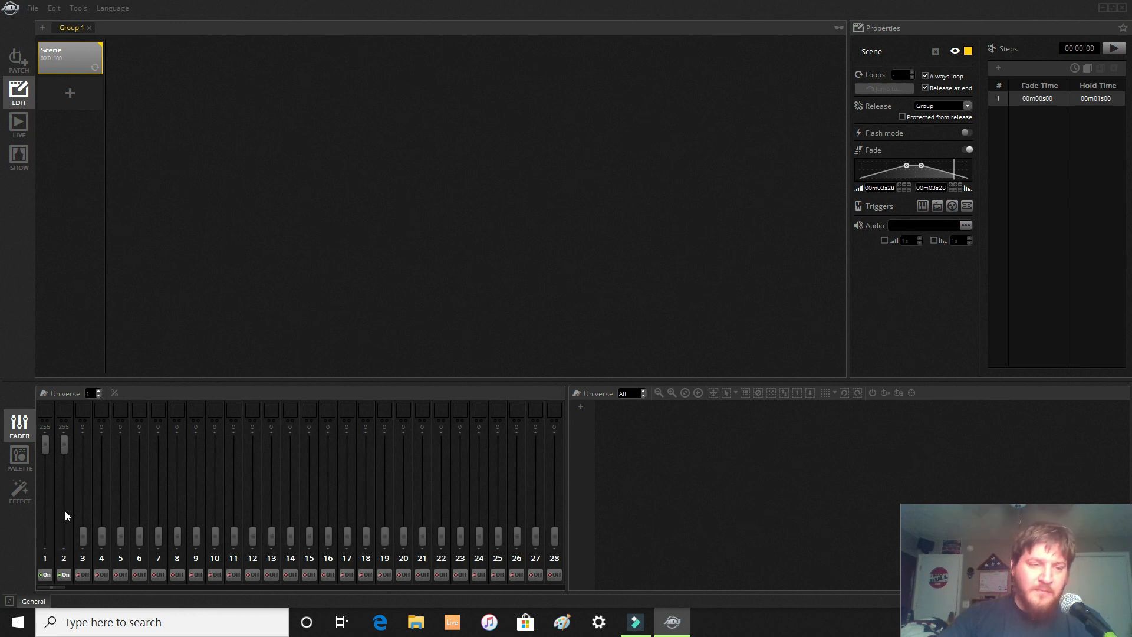
{"action": "left_click_drag", "start_coordinate": [84, 533], "coordinate": [90, 405]}
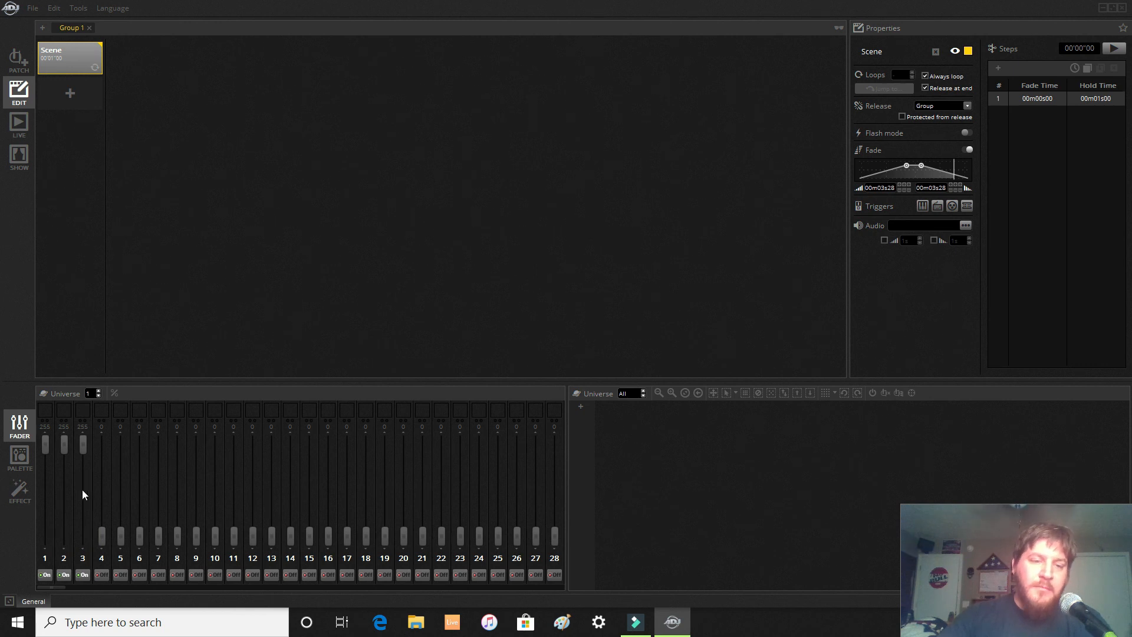
- Lower DMX channels 3 and 2 to 0 and bring channel 1 down to about 158
{"action": "left_click_drag", "start_coordinate": [86, 505], "coordinate": [84, 533]}
{"action": "left_click_drag", "start_coordinate": [62, 454], "coordinate": [64, 533]}
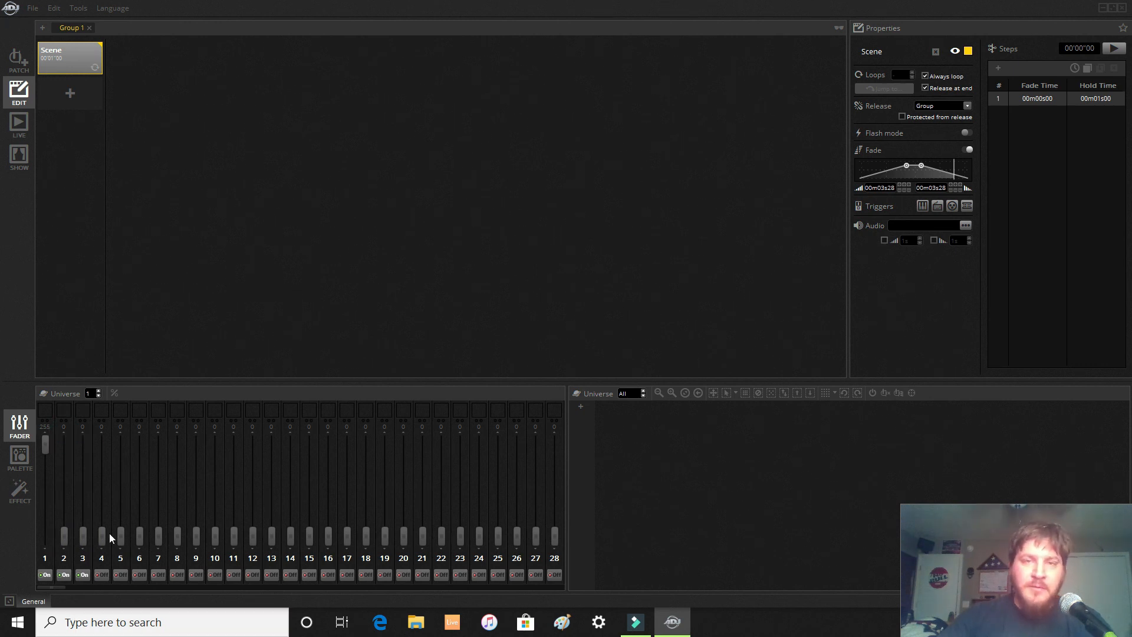
{"action": "left_click_drag", "start_coordinate": [50, 447], "coordinate": [48, 479]}
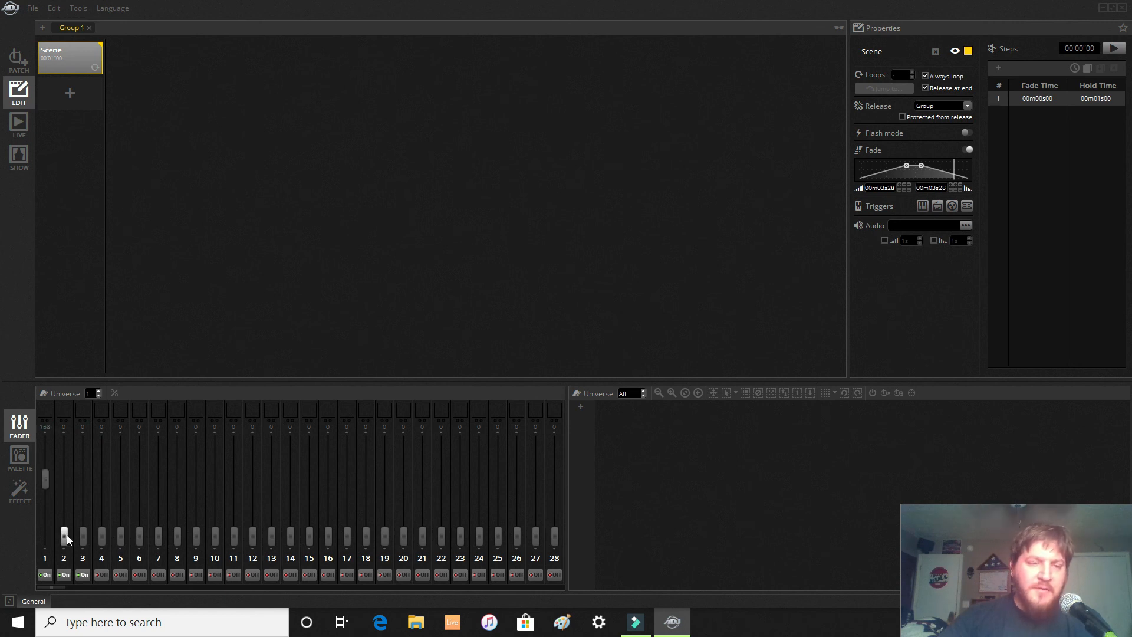
- Raise the faders of DMX channel 2 to about 35, channel 3 to about 164, channel 4 to 77 and channel 22 to 64
{"action": "left_click_drag", "start_coordinate": [84, 533], "coordinate": [83, 477]}
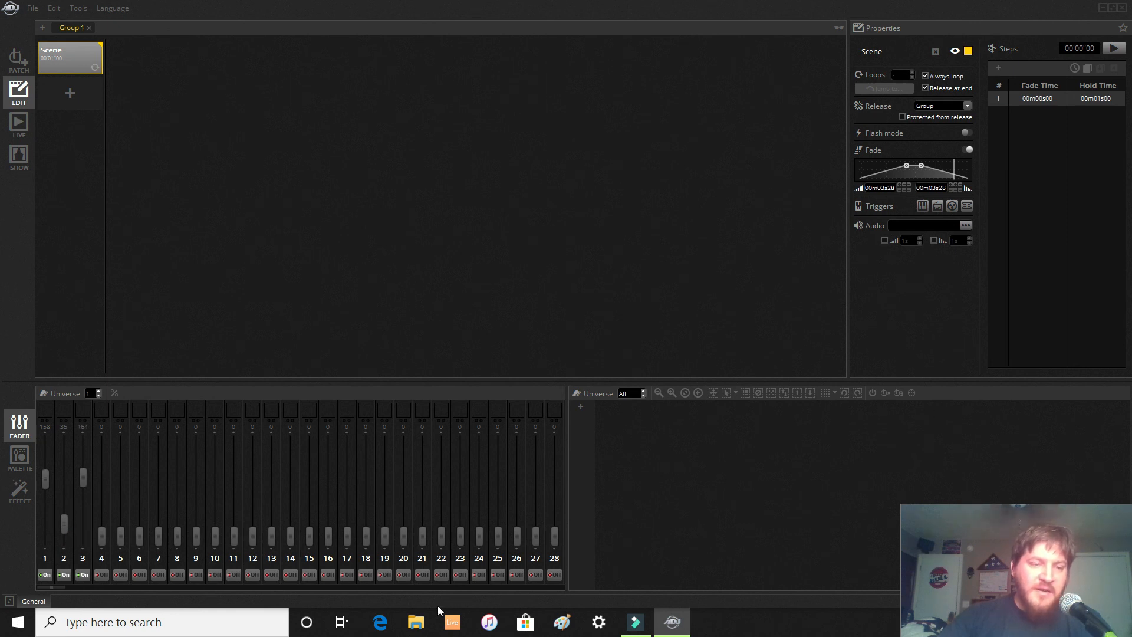
{"action": "left_click_drag", "start_coordinate": [100, 537], "coordinate": [103, 518]}
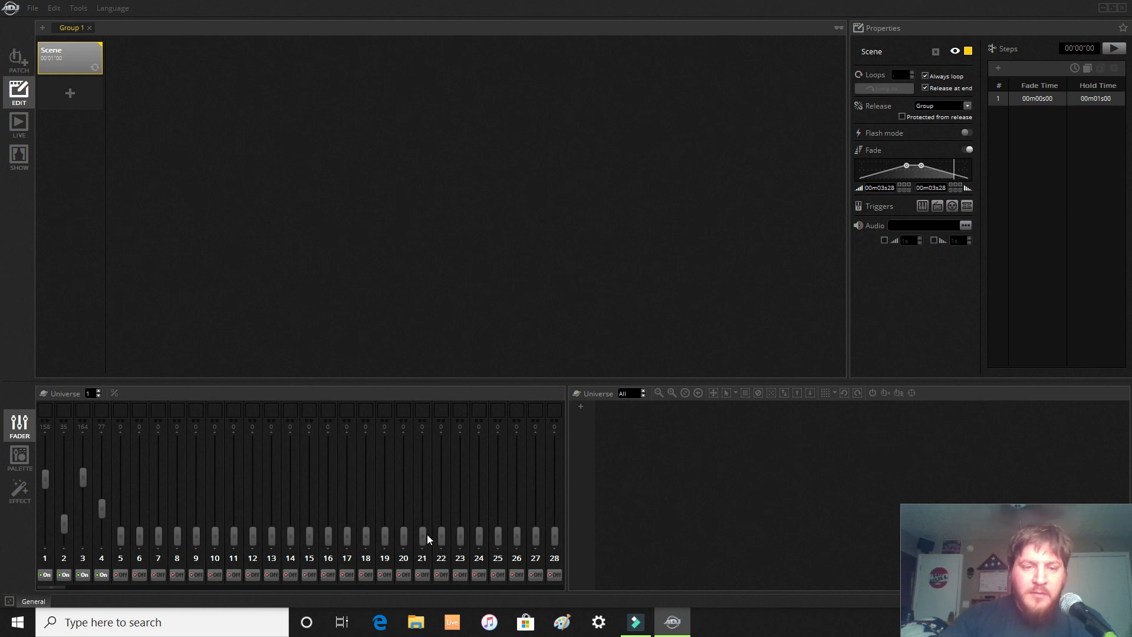
{"action": "left_click_drag", "start_coordinate": [441, 535], "coordinate": [442, 513]}
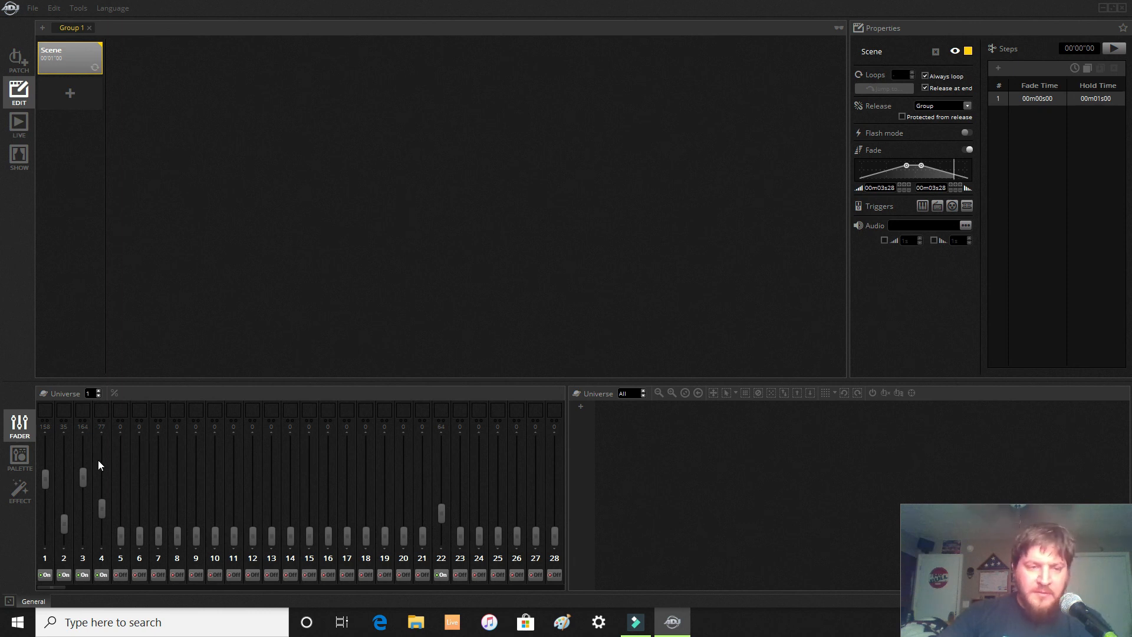
{"action": "left_click_drag", "start_coordinate": [65, 585], "coordinate": [2, 591]}
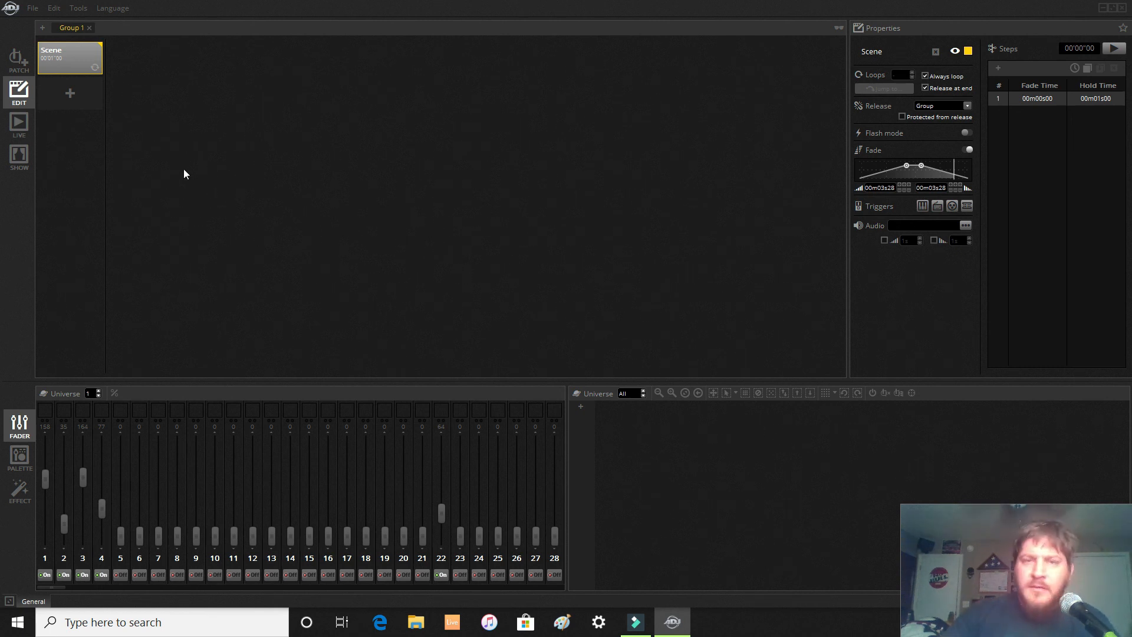
- Launch the ScanLibrary fixture editor and open the profile settings of the untitled fixture
{"action": "left_click", "coordinate": [76, 11]}
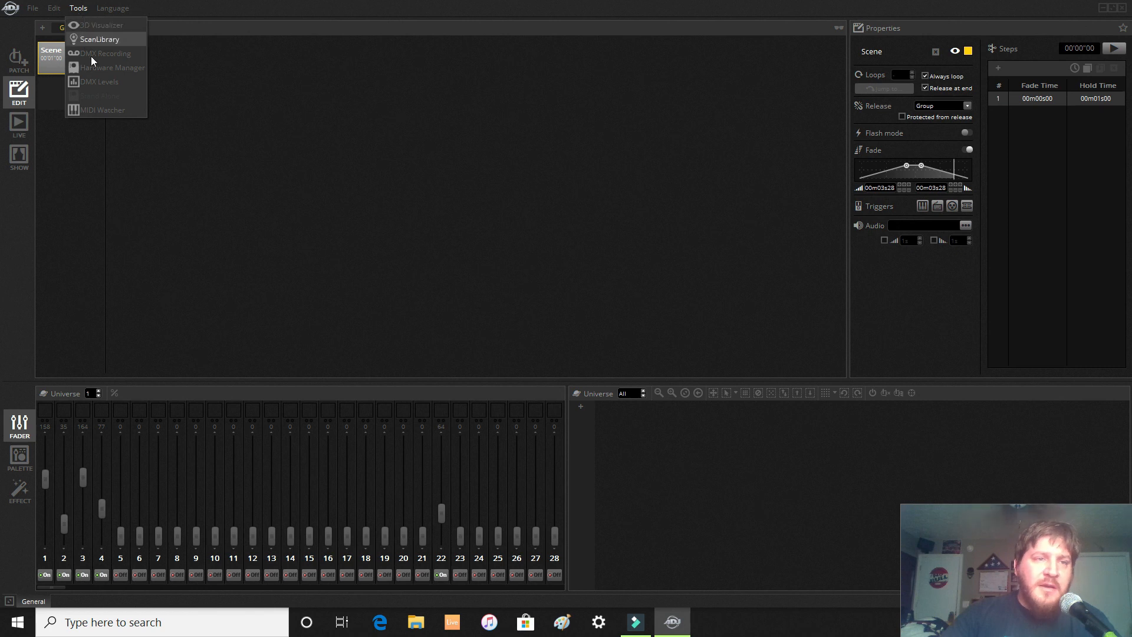
{"action": "left_click", "coordinate": [110, 40]}
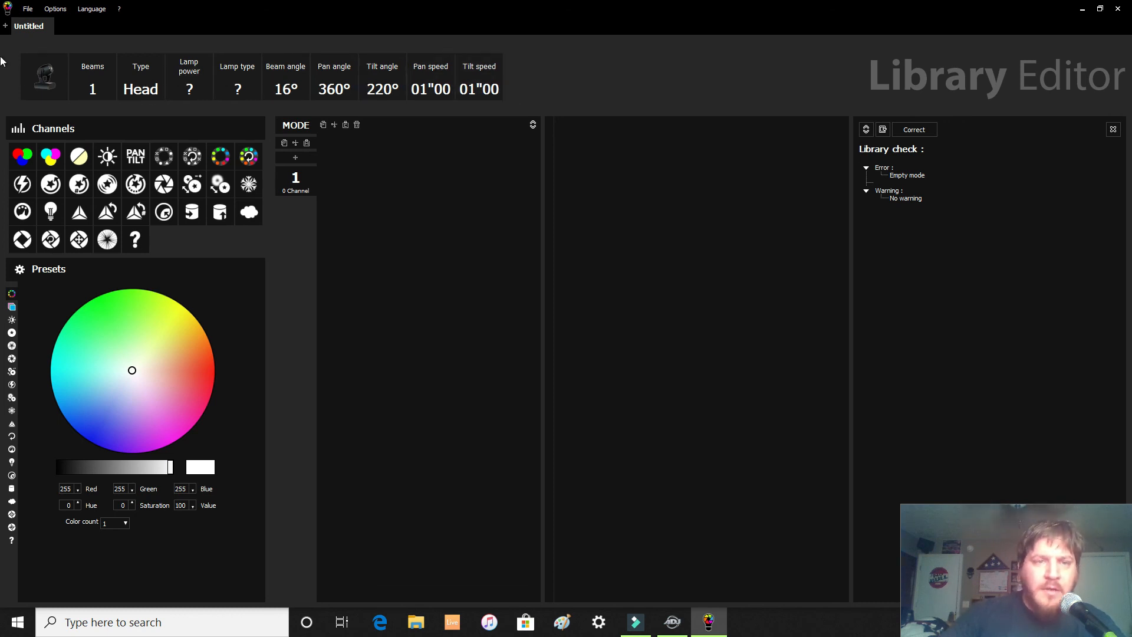
{"action": "left_click", "coordinate": [37, 80]}
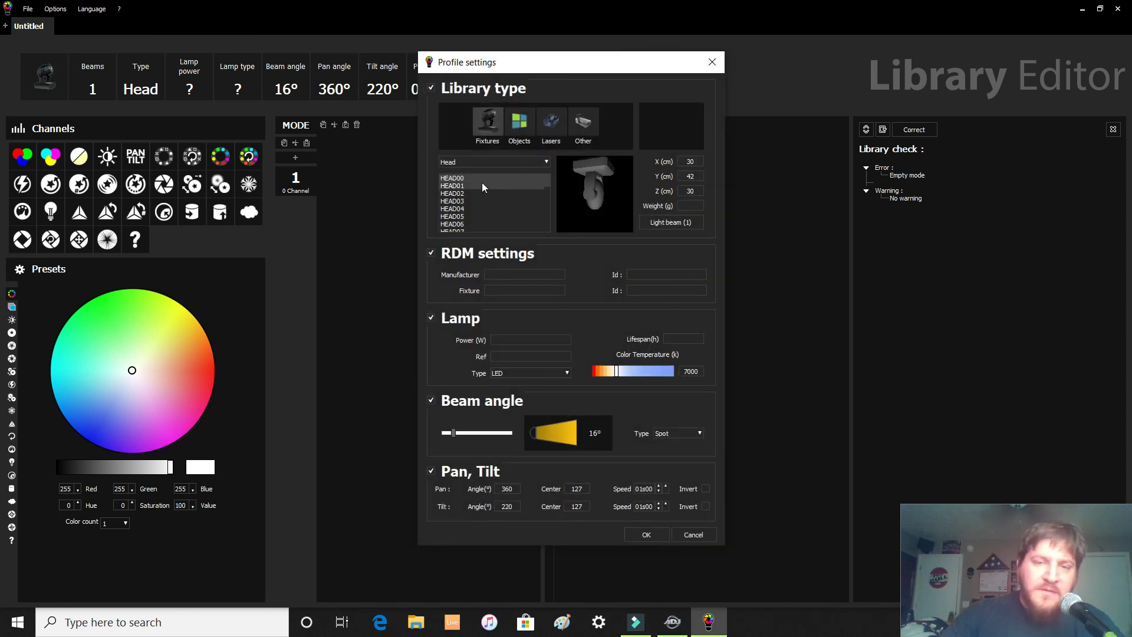
- Examine the available head models, then the panel objects, laser and smoke library types and their previews
{"action": "scroll", "coordinate": [483, 192], "scroll_direction": "down", "scroll_amount": 8}
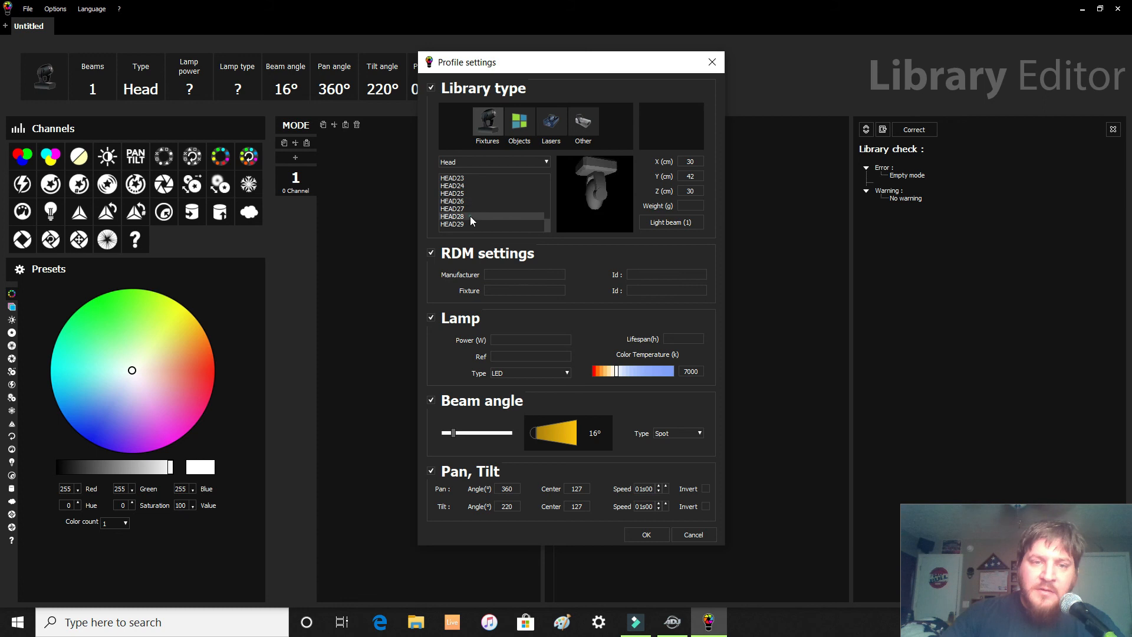
{"action": "scroll", "coordinate": [472, 203], "scroll_direction": "up", "scroll_amount": 7}
{"action": "left_click", "coordinate": [476, 193]}
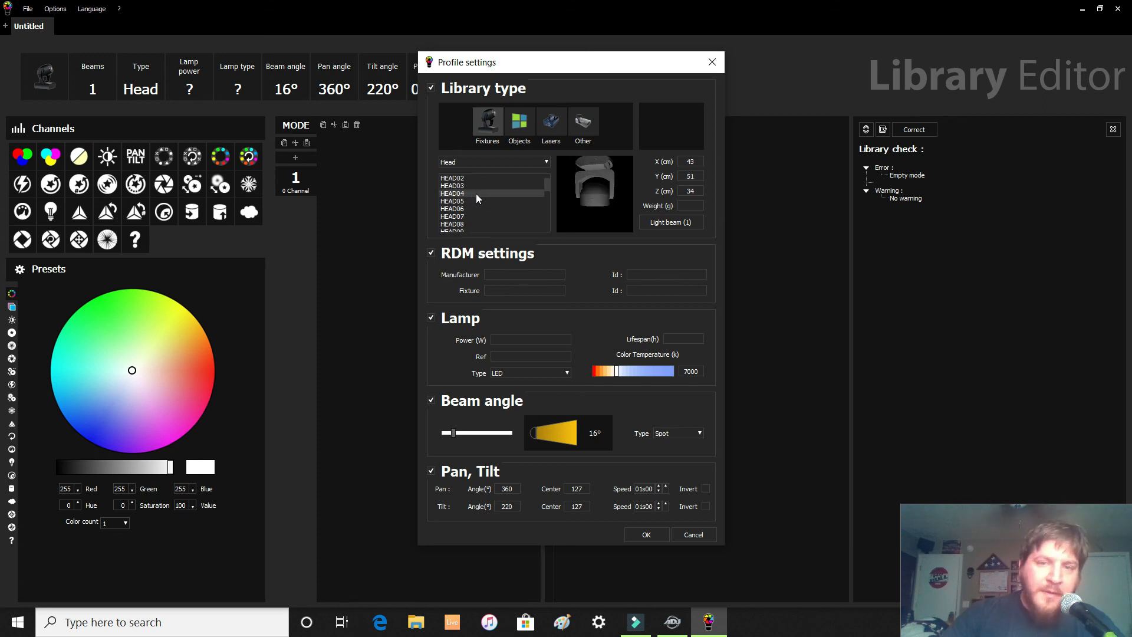
{"action": "scroll", "coordinate": [497, 194], "scroll_direction": "up", "scroll_amount": 1}
{"action": "left_click", "coordinate": [455, 176]}
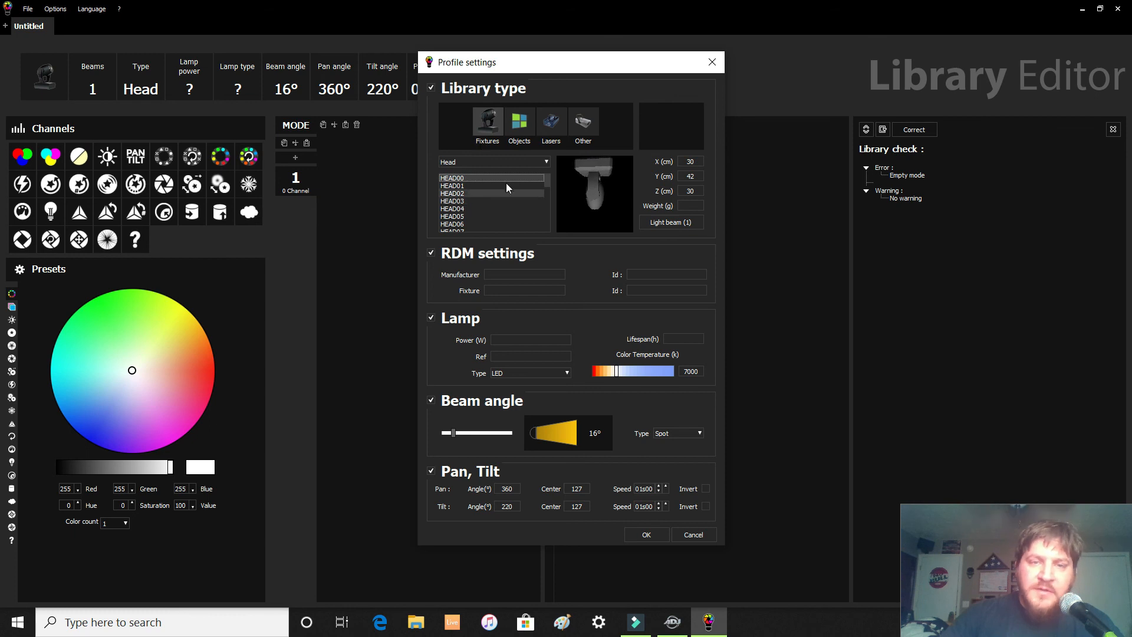
{"action": "left_click", "coordinate": [514, 134]}
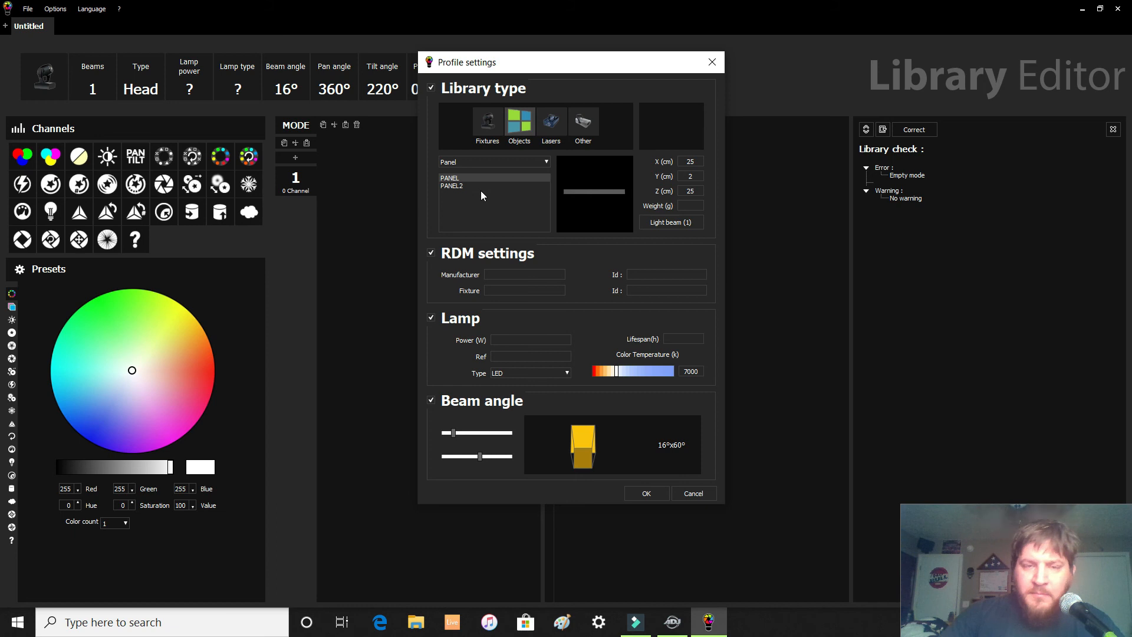
{"action": "left_click", "coordinate": [476, 178]}
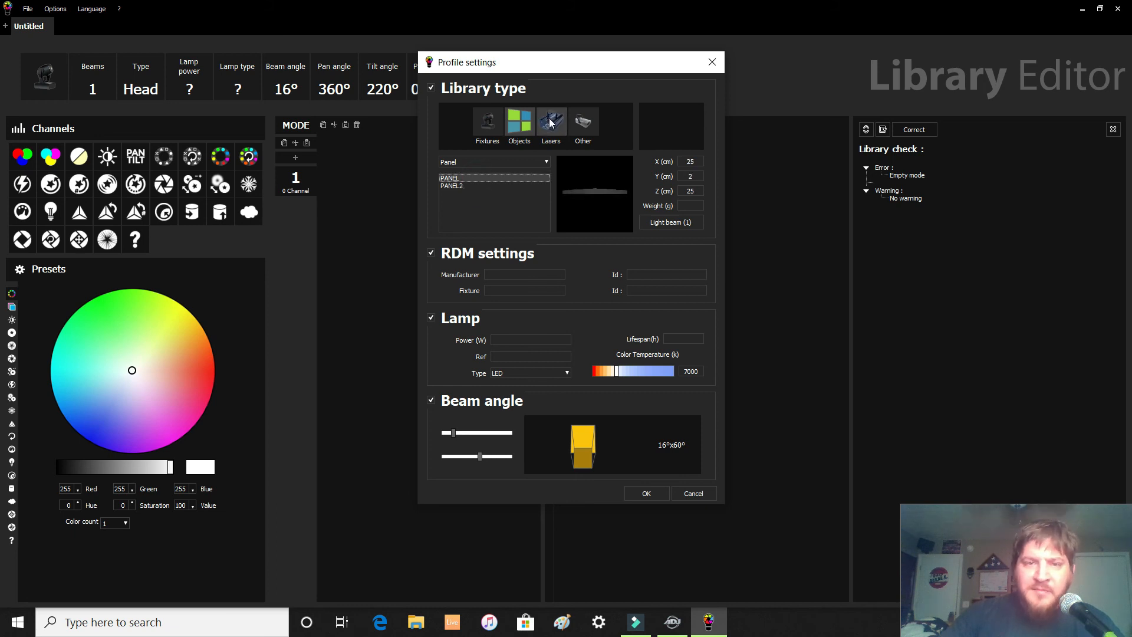
{"action": "left_click", "coordinate": [488, 186]}
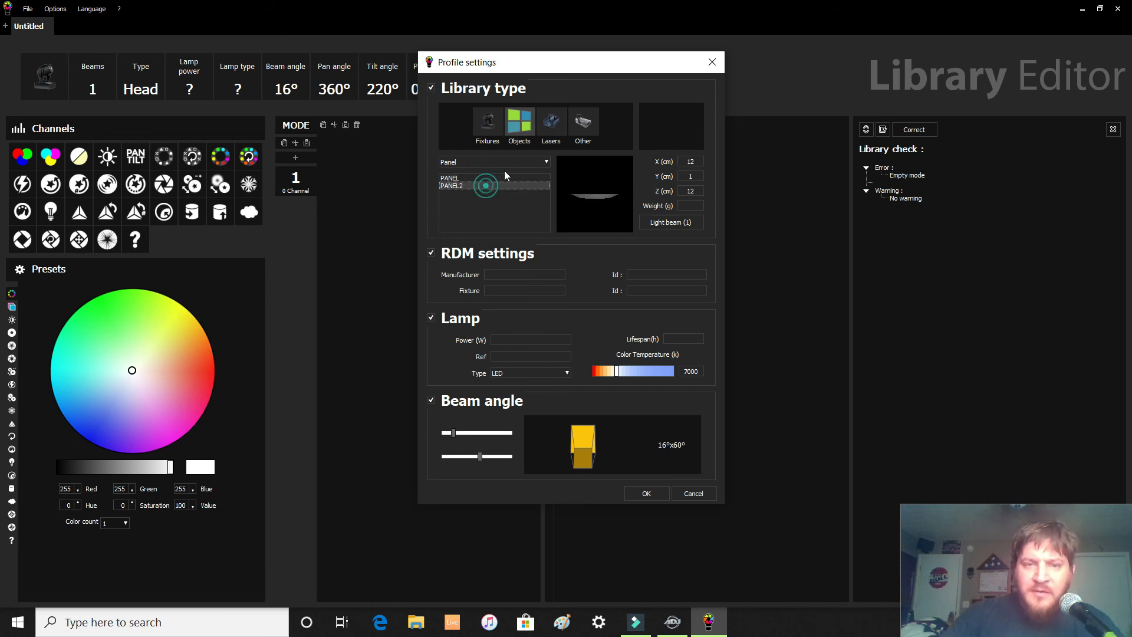
{"action": "left_click", "coordinate": [544, 129]}
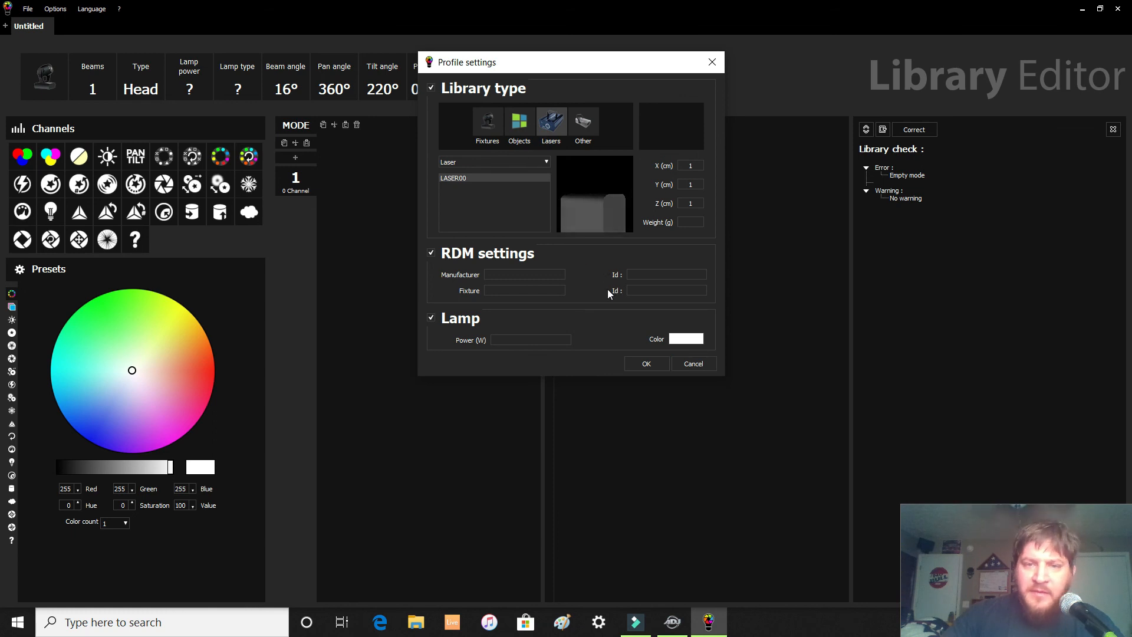
{"action": "left_click", "coordinate": [582, 125]}
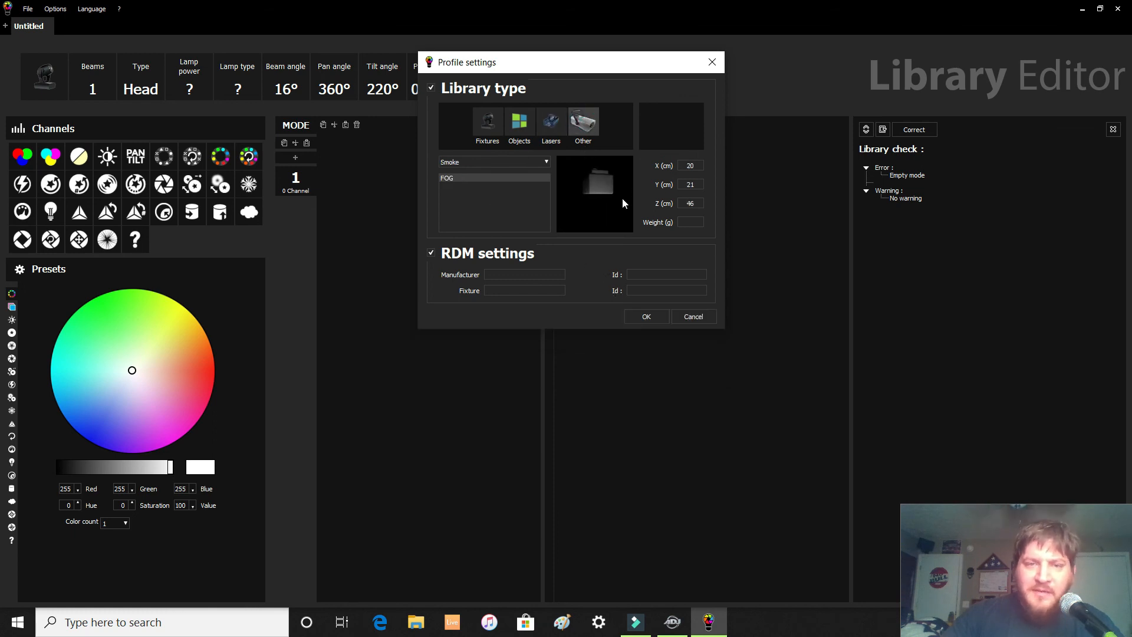
- Set the library type to the head fixture HEAD00 and accept the profile settings
{"action": "left_click", "coordinate": [493, 127]}
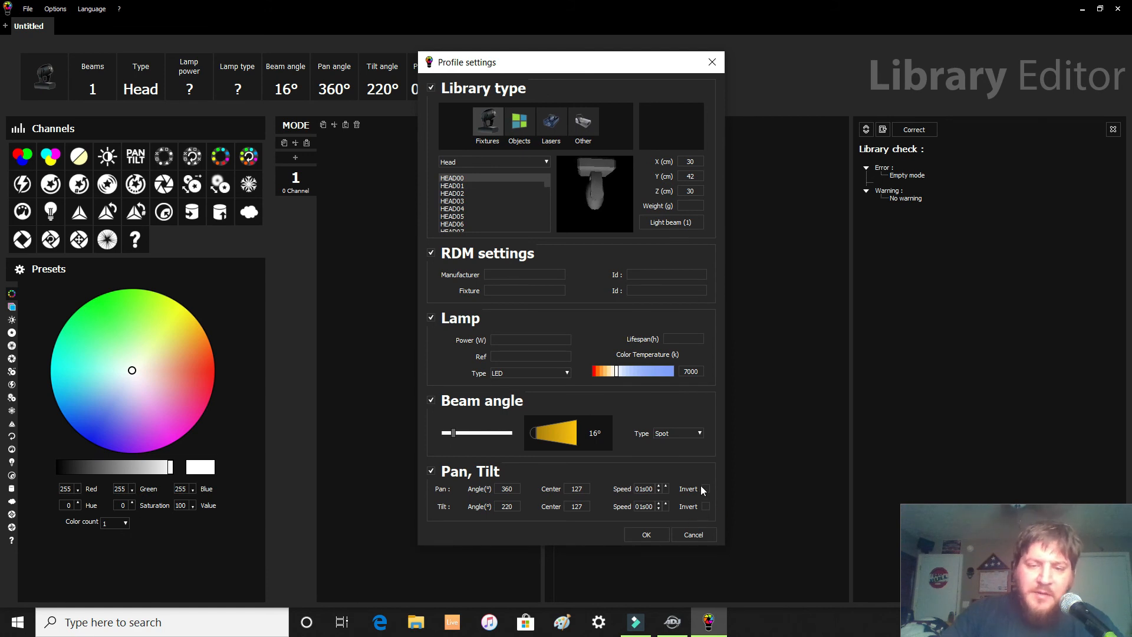
{"action": "left_click", "coordinate": [651, 534]}
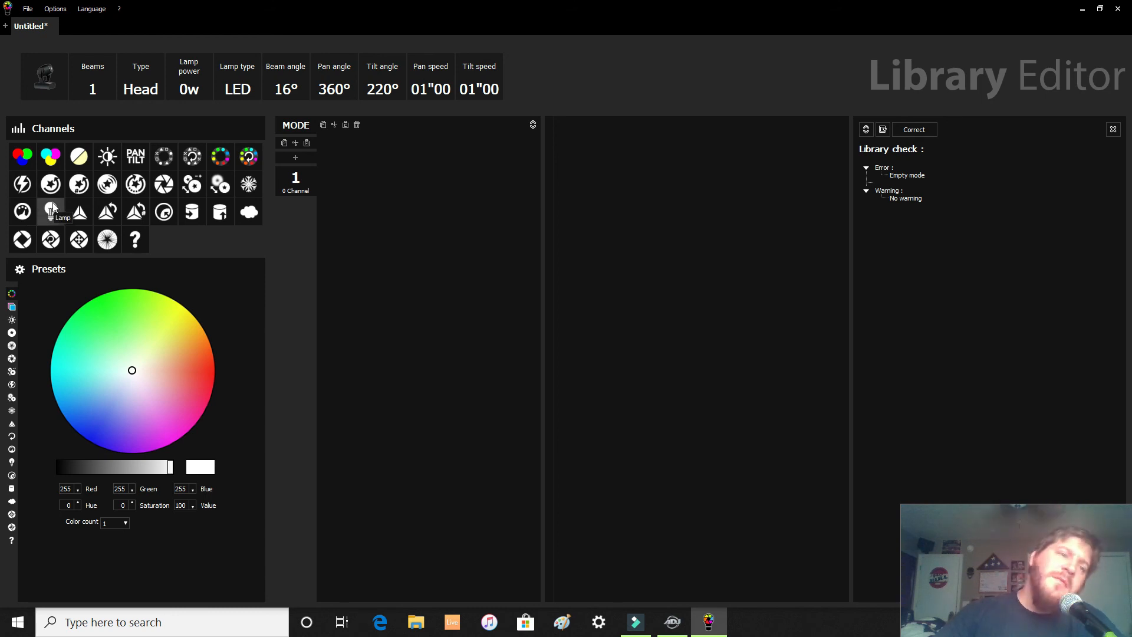
- Add Pan, Tilt, Color Wheel, Dimmer and Shutter channels to the fixture's mode 1
{"action": "left_click", "coordinate": [136, 156]}
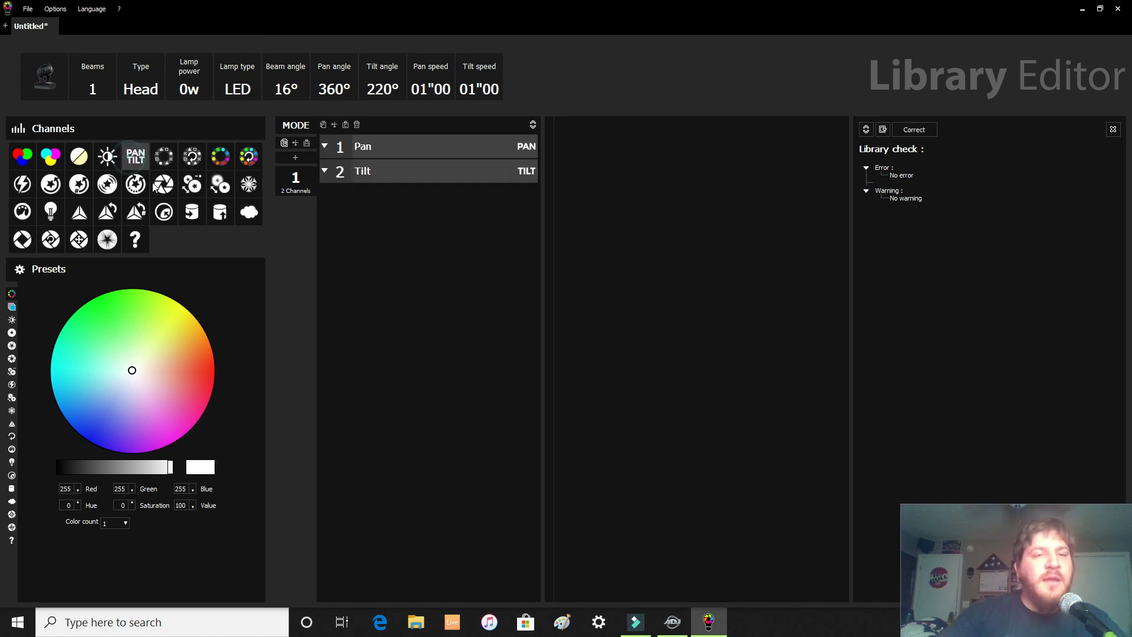
{"action": "left_click", "coordinate": [221, 157]}
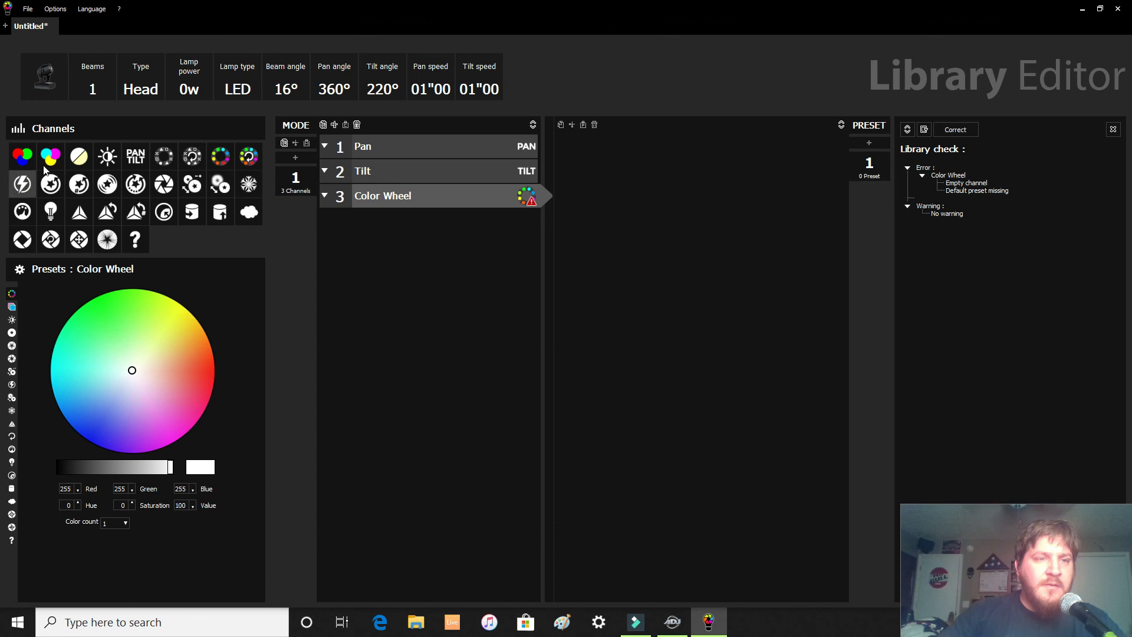
{"action": "left_click", "coordinate": [110, 157]}
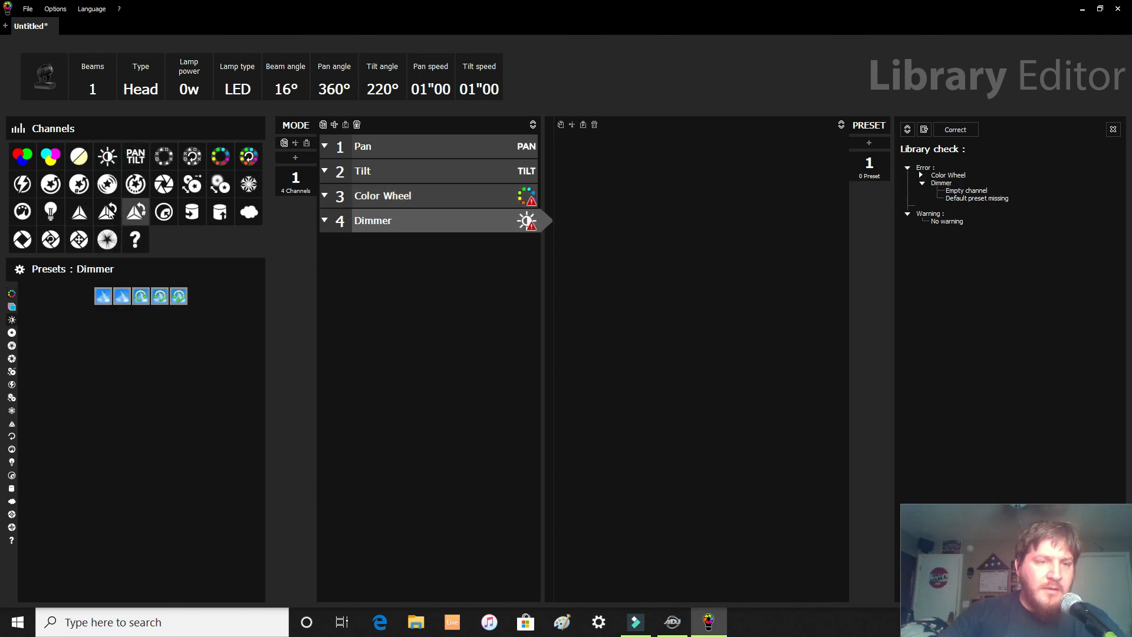
{"action": "left_click", "coordinate": [21, 184]}
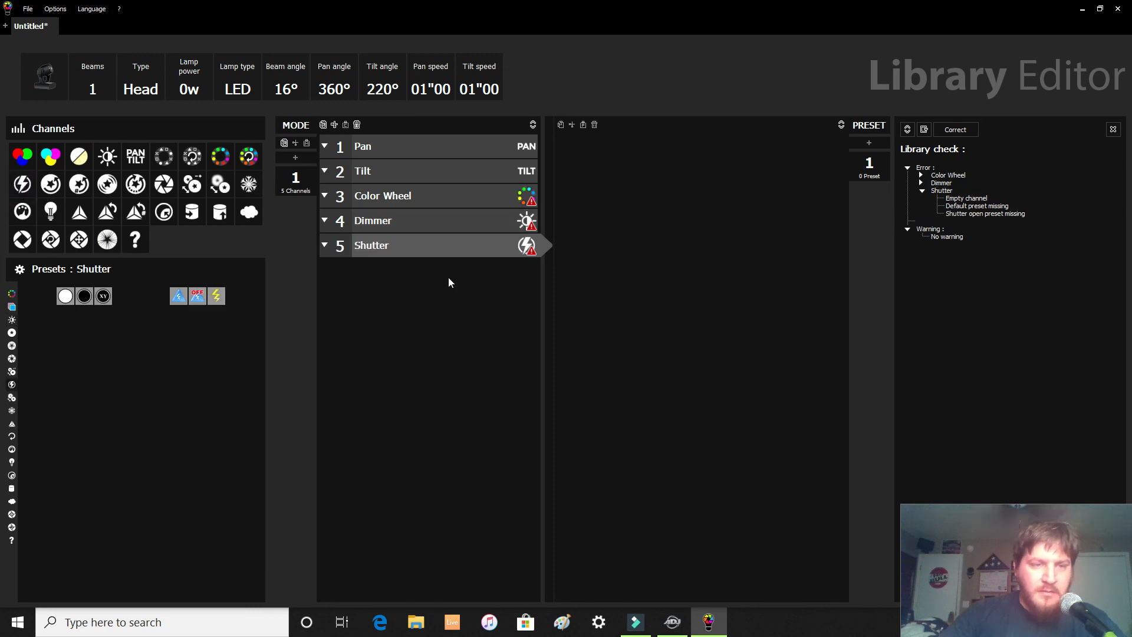
- Select the Color Wheel channel and add a white color preset to it
{"action": "left_click", "coordinate": [456, 152]}
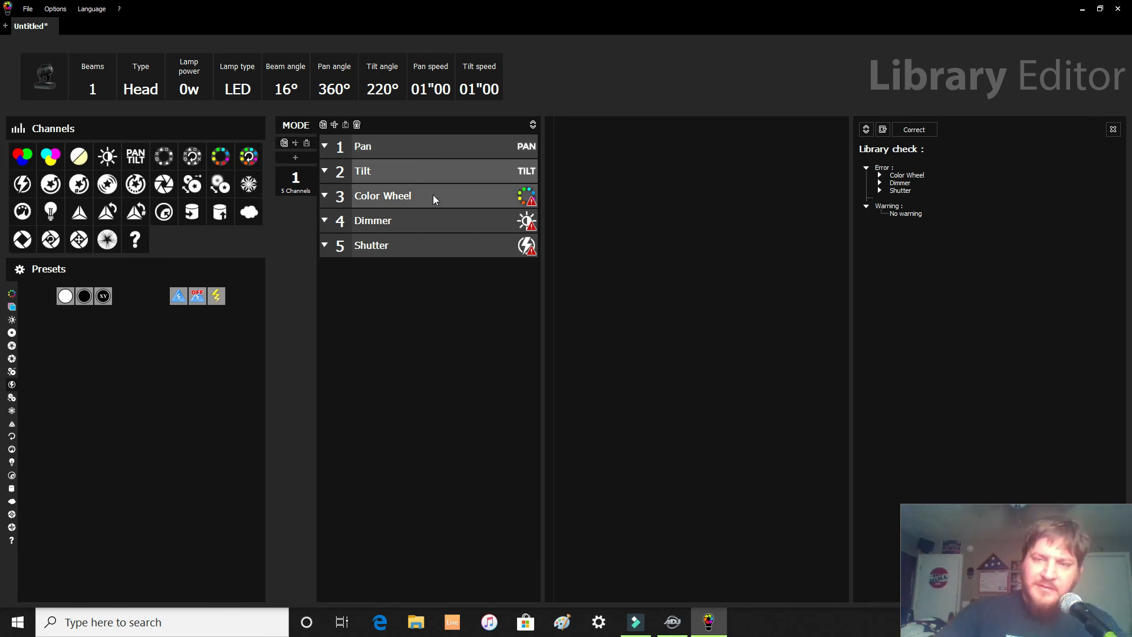
{"action": "left_click", "coordinate": [415, 152]}
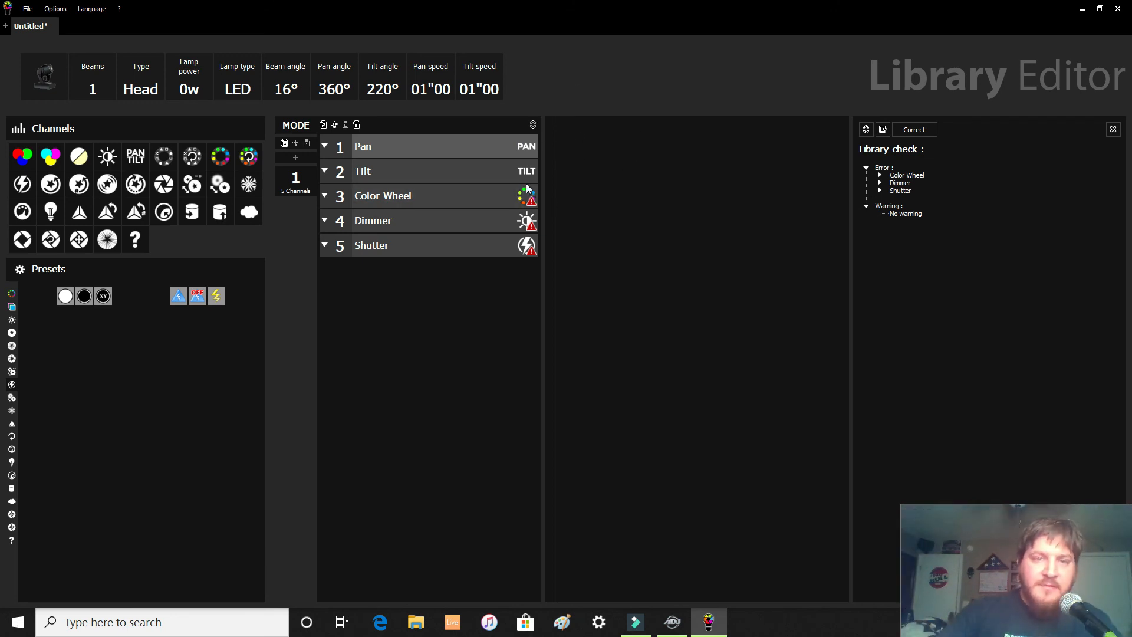
{"action": "left_click", "coordinate": [455, 197]}
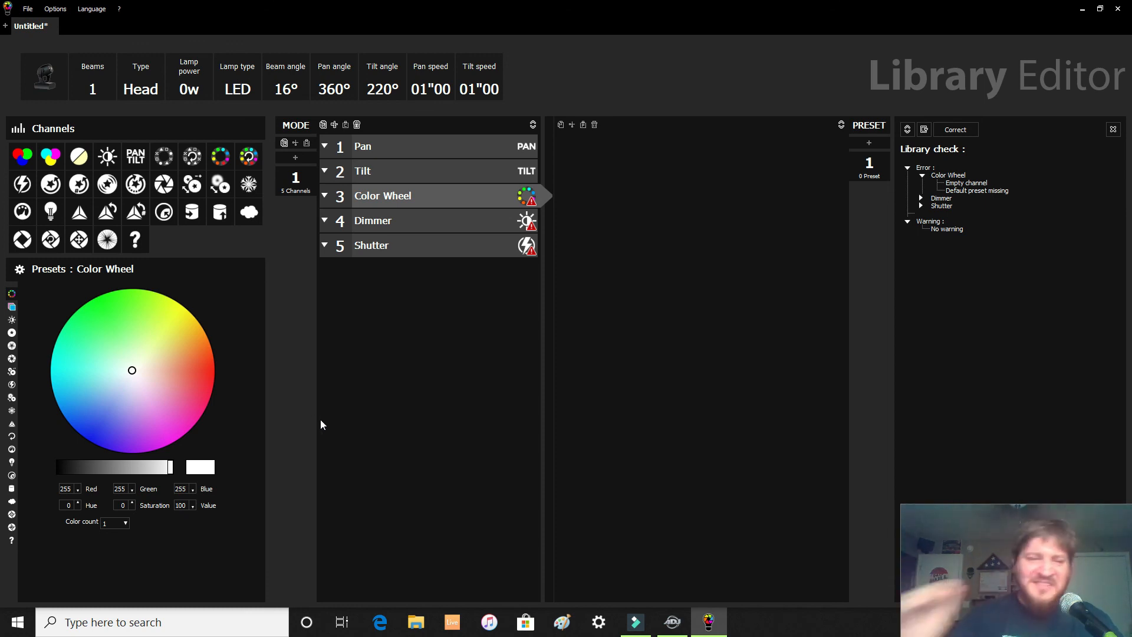
{"action": "left_click", "coordinate": [197, 465]}
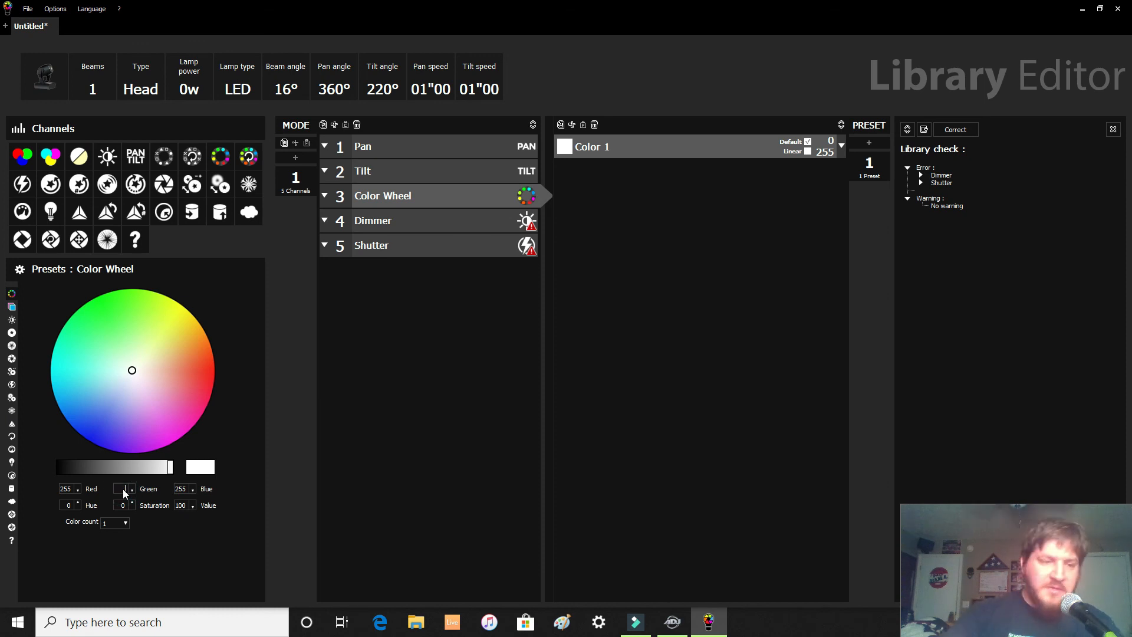
- Add a red preset to the Color Wheel channel, with red 255, green 0 and blue 0
{"action": "type", "text": "0"}
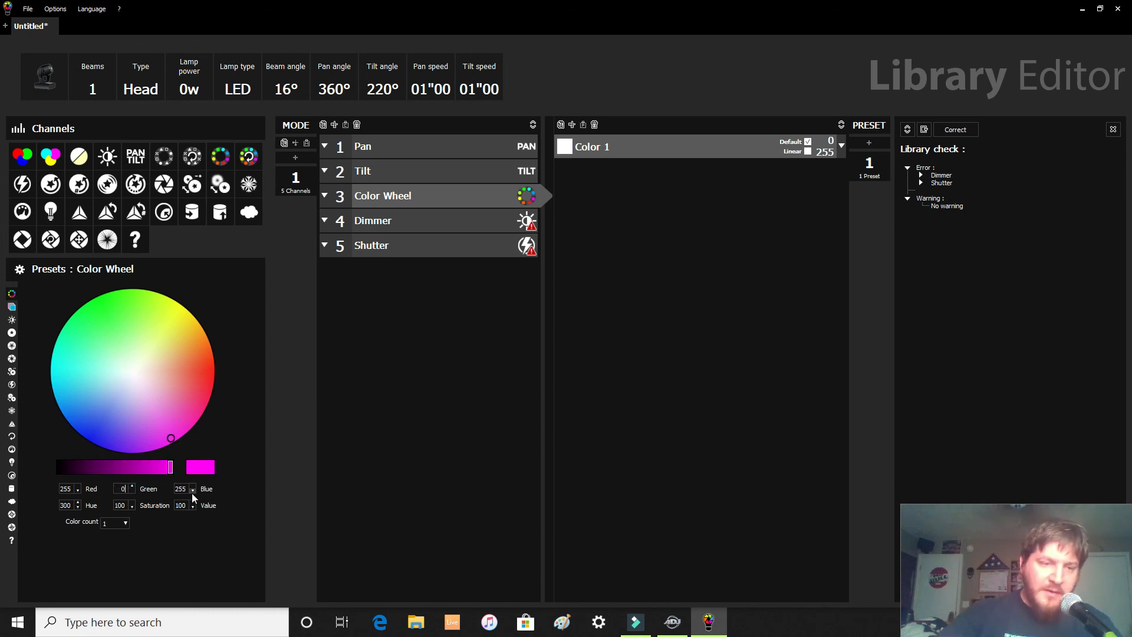
{"action": "type", "text": "0"}
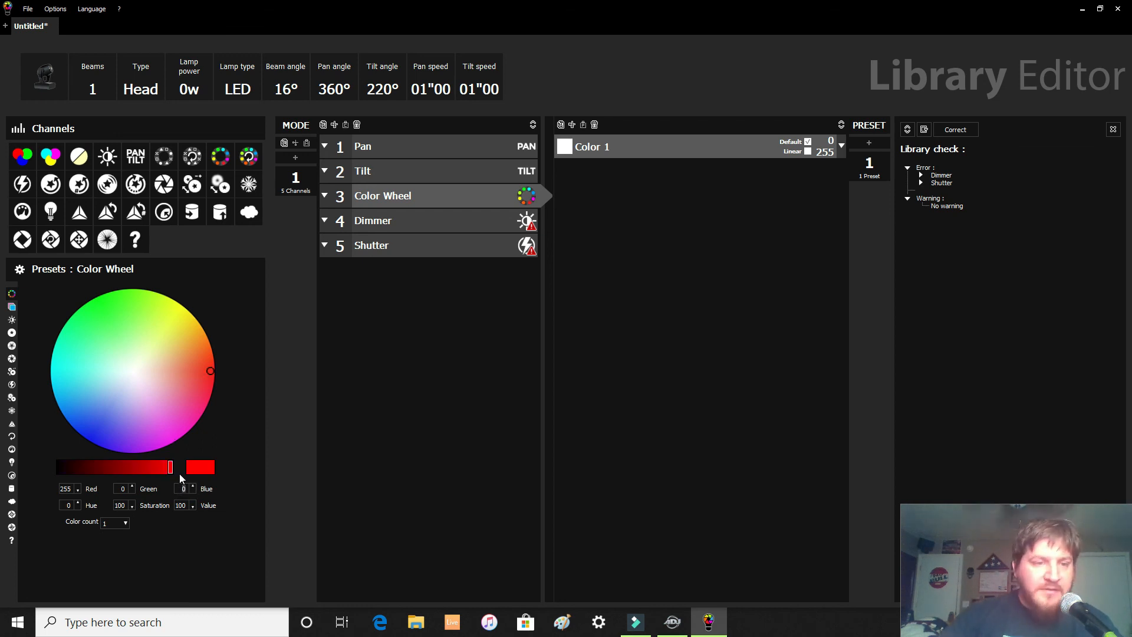
{"action": "left_click", "coordinate": [201, 465]}
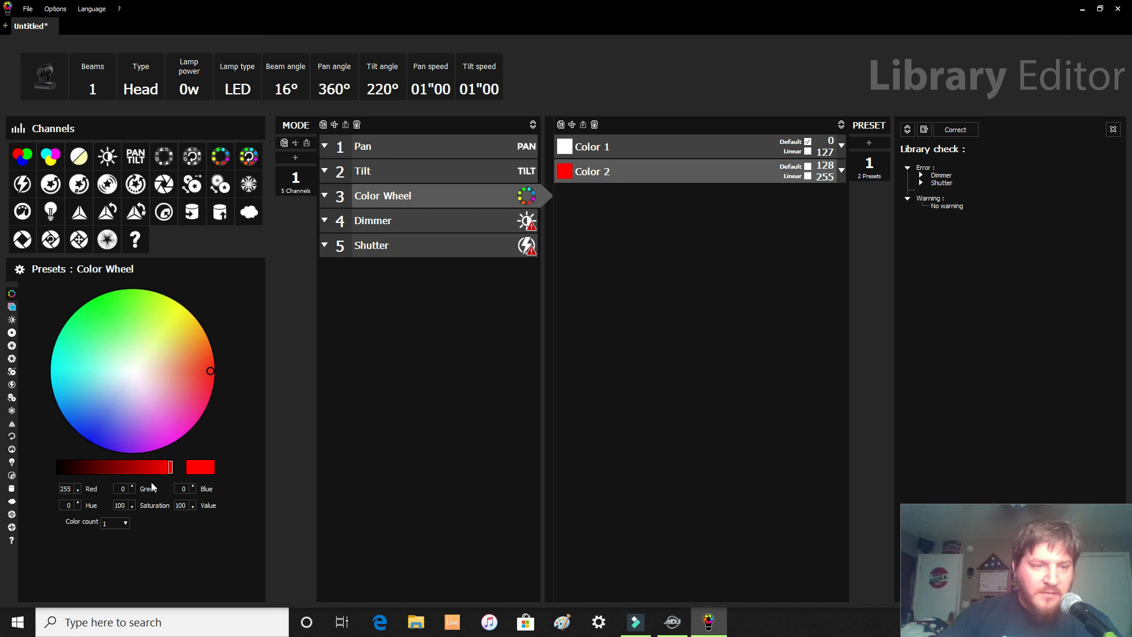
- Add a green preset to the Color Wheel channel, with red 0, green 255 and blue 0
{"action": "double_click", "coordinate": [65, 489]}
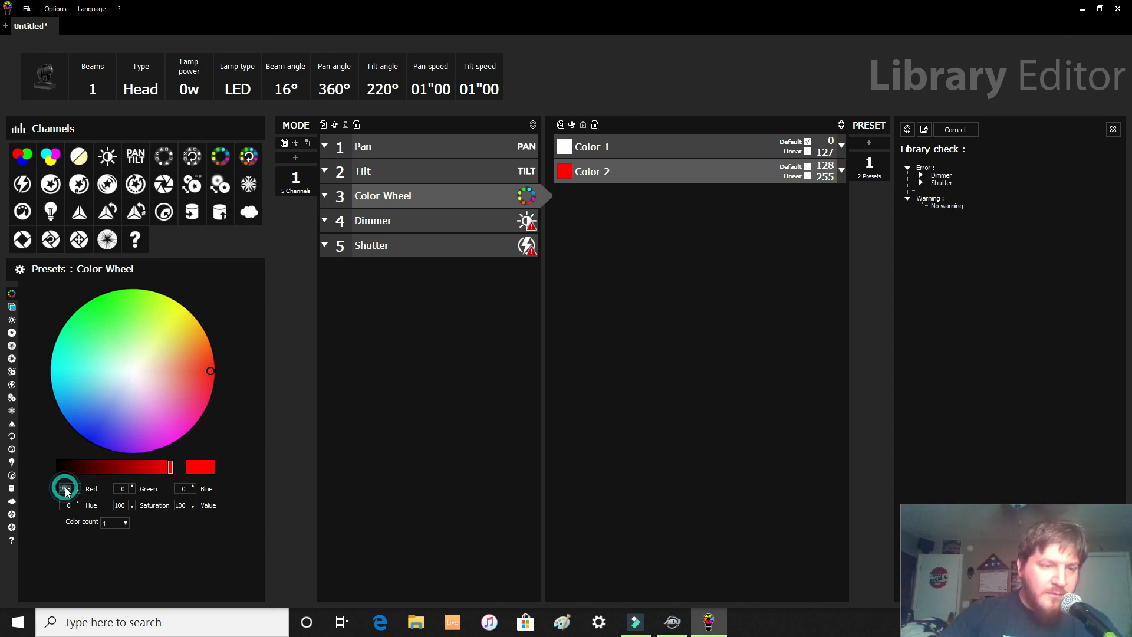
{"action": "type", "text": "0"}
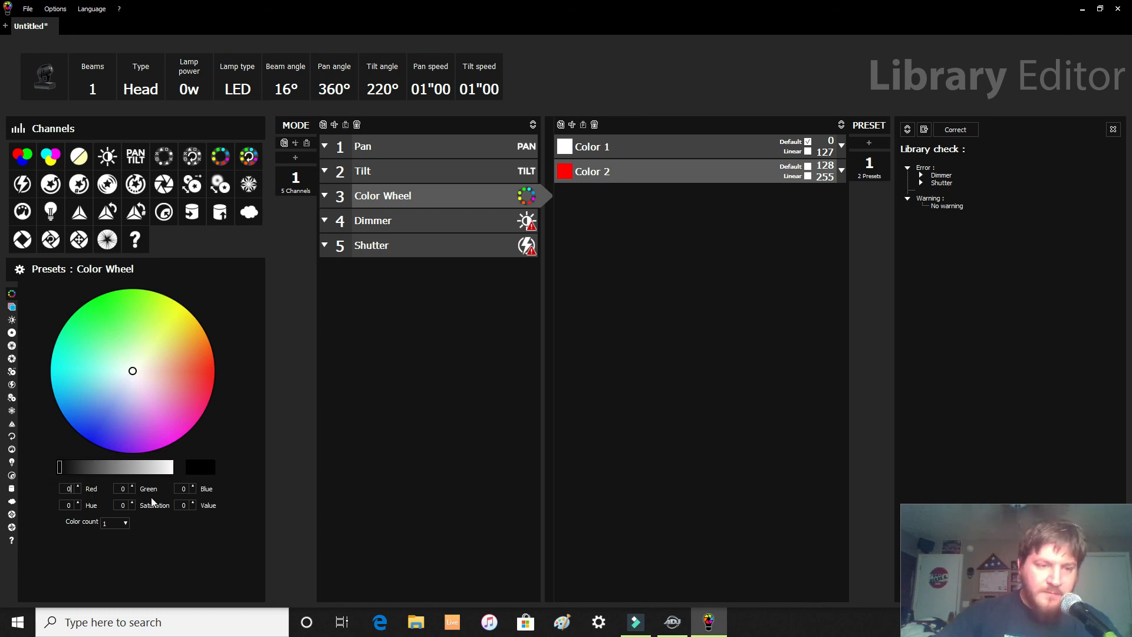
{"action": "double_click", "coordinate": [122, 489]}
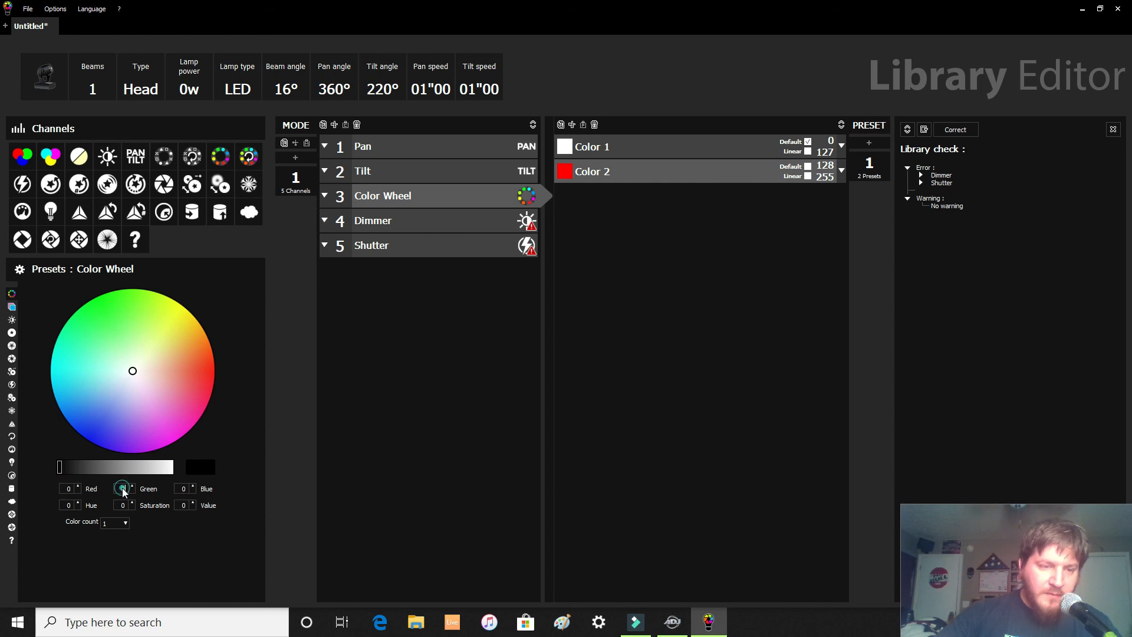
{"action": "type", "text": "255"}
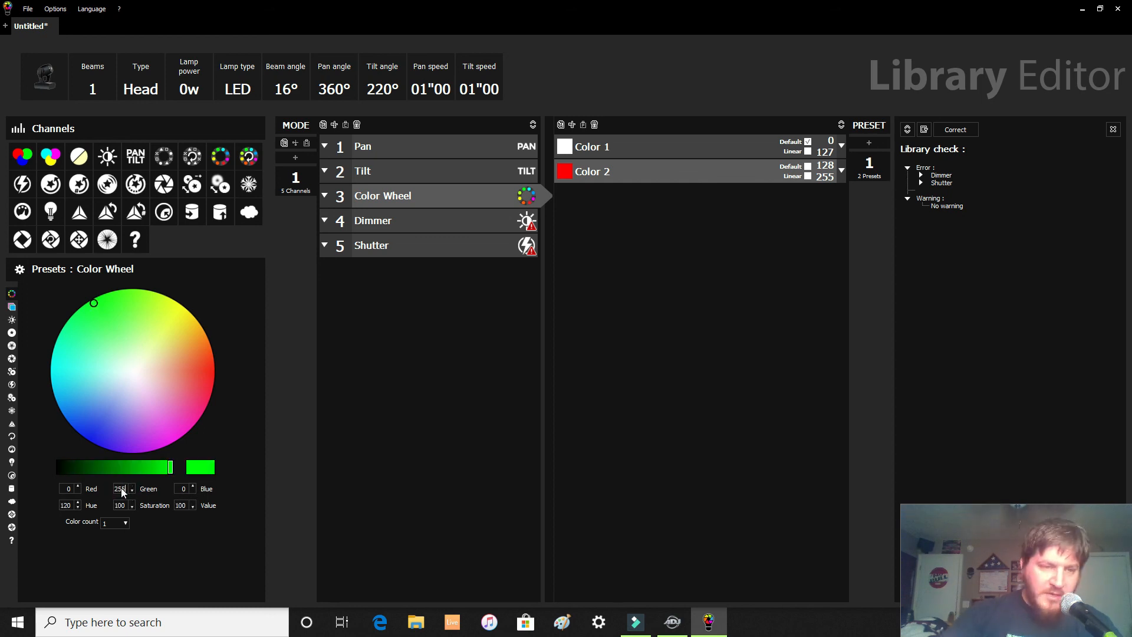
{"action": "left_click", "coordinate": [206, 470]}
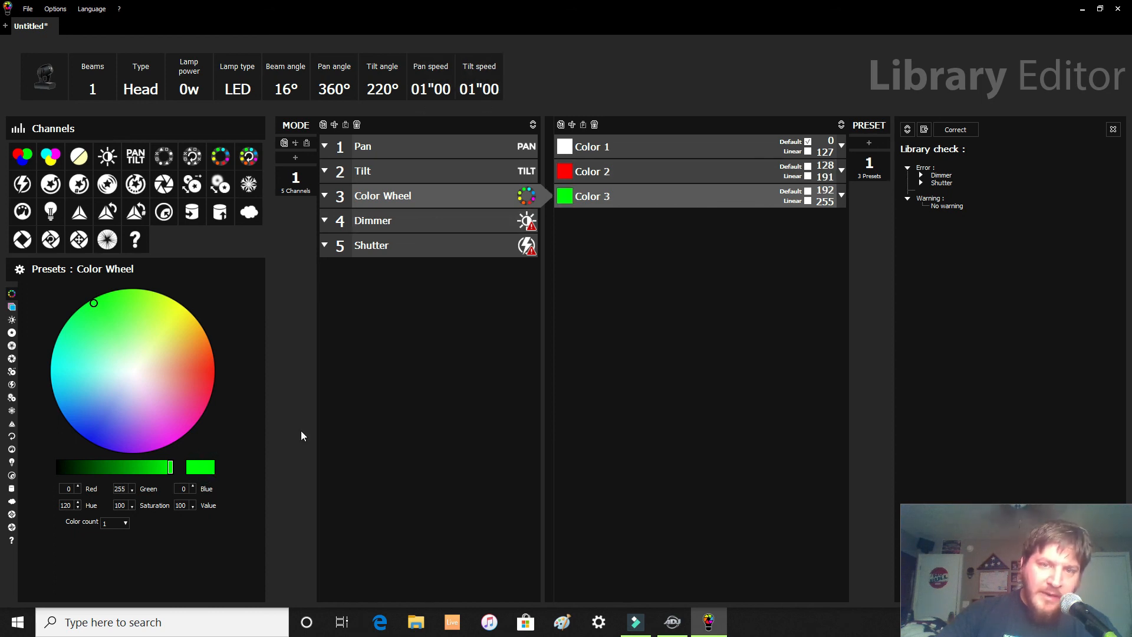
- Add a blue preset to the Color Wheel channel, with red 29, green 0 and blue 255
{"action": "double_click", "coordinate": [119, 489]}
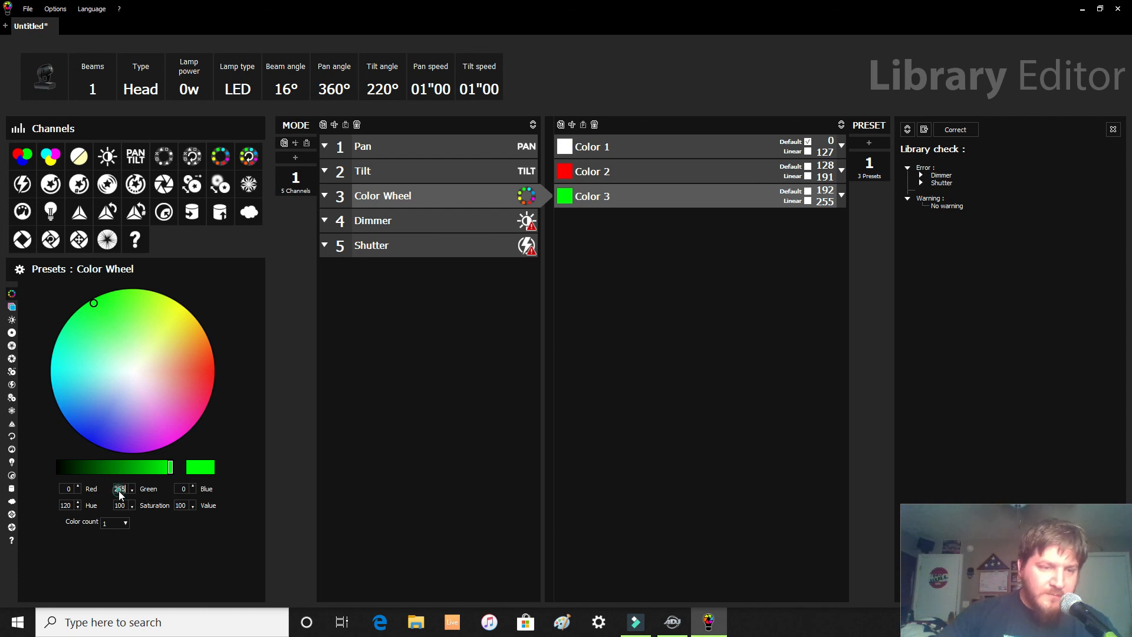
{"action": "type", "text": "0"}
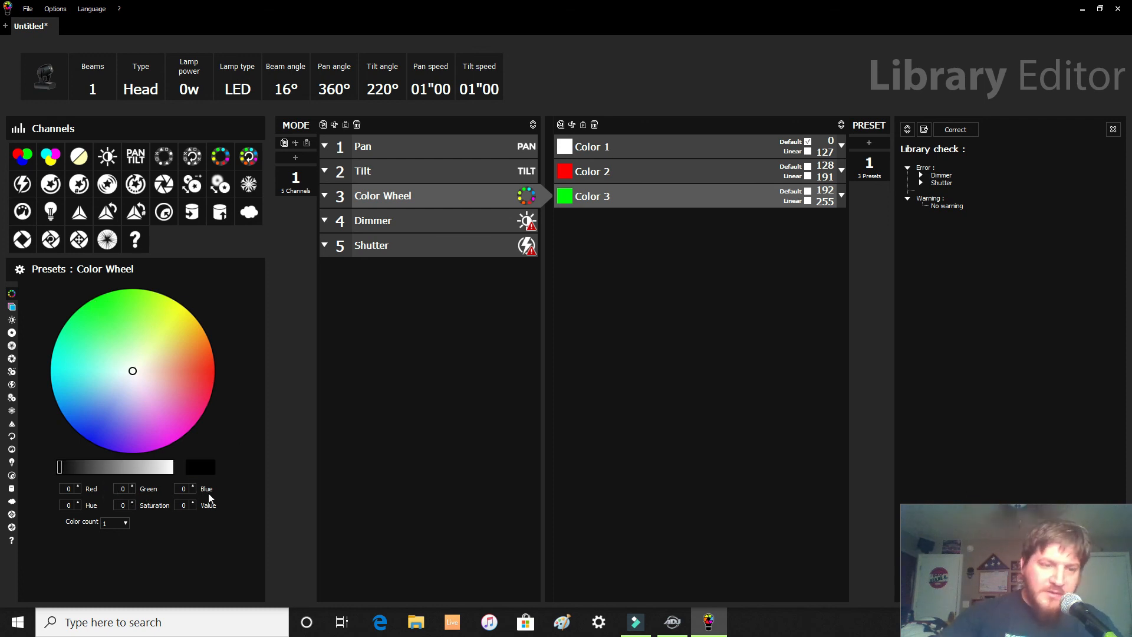
{"action": "mouse_move", "coordinate": [108, 370]}
{"action": "left_mouse_down"}
{"action": "mouse_move", "coordinate": [101, 453]}
{"action": "mouse_move", "coordinate": [63, 434]}
{"action": "mouse_move", "coordinate": [128, 522]}
{"action": "mouse_move", "coordinate": [173, 458]}
{"action": "mouse_move", "coordinate": [63, 442]}
{"action": "mouse_move", "coordinate": [72, 452]}
{"action": "mouse_move", "coordinate": [100, 437]}
{"action": "mouse_move", "coordinate": [84, 467]}
{"action": "mouse_move", "coordinate": [182, 469]}
{"action": "mouse_move", "coordinate": [559, 346]}
{"action": "left_mouse_up"}
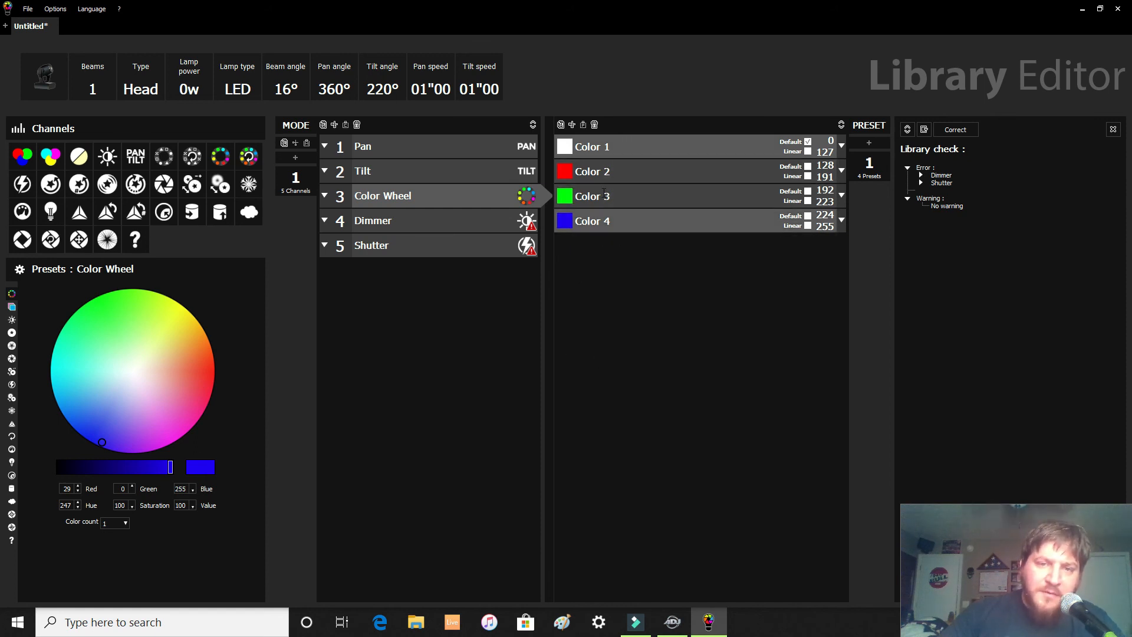
- Rename the four Color Wheel presets, in order, as White, Red, Green and Bule
{"action": "double_click", "coordinate": [601, 148]}
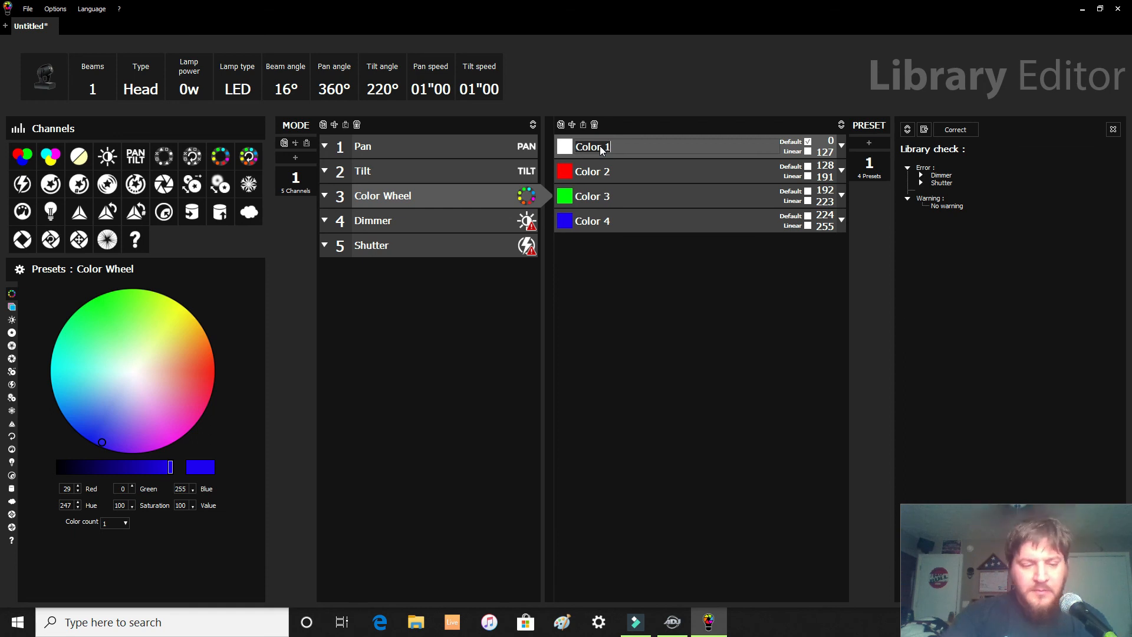
{"action": "type", "text": "White"}
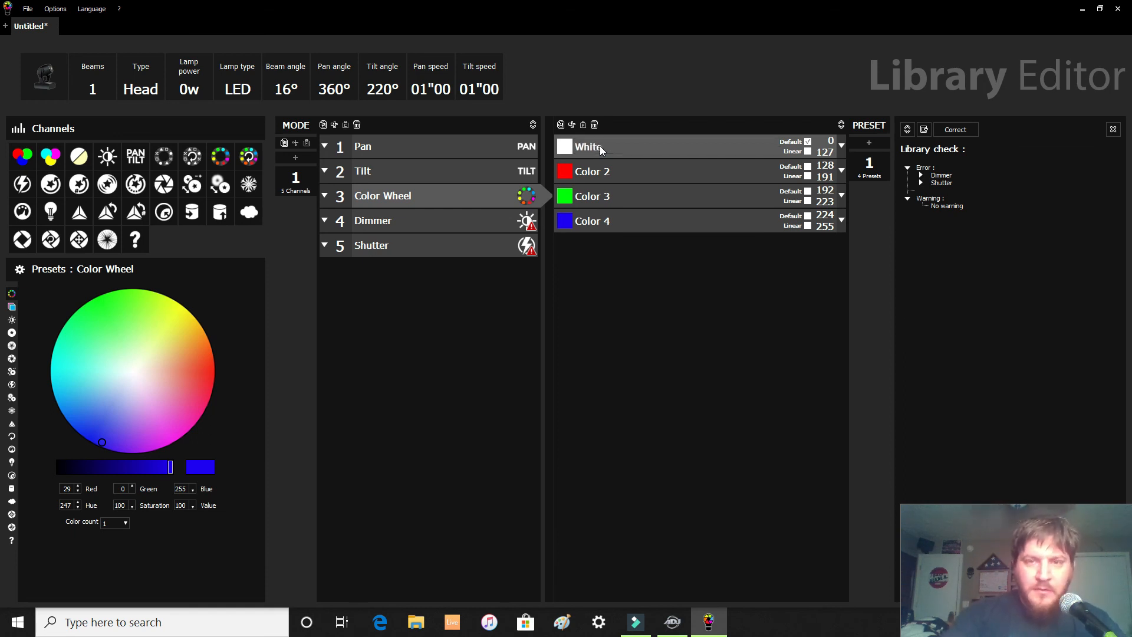
{"action": "double_click", "coordinate": [599, 171]}
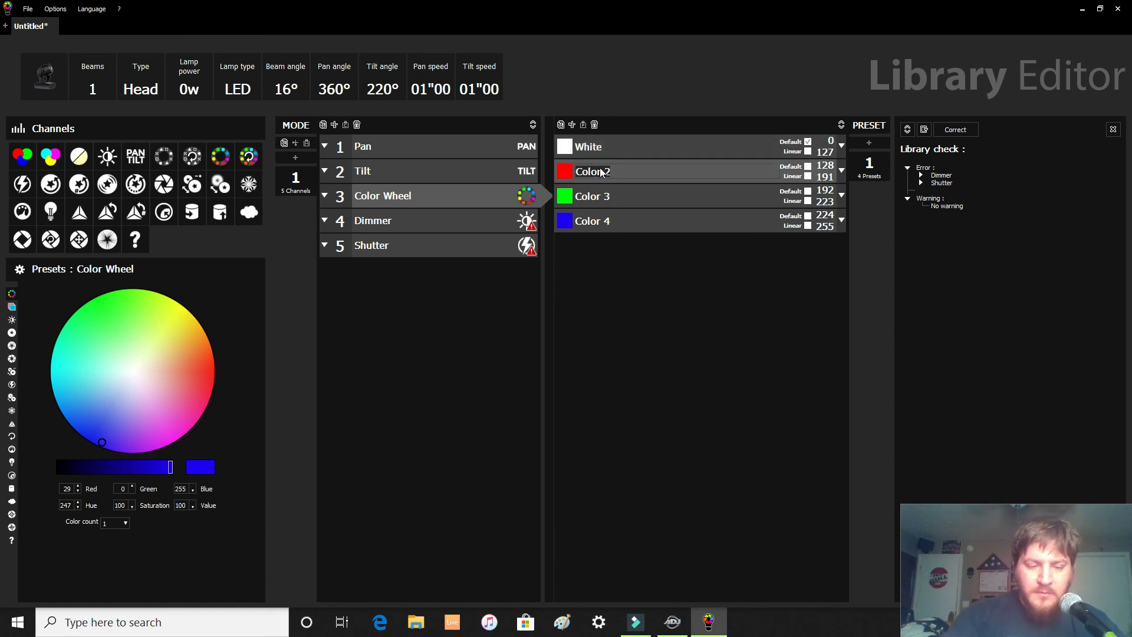
{"action": "double_click", "coordinate": [600, 199]}
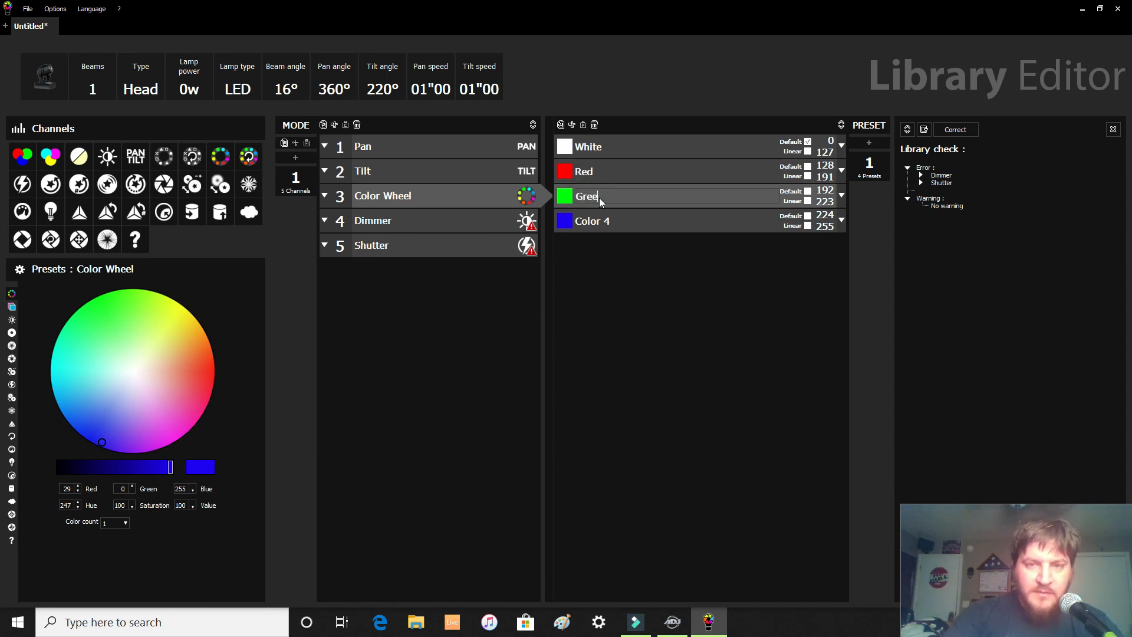
{"action": "double_click", "coordinate": [595, 227]}
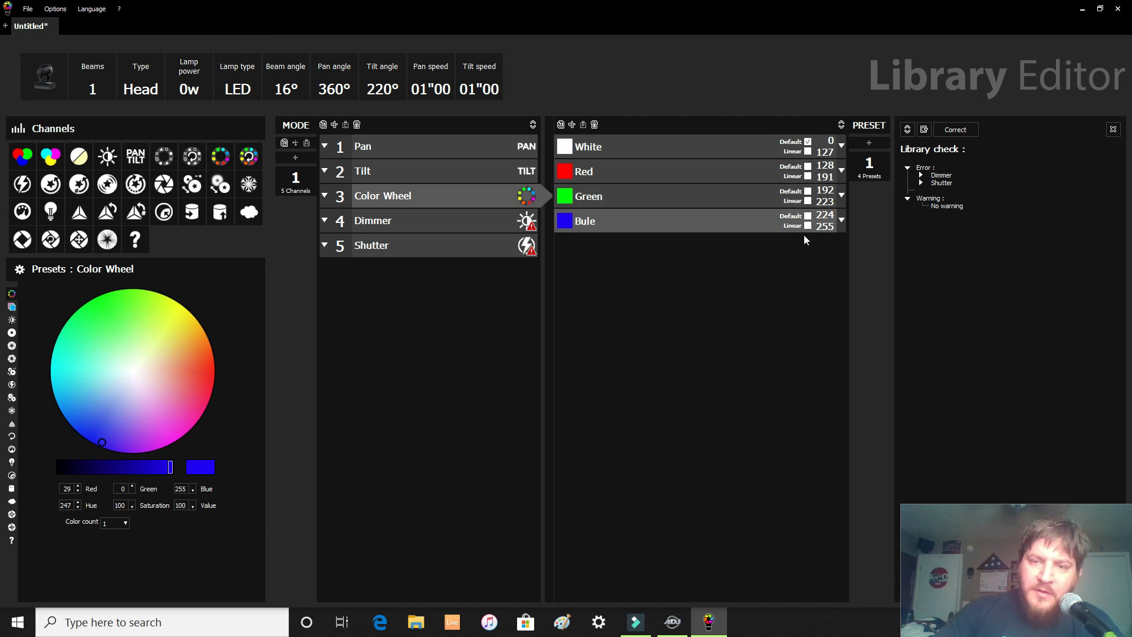
- Try the Red, Green and Bule presets in turn as the Color Wheel default, and set the default back to White
{"action": "left_click", "coordinate": [808, 166]}
{"action": "left_click", "coordinate": [808, 191]}
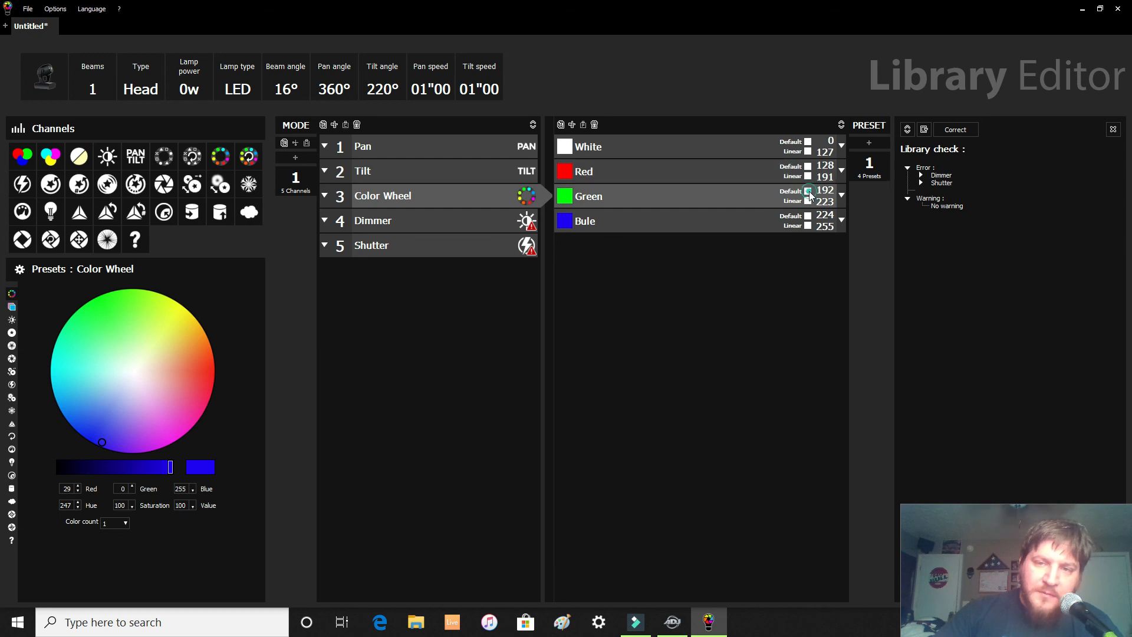
{"action": "left_click", "coordinate": [807, 215]}
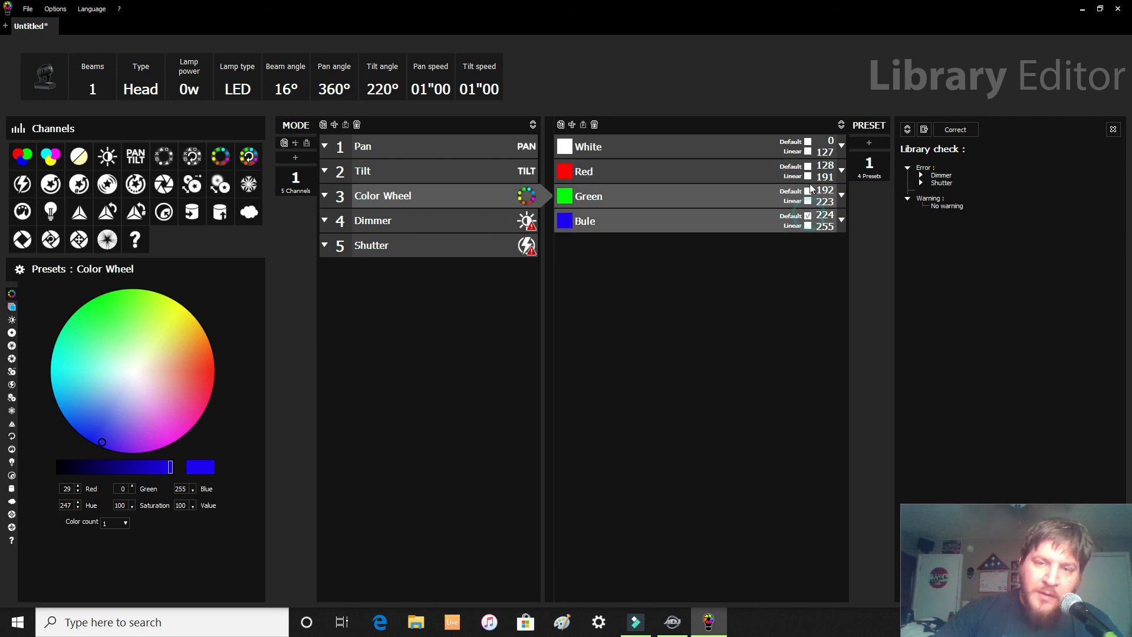
{"action": "left_click", "coordinate": [807, 142]}
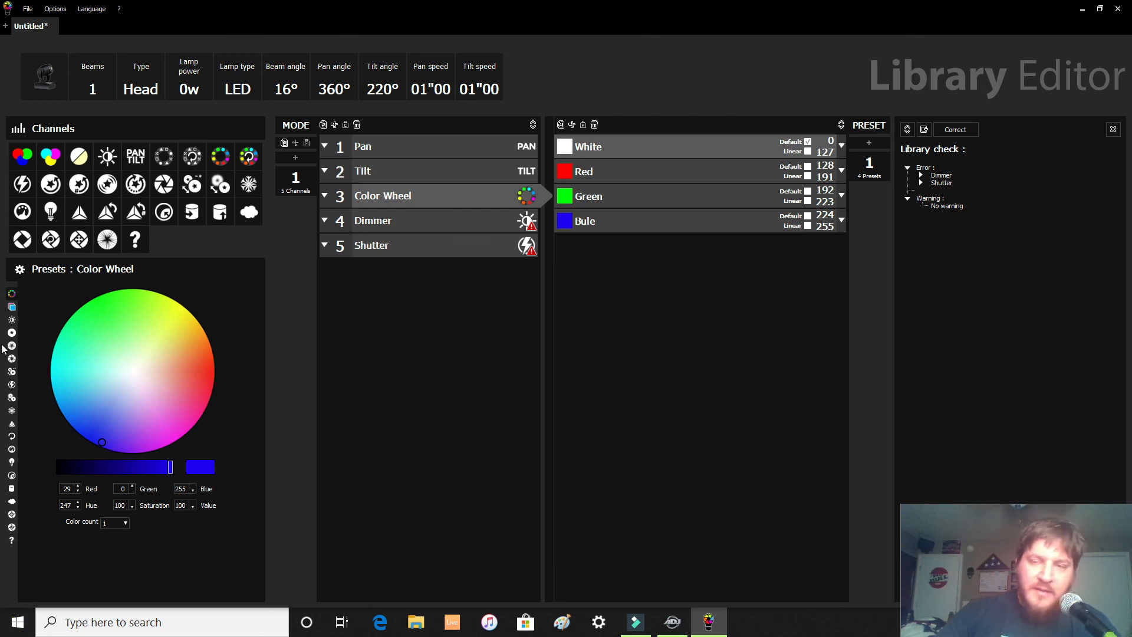
- Add the Color rotright preset to the Color Wheel channel and move it to the end of the preset list
{"action": "left_click", "coordinate": [11, 540]}
{"action": "scroll", "coordinate": [147, 386], "scroll_direction": "down", "scroll_amount": 5}
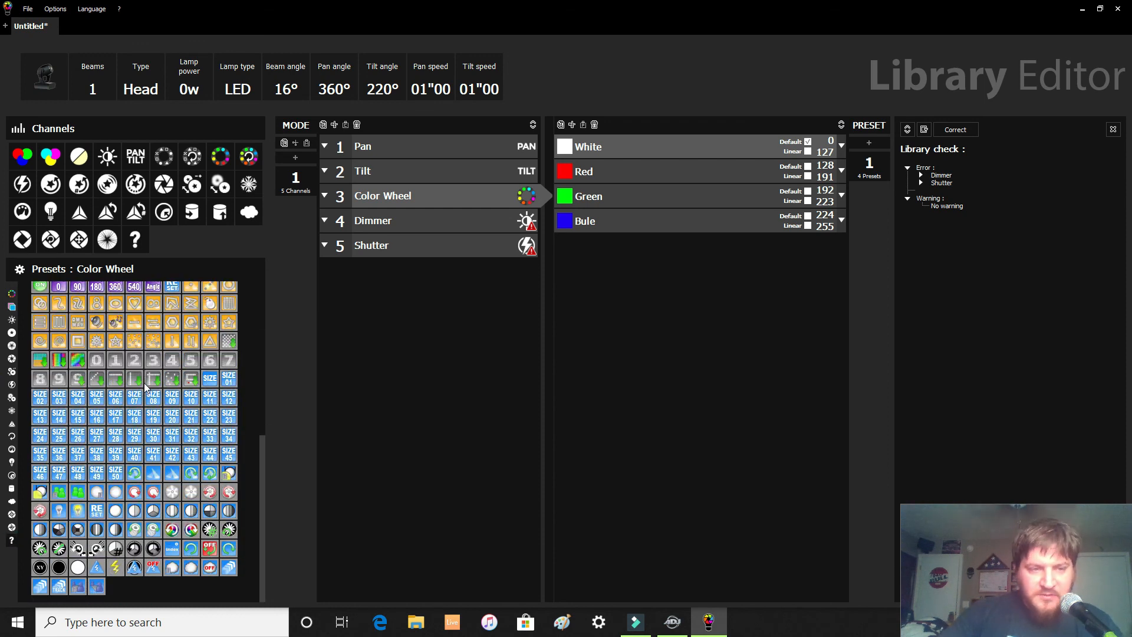
{"action": "double_click", "coordinate": [196, 533]}
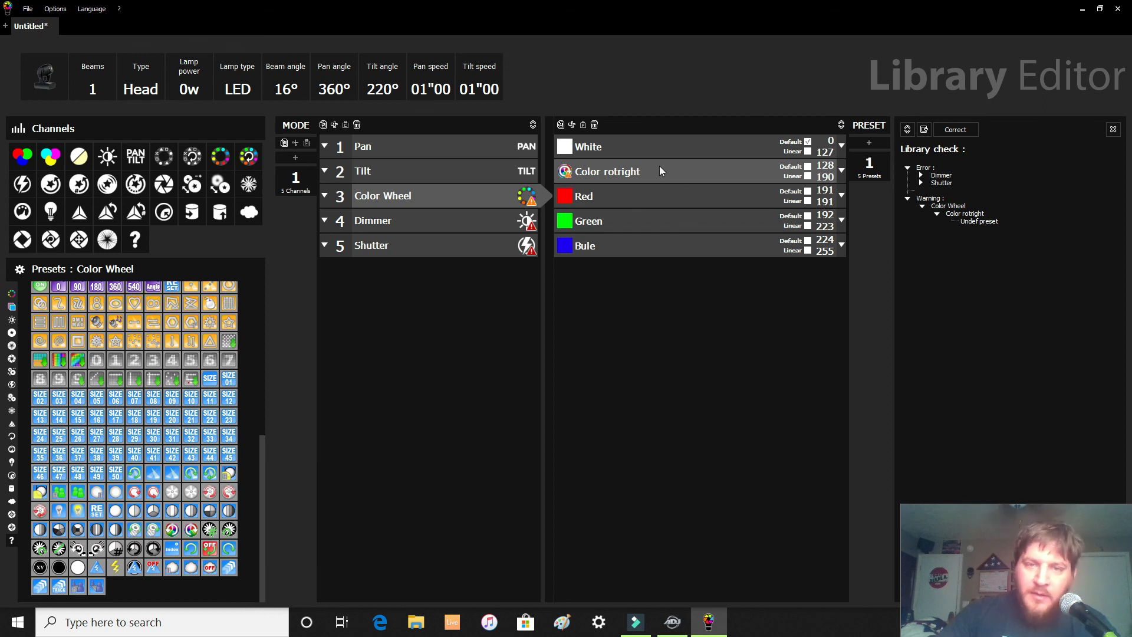
{"action": "double_click", "coordinate": [629, 165]}
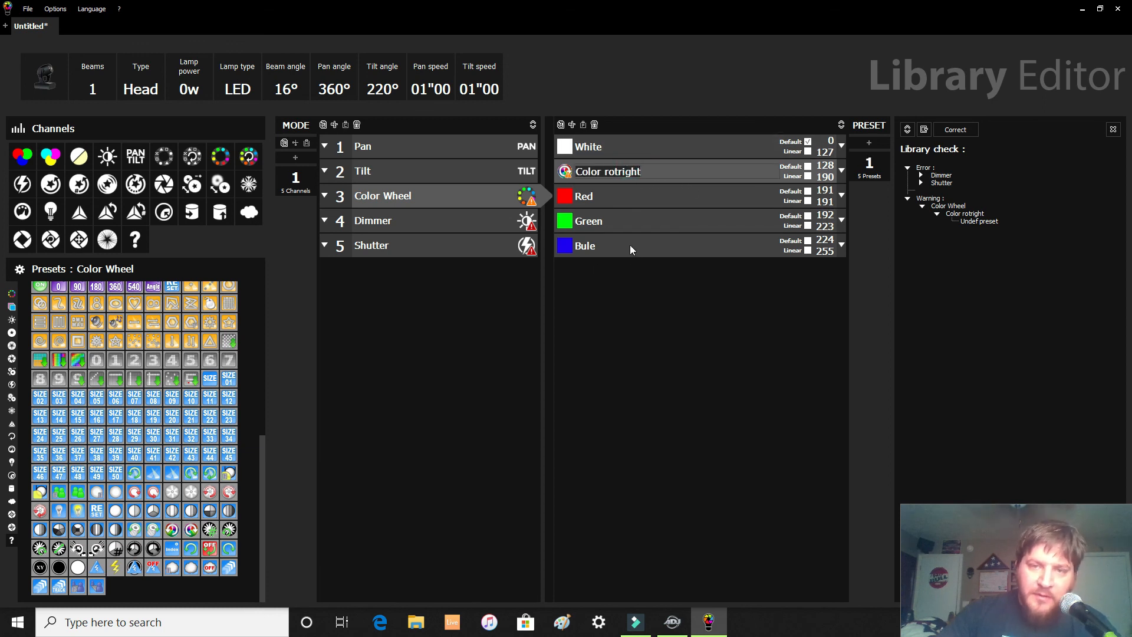
{"action": "left_click_drag", "start_coordinate": [698, 171], "coordinate": [711, 267]}
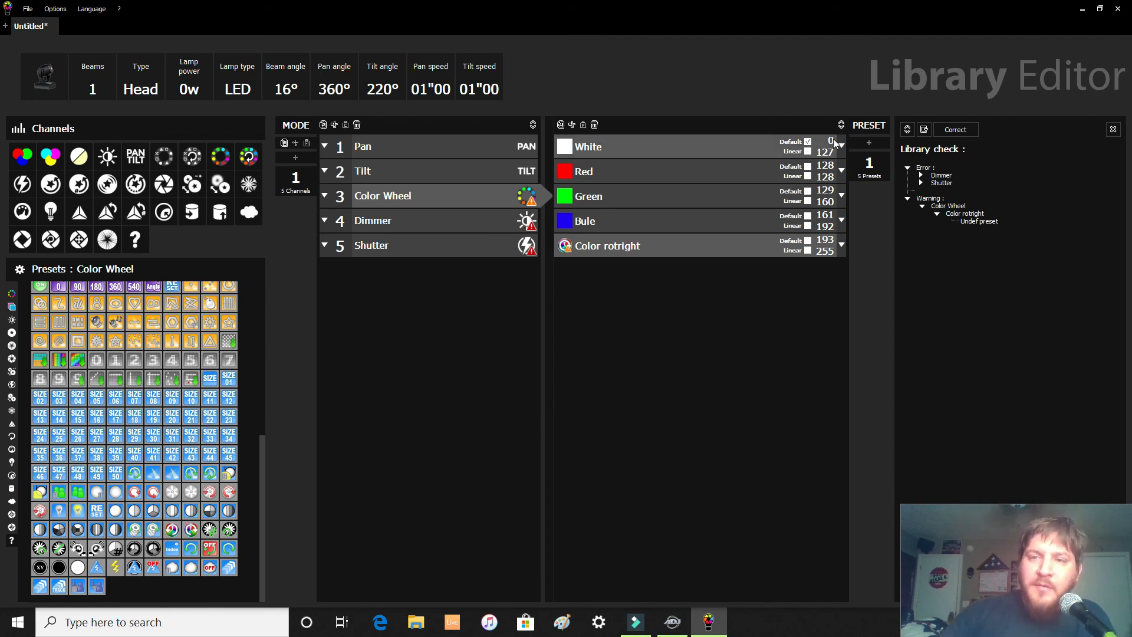
- Set the upper DMX value of the White preset to 50 and of the Red preset to 100
{"action": "double_click", "coordinate": [825, 151]}
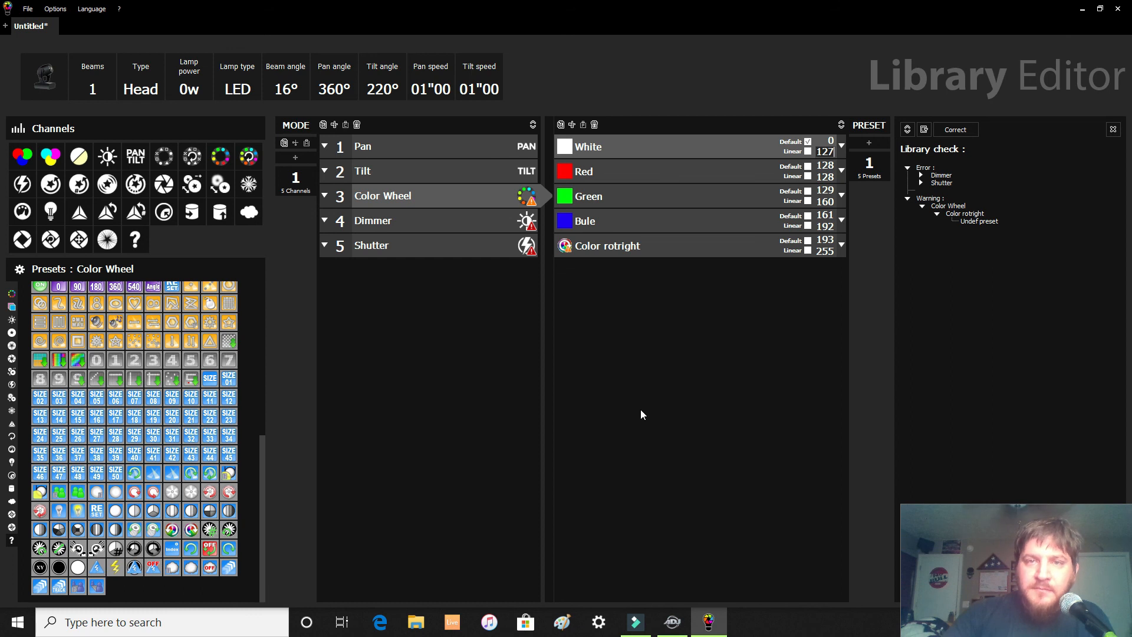
{"action": "type", "text": "50"}
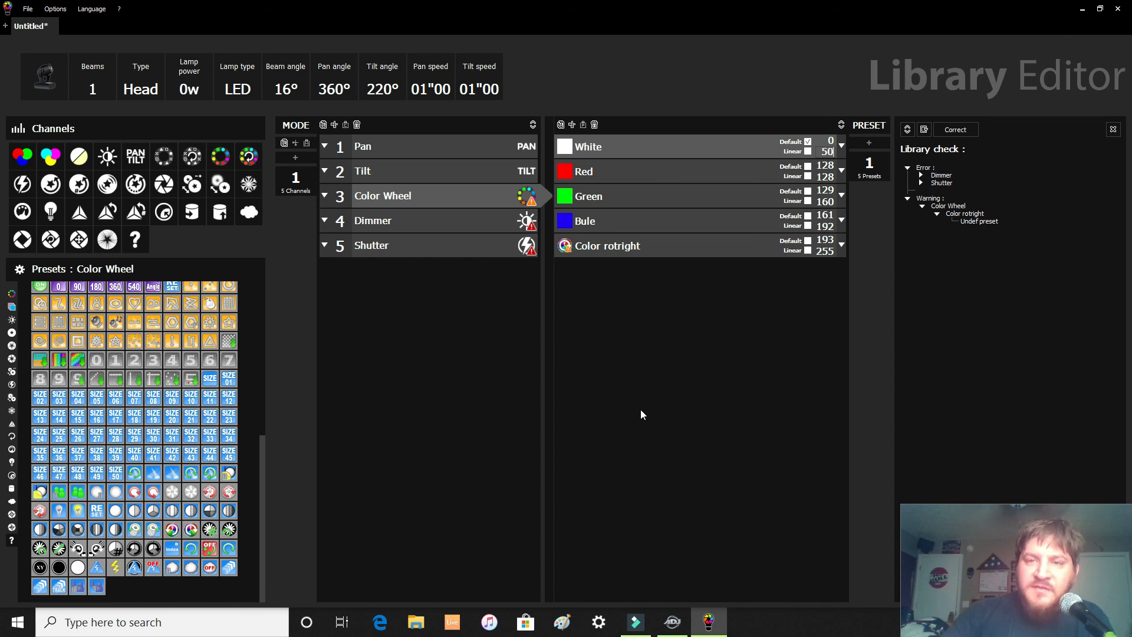
{"action": "key", "text": "Tab"}
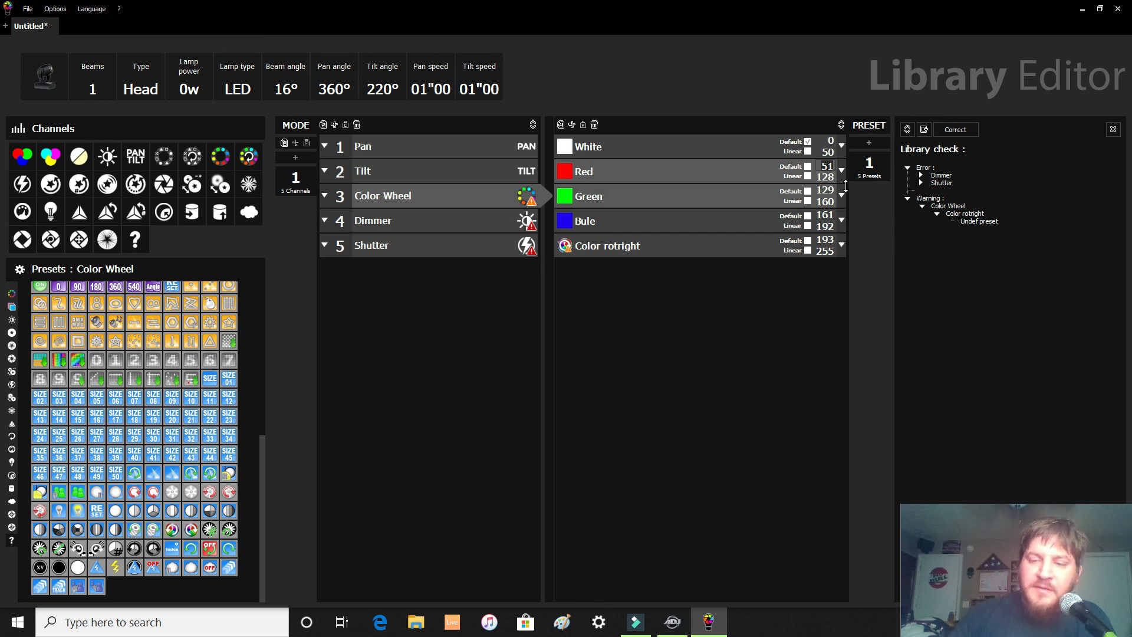
{"action": "left_click", "coordinate": [830, 175]}
{"action": "type", "text": "100"}
{"action": "key", "text": "Tab"}
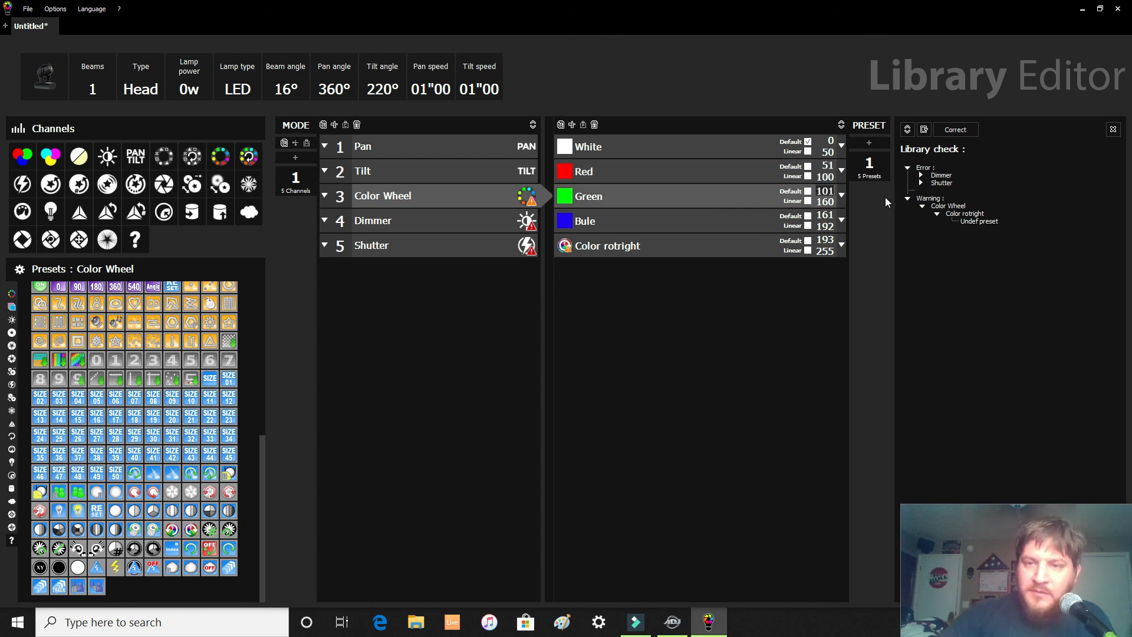
- Set the upper DMX value of the Green preset to 150 and of the Bule preset to 200
{"action": "left_click", "coordinate": [825, 202]}
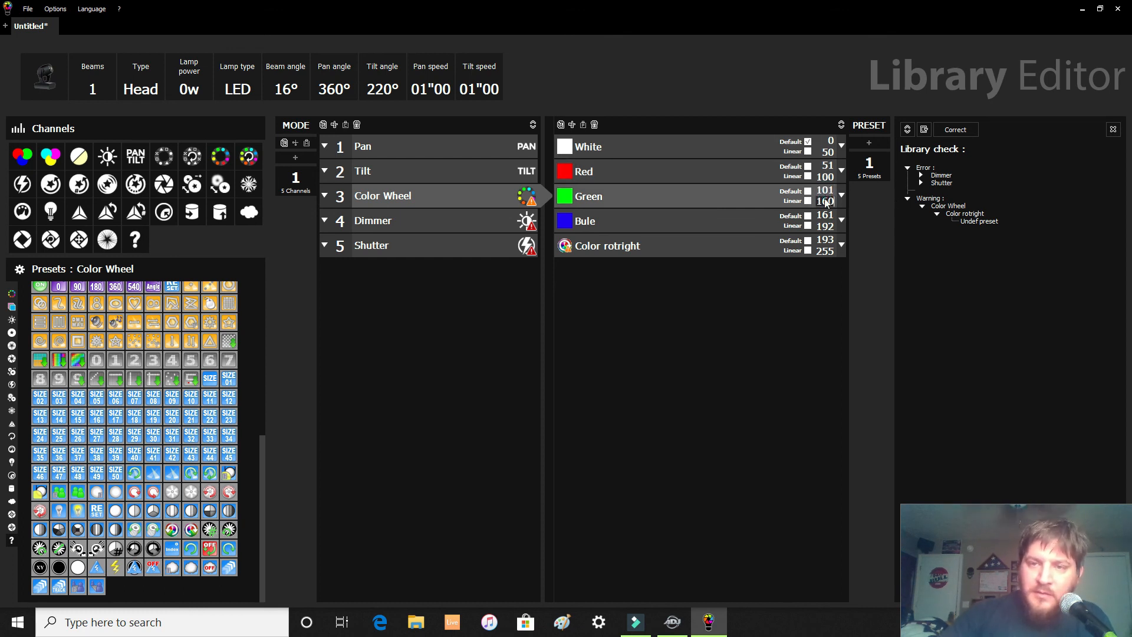
{"action": "type", "text": "150"}
{"action": "key", "text": "Tab"}
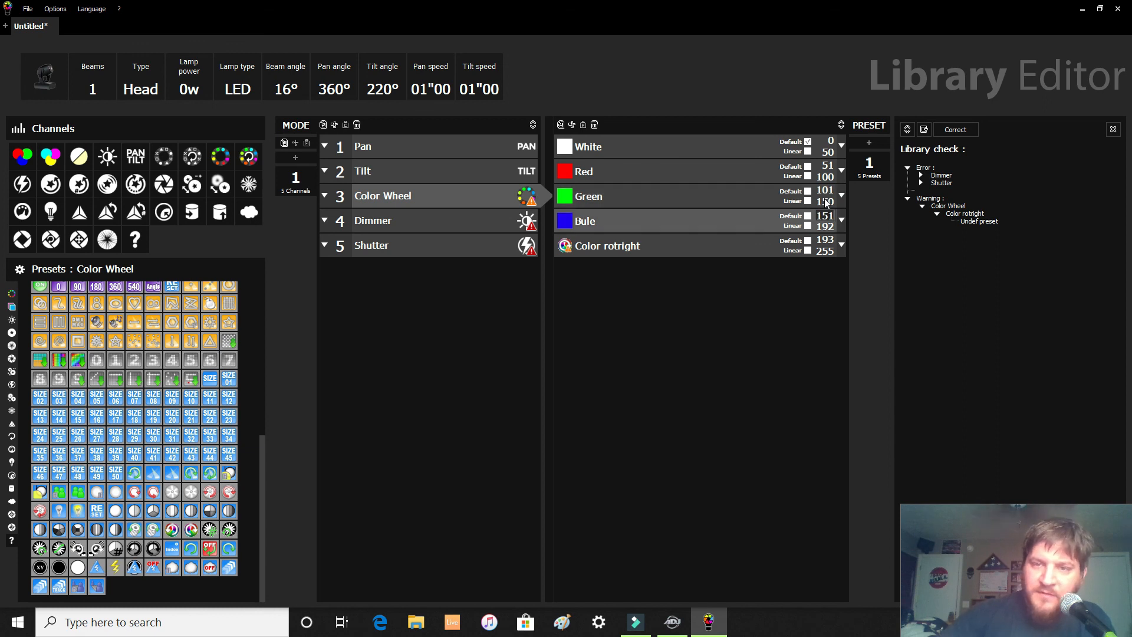
{"action": "left_click", "coordinate": [831, 226]}
{"action": "type", "text": "200"}
{"action": "key", "text": "Tab"}
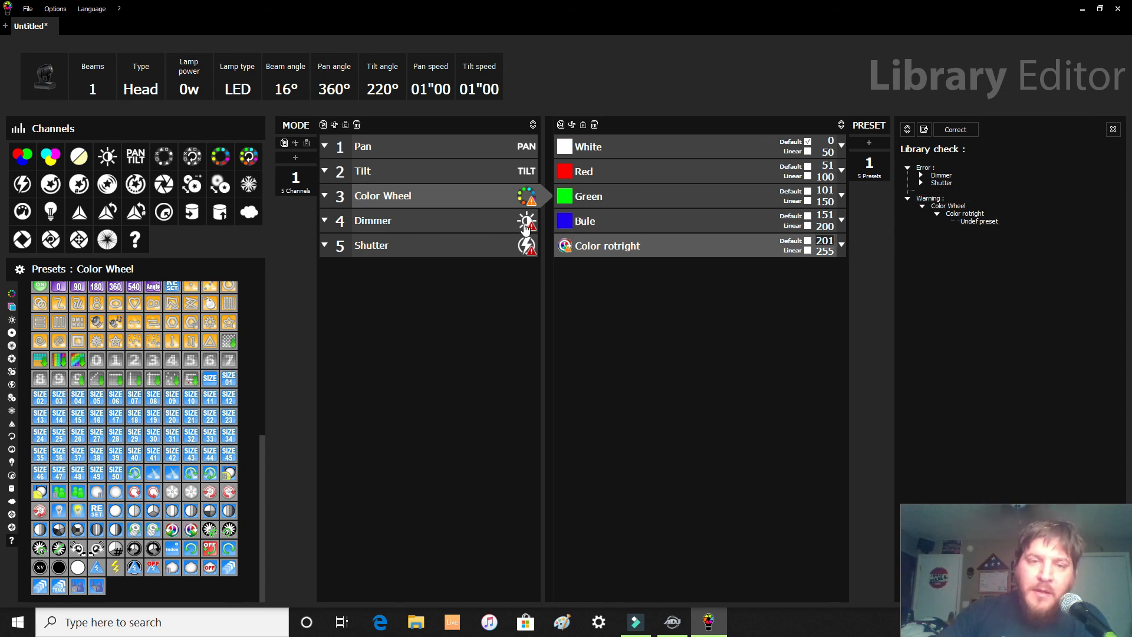
- Select the Dimmer channel and add the Dimmer preset to it
{"action": "left_click", "coordinate": [503, 225]}
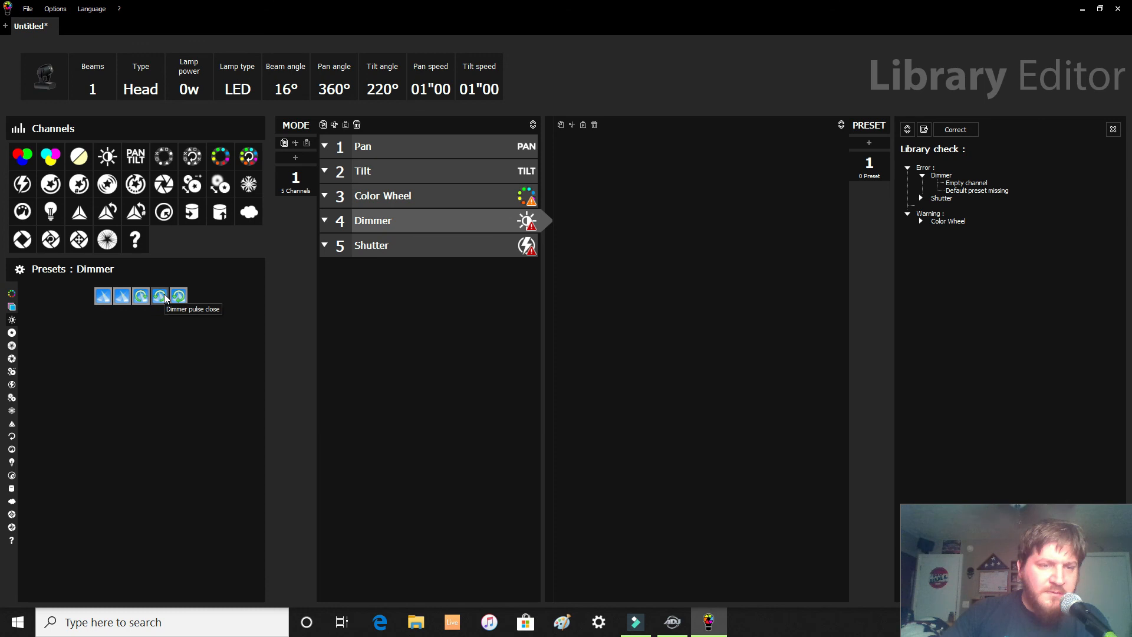
{"action": "double_click", "coordinate": [109, 297]}
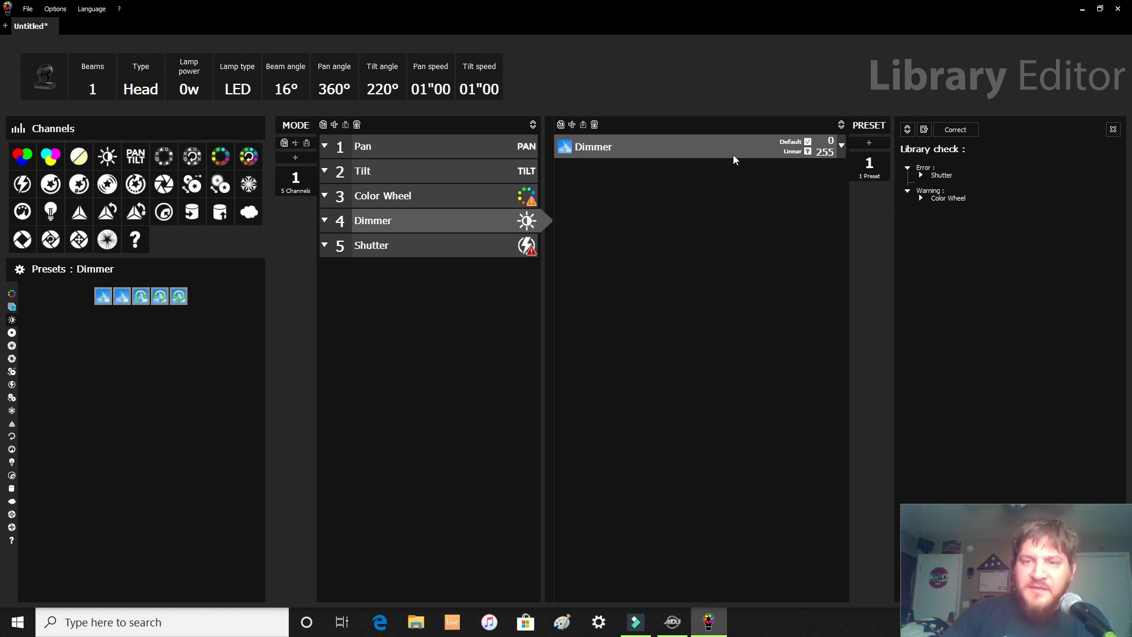
- Add Shutter closed, Shutter open and Flash presets to the Shutter channel, and make Shutter open the default
{"action": "left_click", "coordinate": [382, 251]}
{"action": "left_click", "coordinate": [455, 247]}
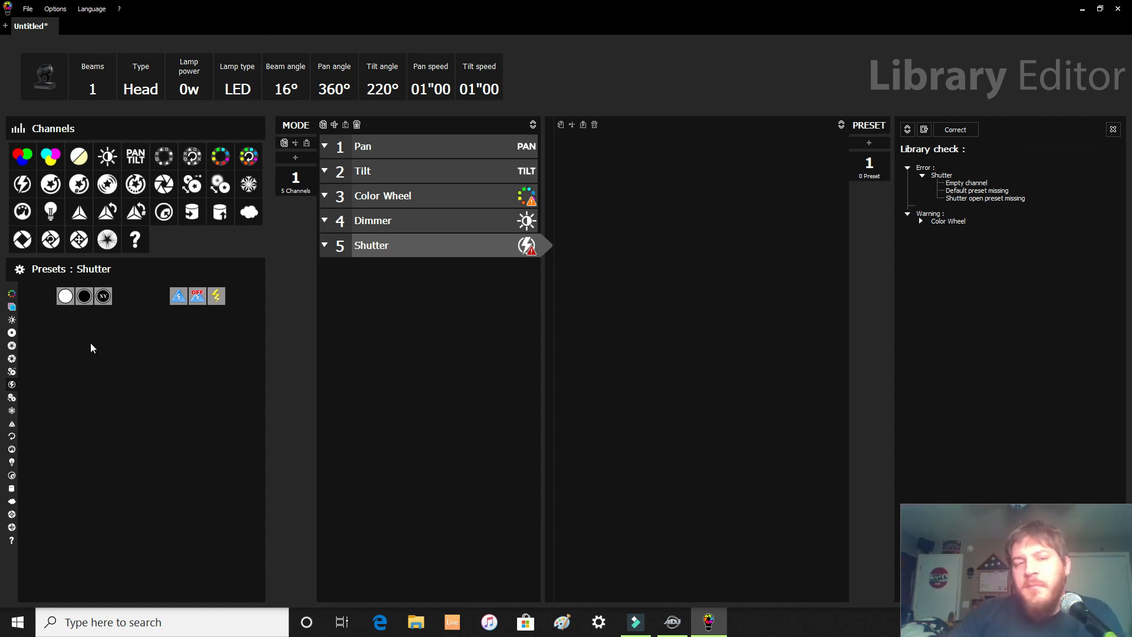
{"action": "left_click", "coordinate": [83, 296]}
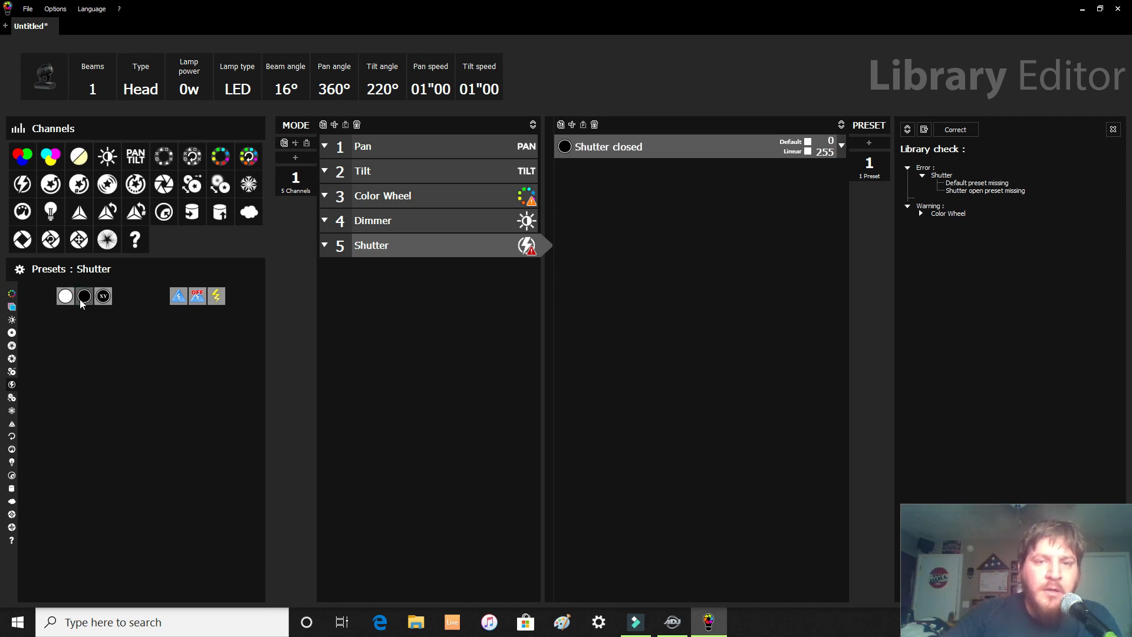
{"action": "left_click", "coordinate": [65, 298]}
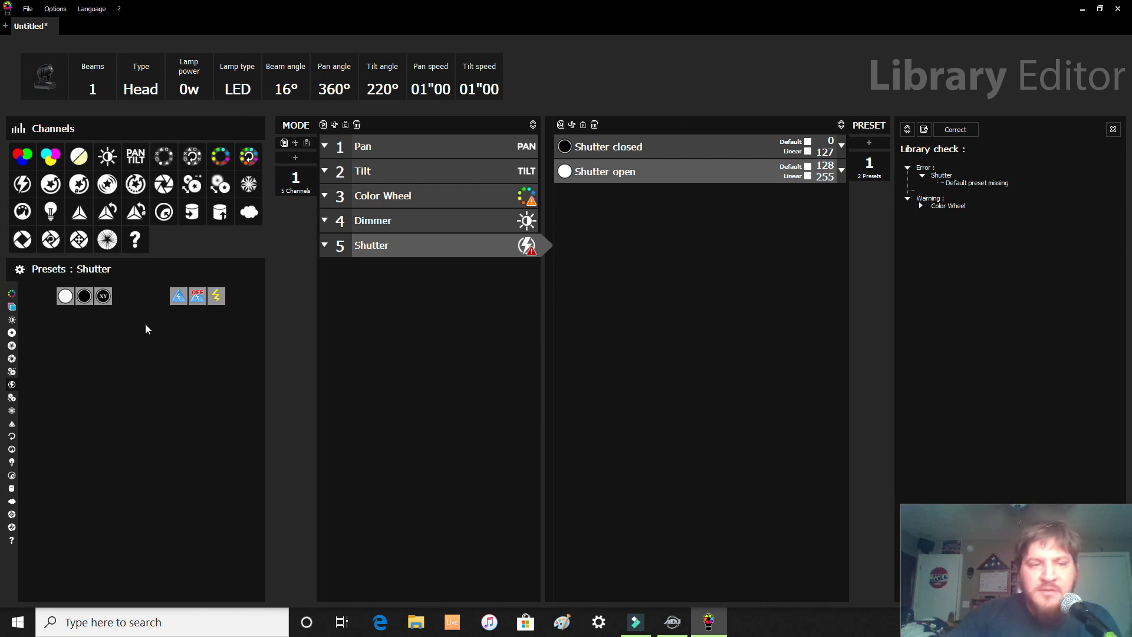
{"action": "left_click", "coordinate": [216, 296]}
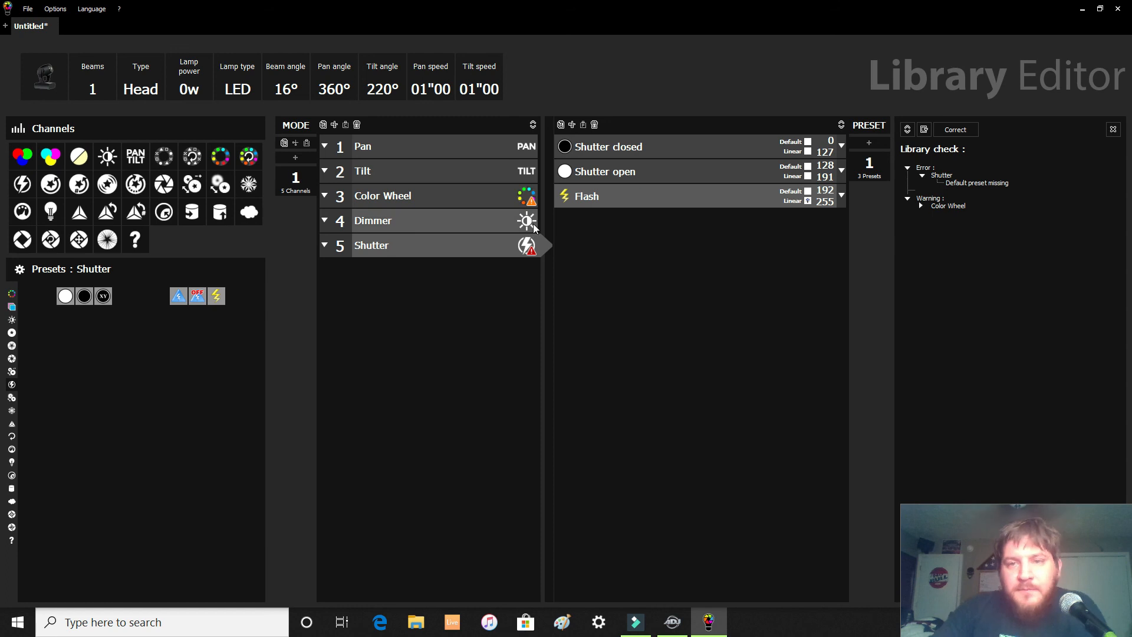
{"action": "left_click", "coordinate": [807, 167]}
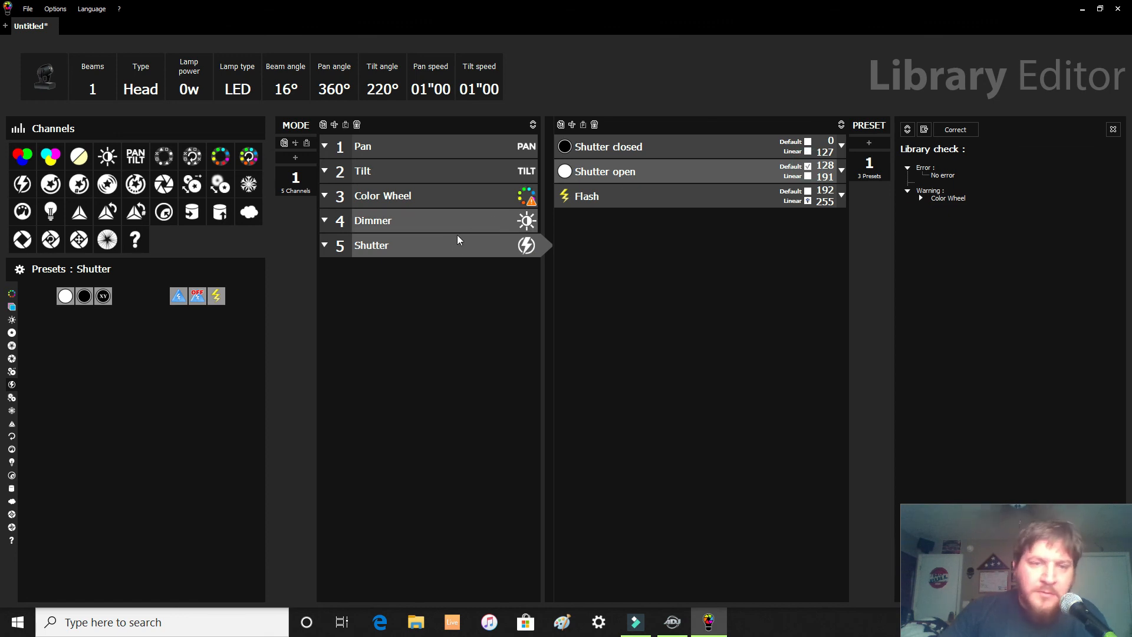
{"action": "left_click", "coordinate": [456, 216]}
{"action": "left_click", "coordinate": [451, 199]}
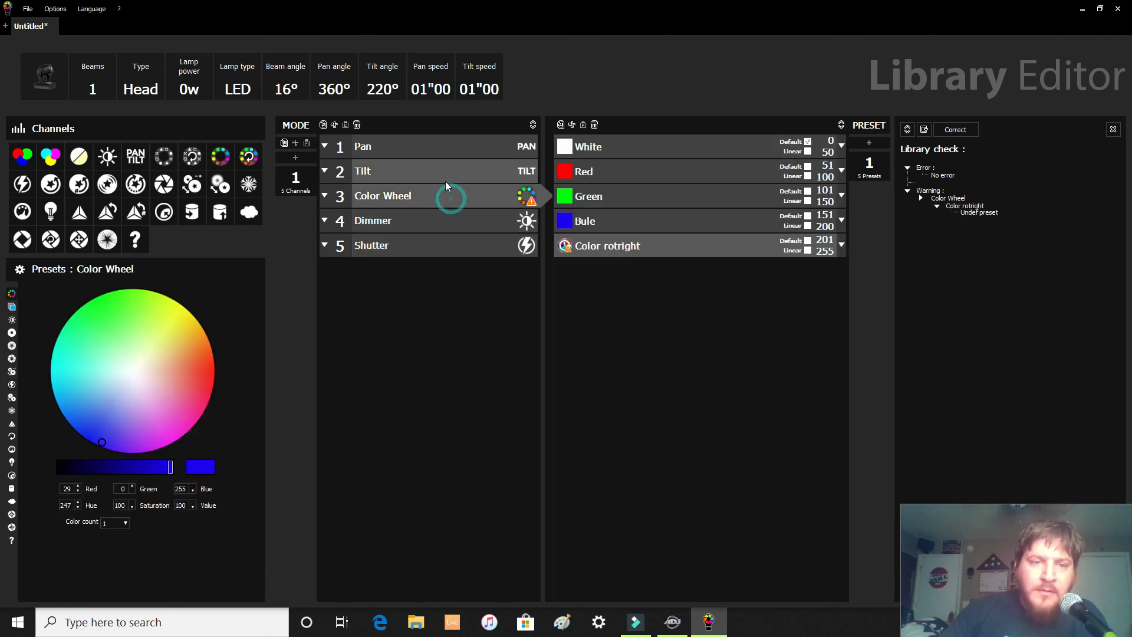
{"action": "left_click", "coordinate": [442, 150]}
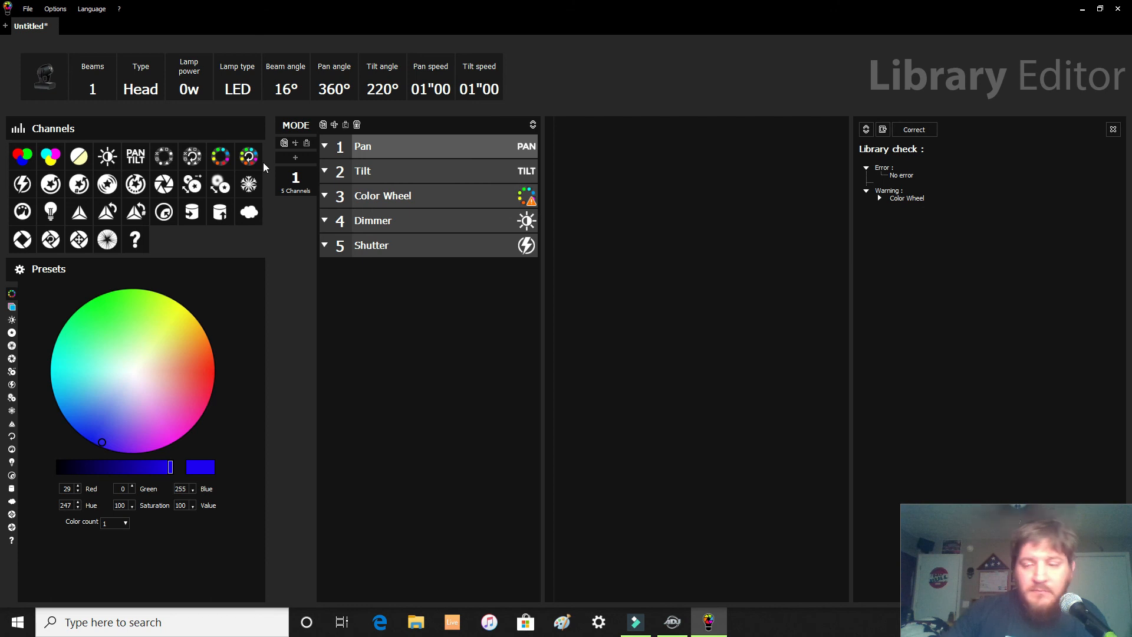
- Save the fixture profile in the ScanLibrary folder as an SSL2 library named Croid-19
{"action": "left_click", "coordinate": [28, 9]}
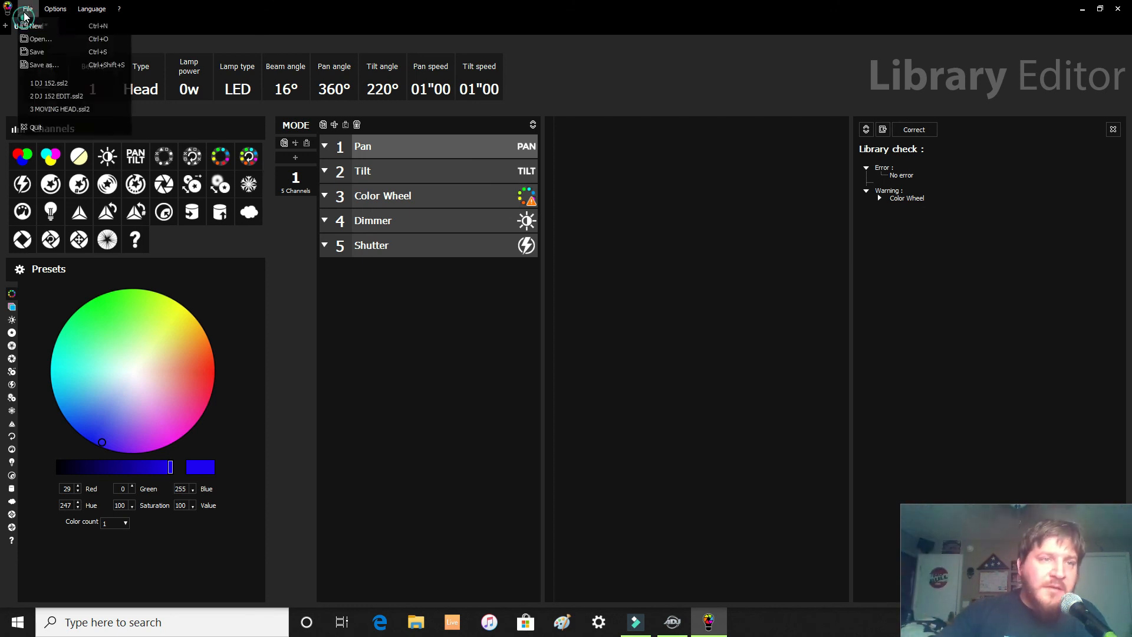
{"action": "left_click", "coordinate": [44, 63]}
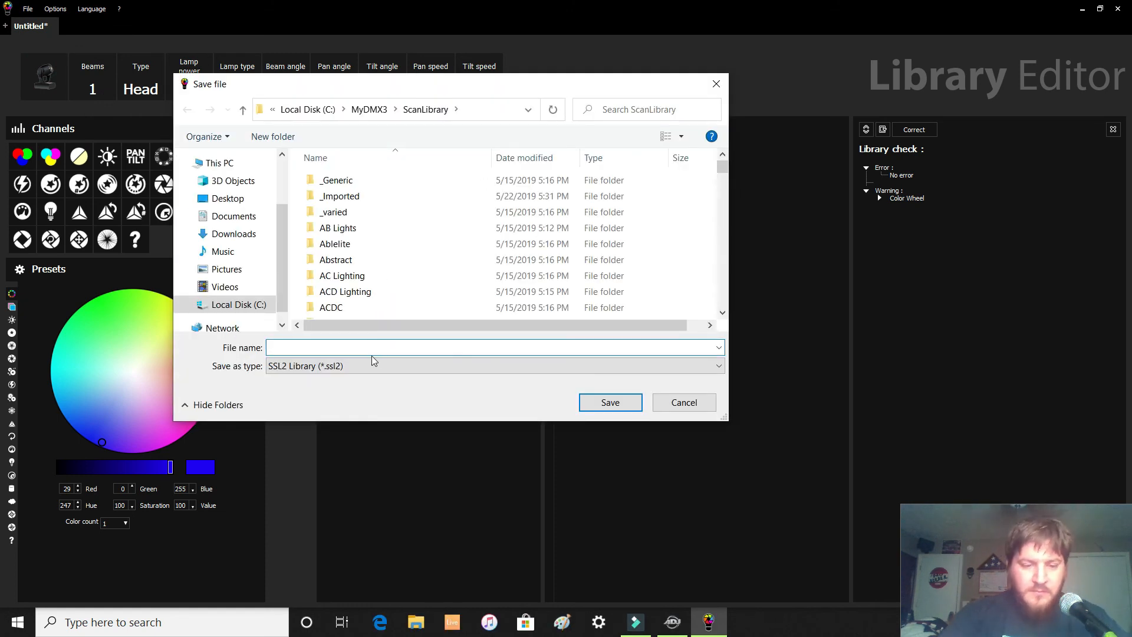
{"action": "type", "text": "Cr"}
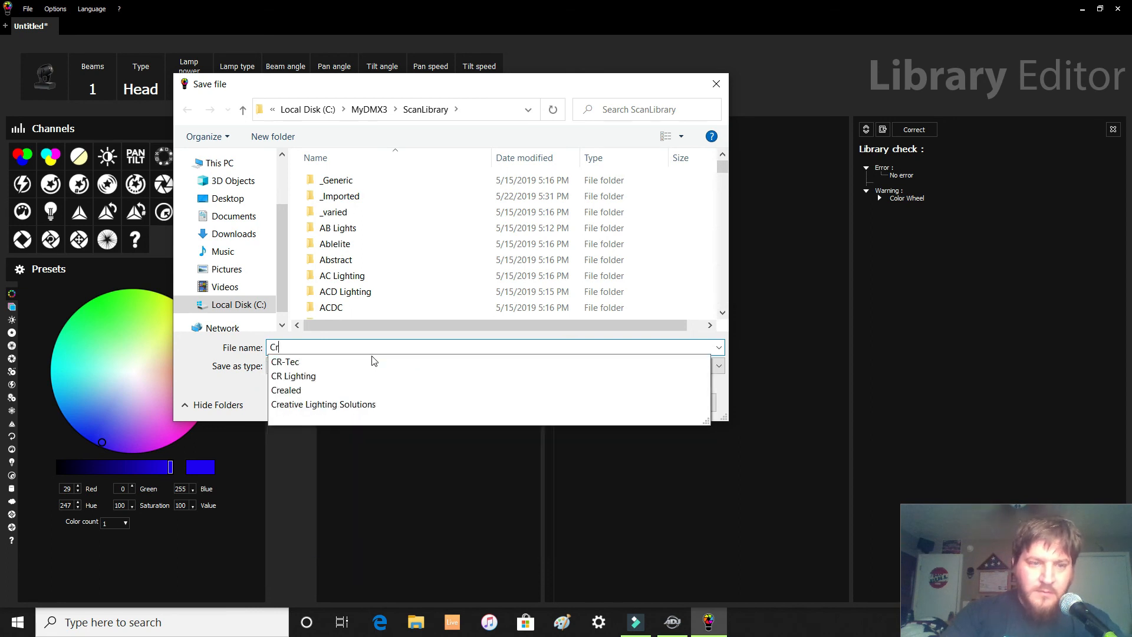
{"action": "type", "text": "oid"}
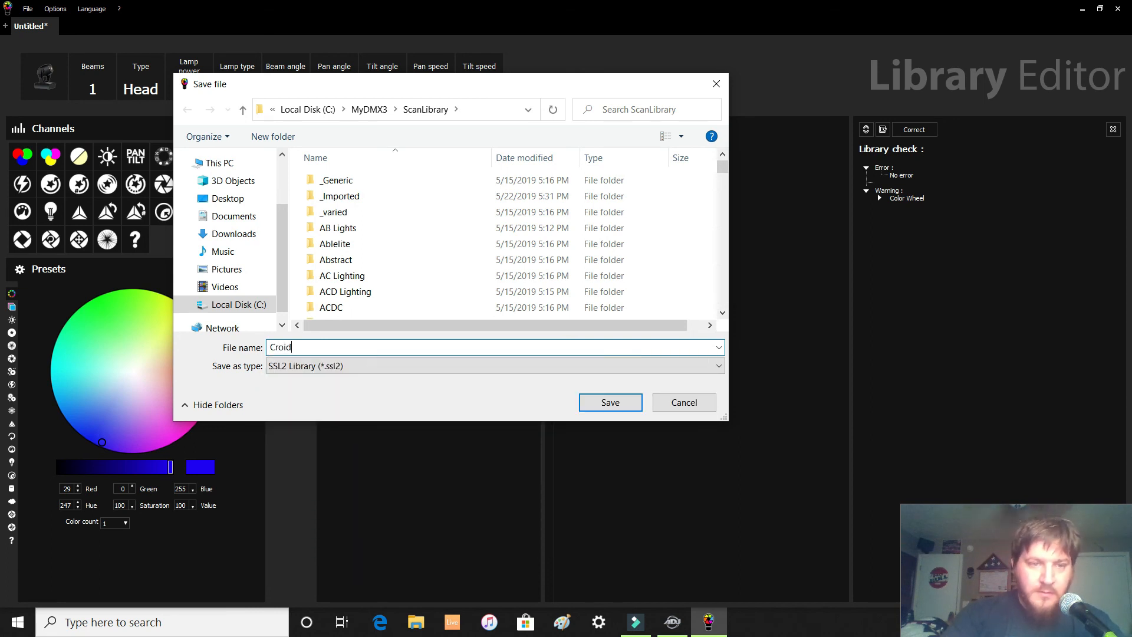
{"action": "type", "text": "-19"}
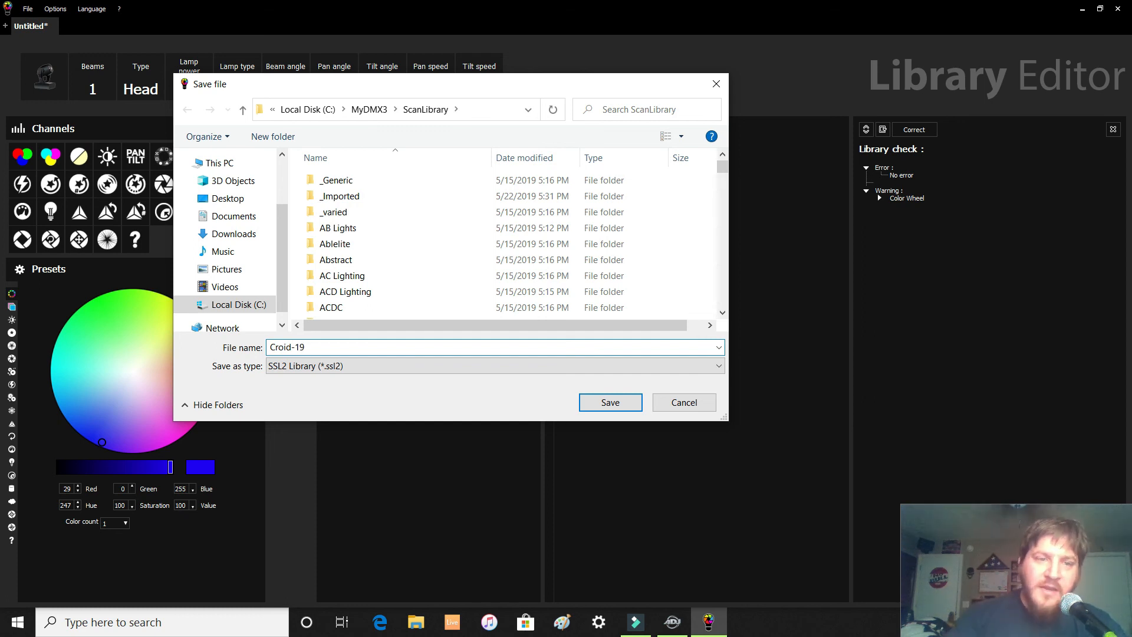
{"action": "left_click", "coordinate": [617, 405]}
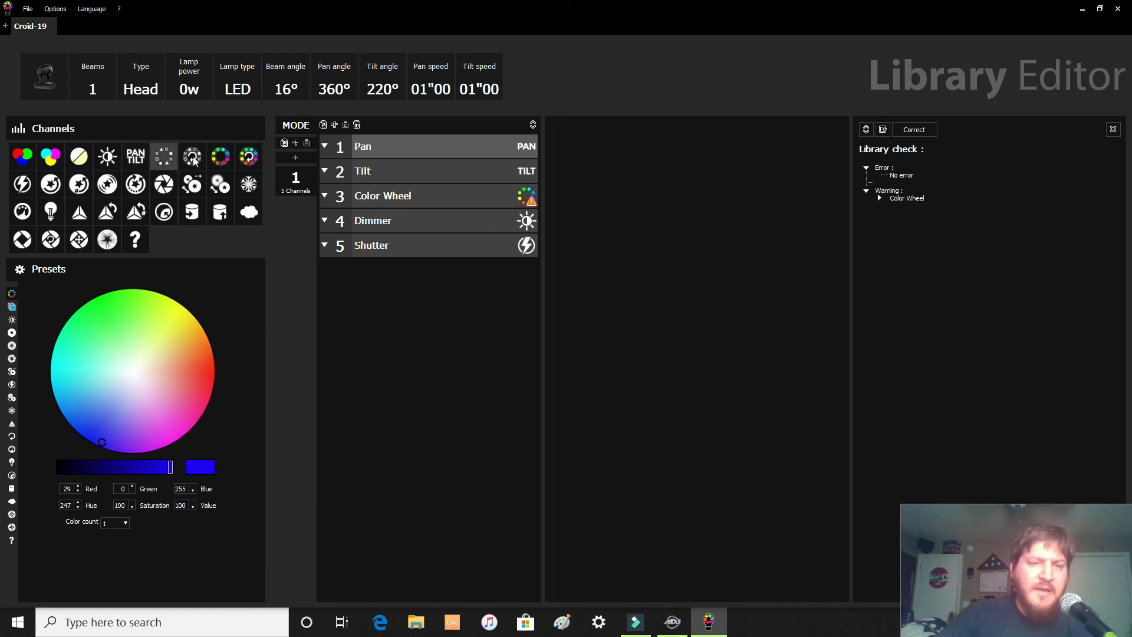
- Add a Frost channel and a Filter channel, placing both in that order after Shutter at the end of the channel list
{"action": "left_click", "coordinate": [250, 186]}
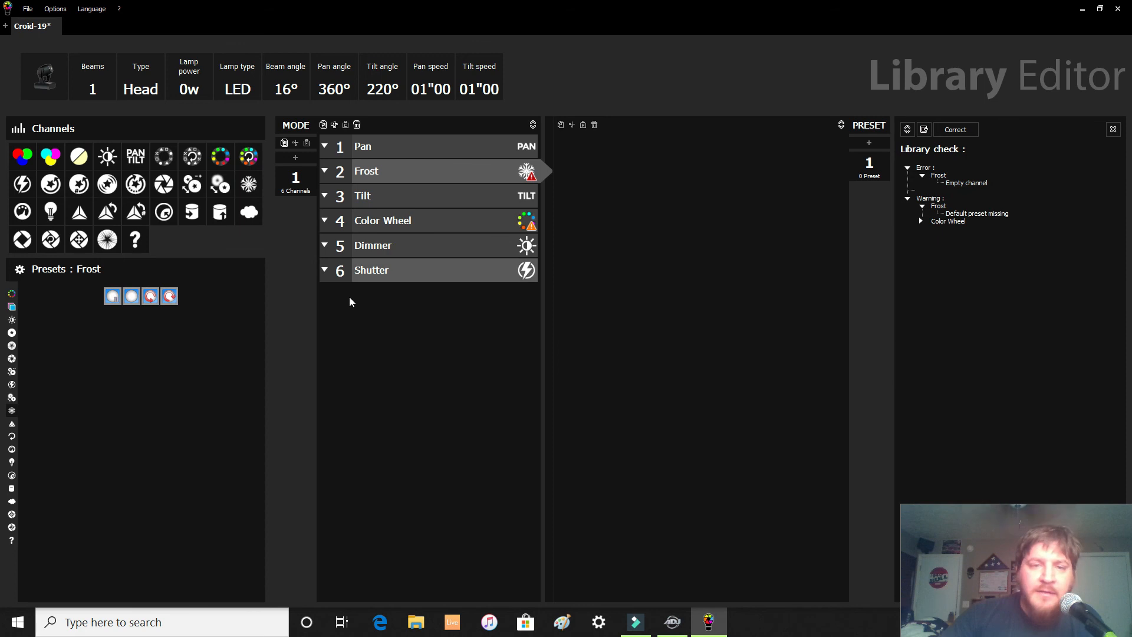
{"action": "left_click_drag", "start_coordinate": [412, 171], "coordinate": [415, 310]}
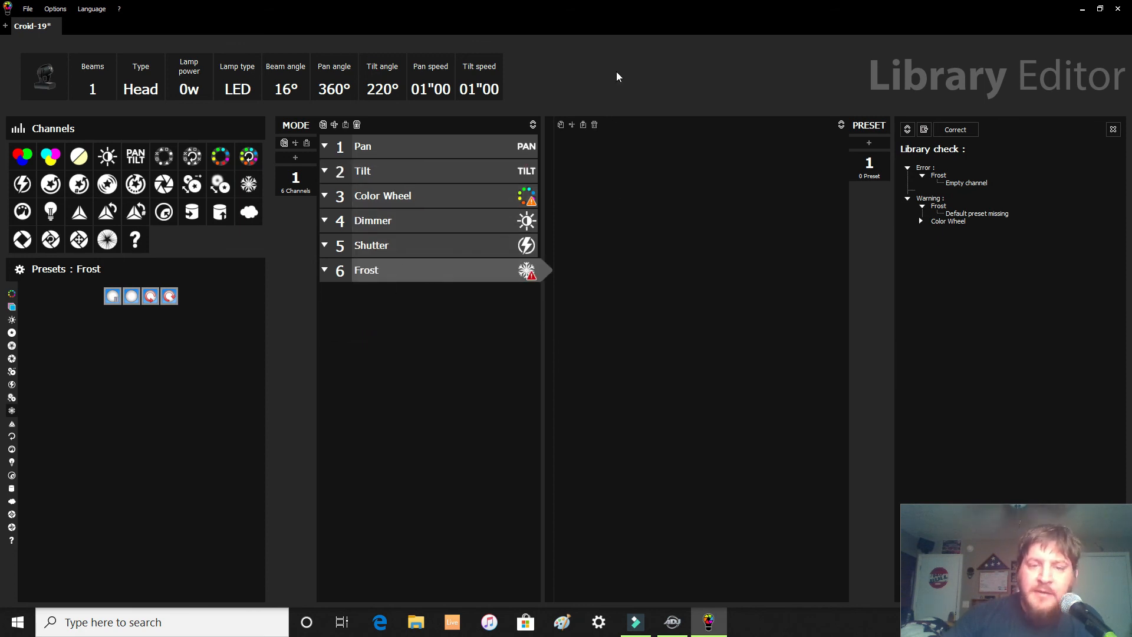
{"action": "left_click_drag", "start_coordinate": [165, 211], "coordinate": [397, 317]}
- Delete the Frost and Filter channels from the mode
{"action": "right_click", "coordinate": [436, 279]}
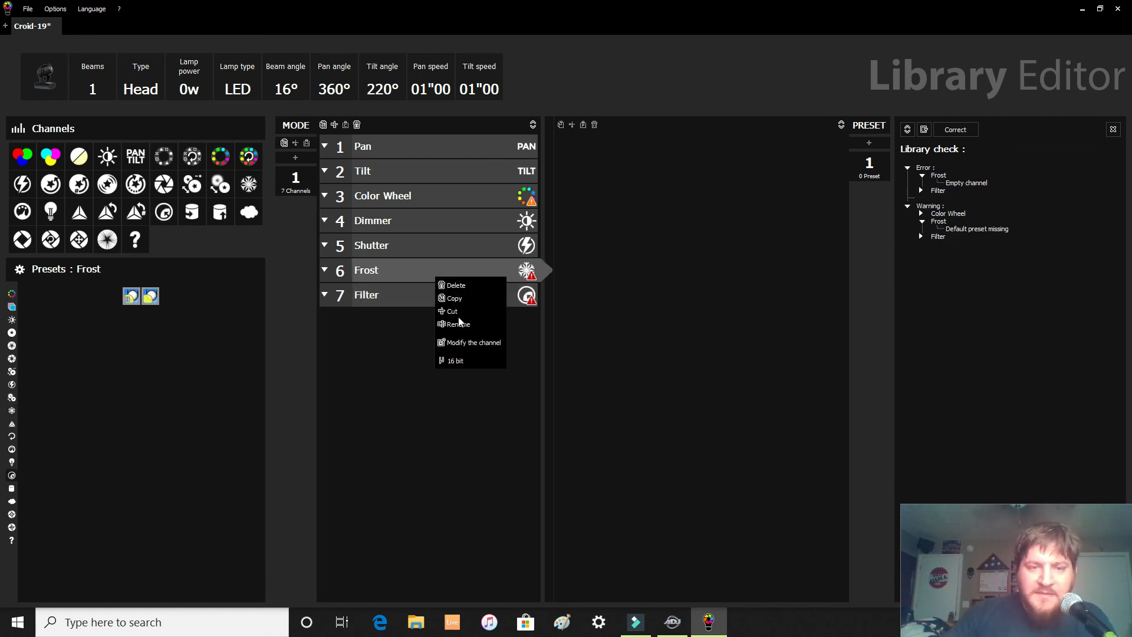
{"action": "left_click", "coordinate": [461, 288]}
{"action": "right_click", "coordinate": [409, 270]}
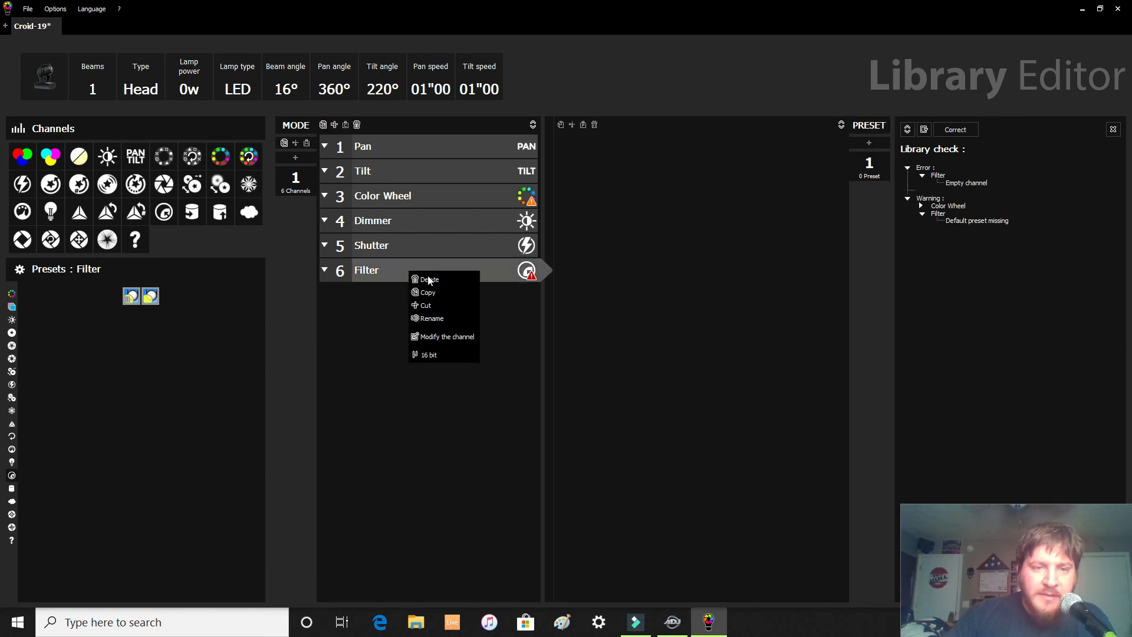
{"action": "left_click", "coordinate": [442, 281]}
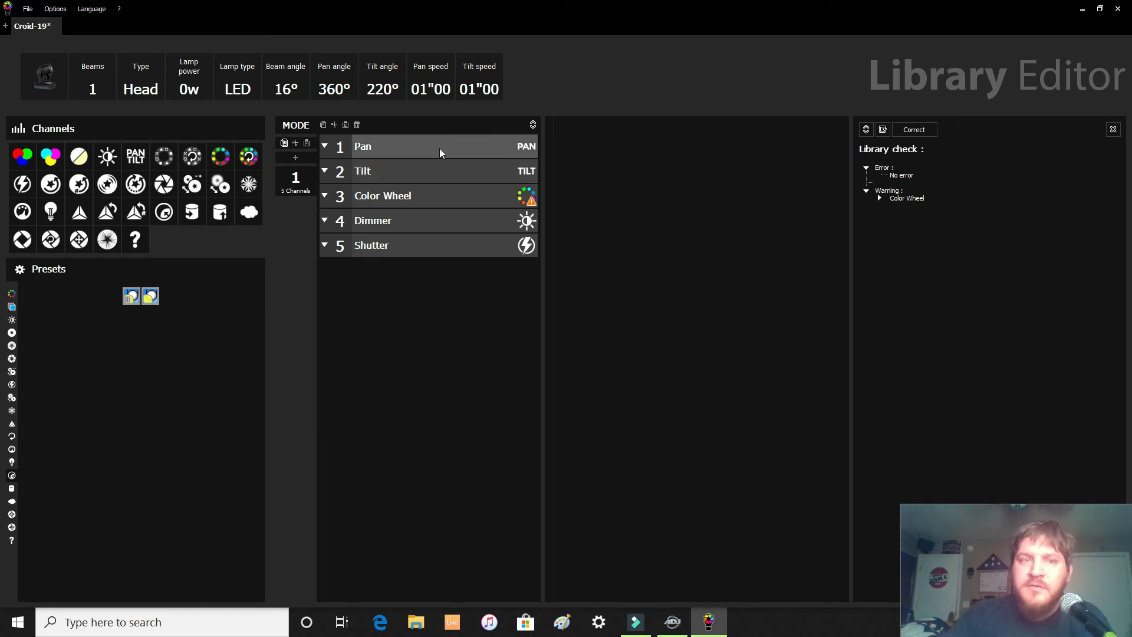
- Add an extra pair of Pan and Tilt channels to the mode and delete both added channels
{"action": "left_click_drag", "start_coordinate": [131, 164], "coordinate": [397, 163]}
{"action": "right_click", "coordinate": [397, 163]}
{"action": "left_click", "coordinate": [384, 169]}
{"action": "right_click", "coordinate": [386, 167]}
{"action": "left_click", "coordinate": [413, 175]}
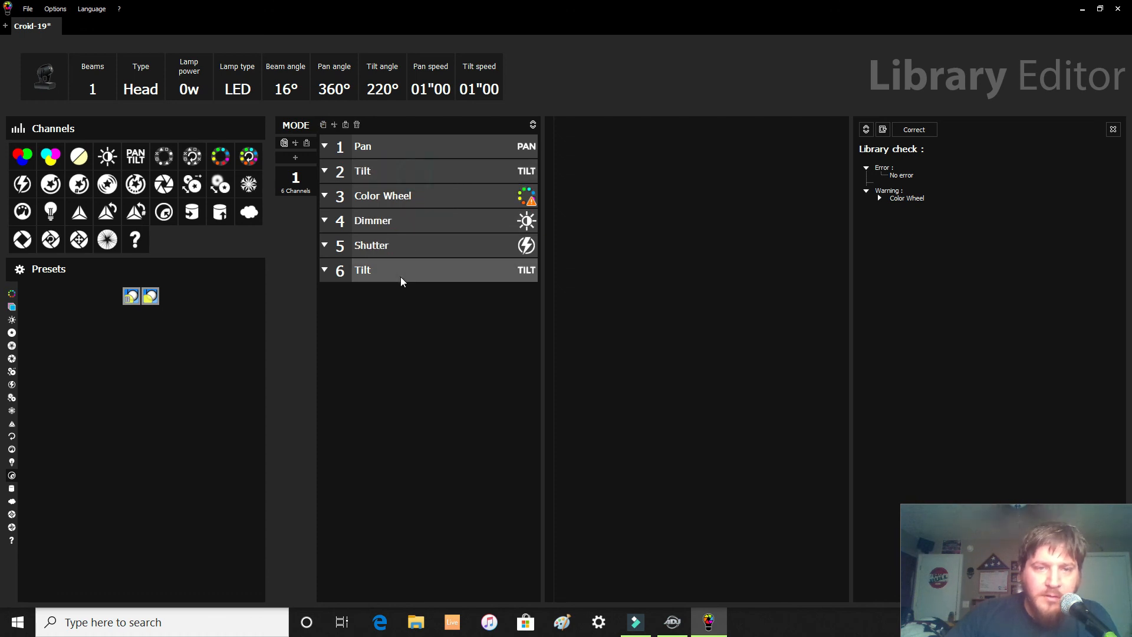
{"action": "right_click", "coordinate": [398, 273]}
{"action": "left_click", "coordinate": [419, 285]}
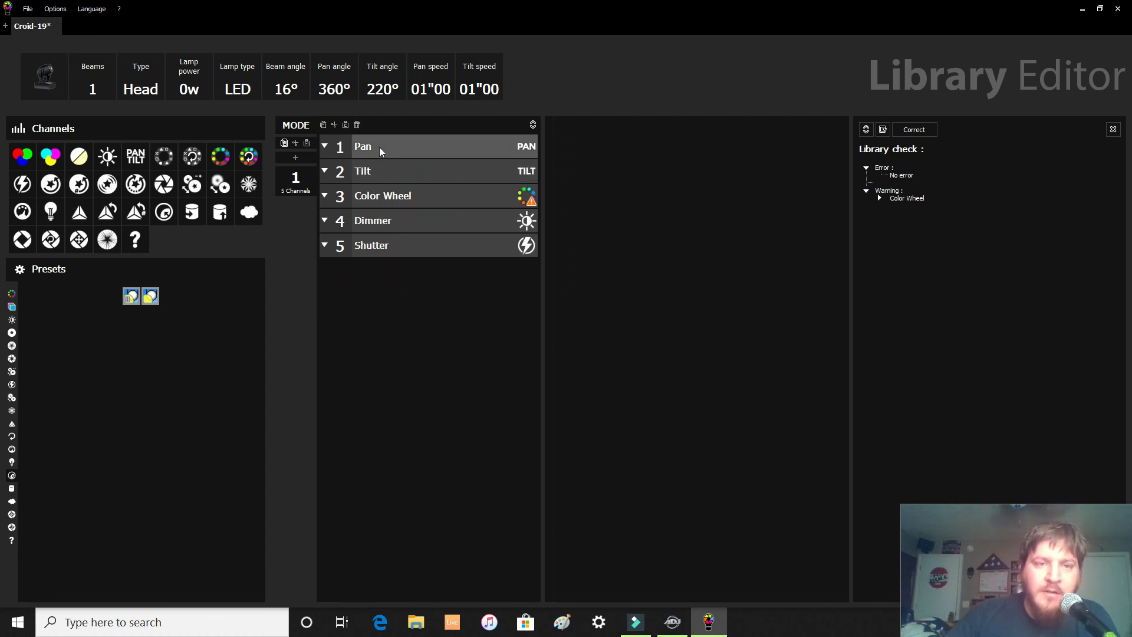
- Make the Pan, Tilt and Dimmer channels 16 bit
{"action": "right_click", "coordinate": [379, 146]}
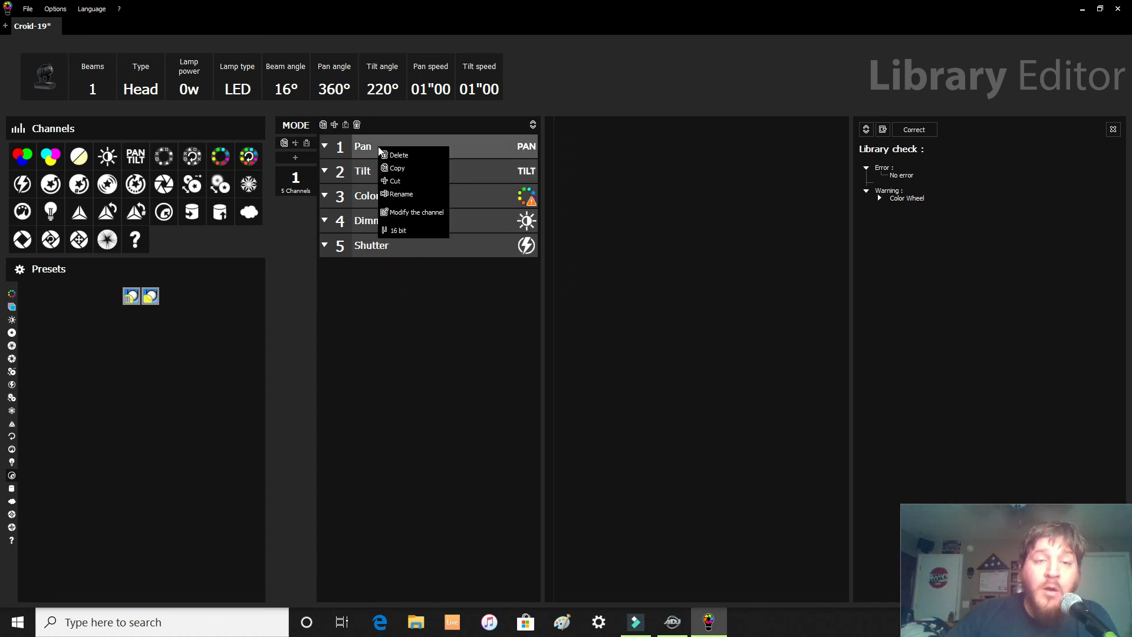
{"action": "left_click", "coordinate": [408, 232]}
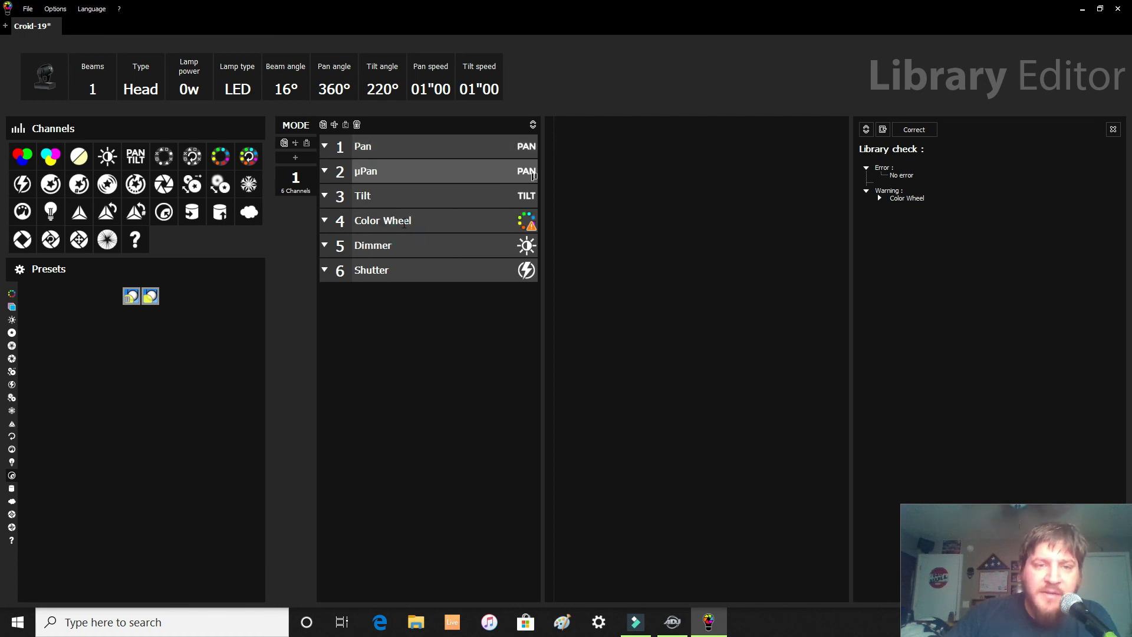
{"action": "right_click", "coordinate": [373, 191]}
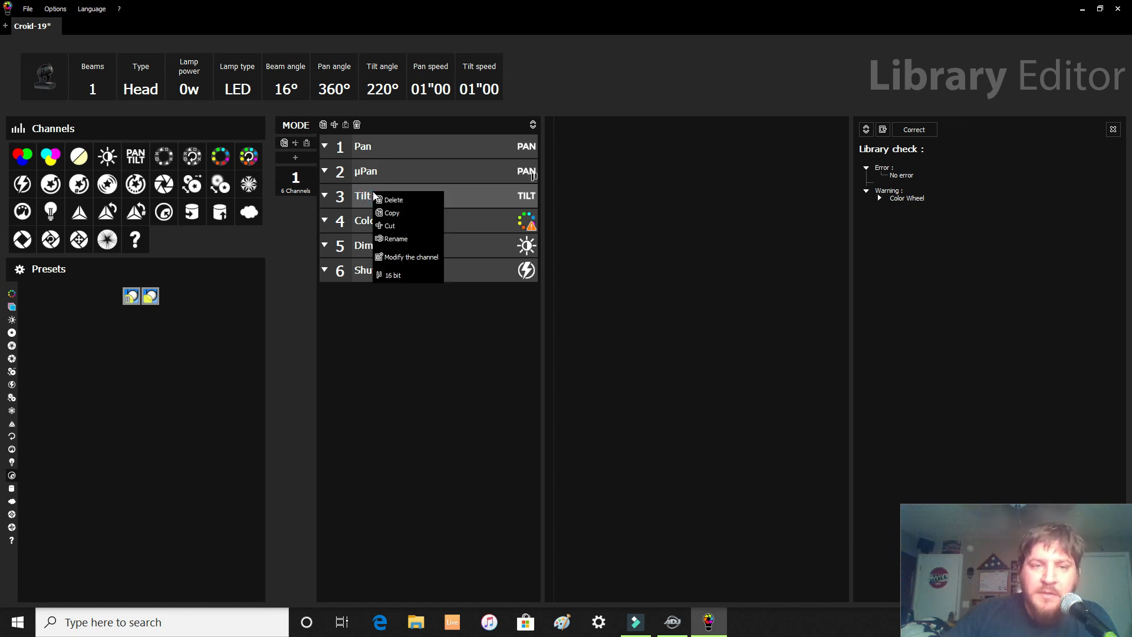
{"action": "left_click", "coordinate": [402, 275]}
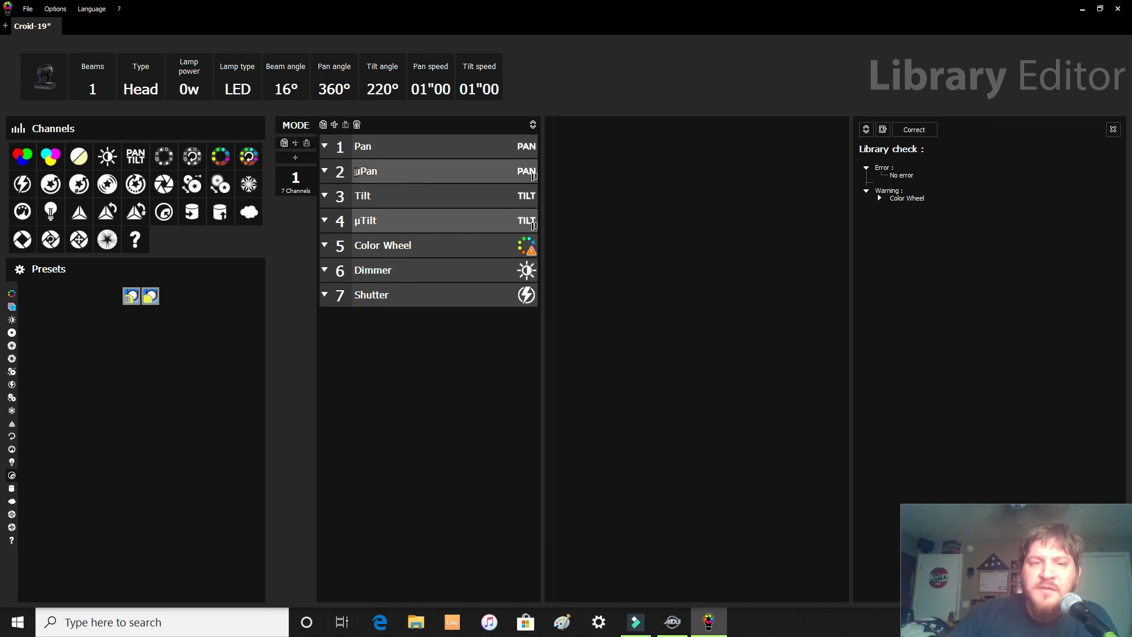
{"action": "right_click", "coordinate": [397, 273]}
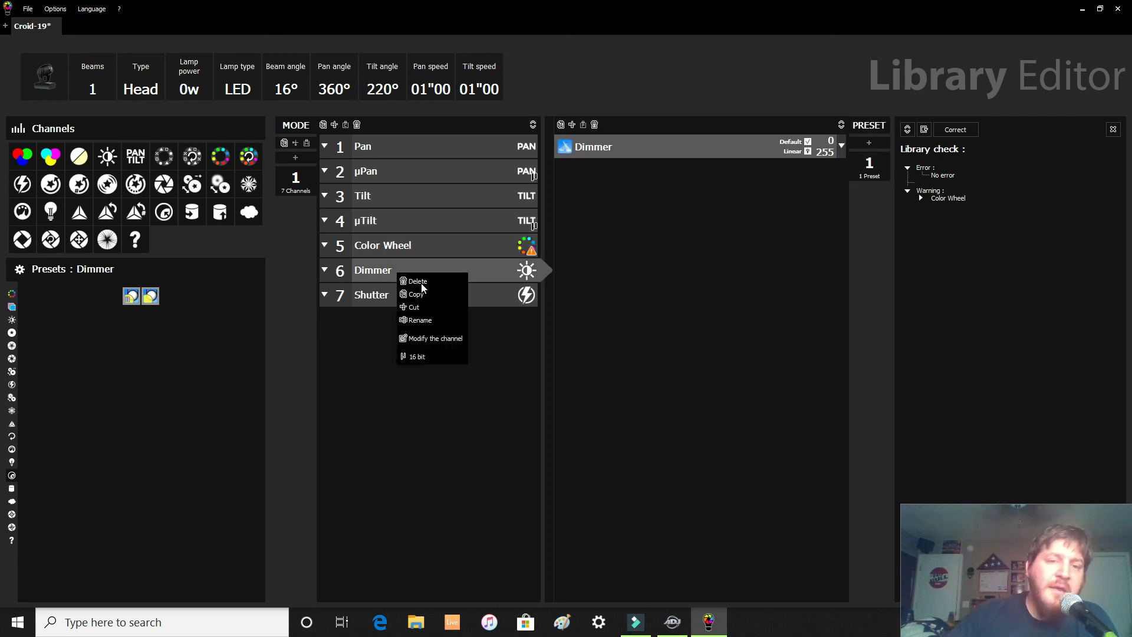
{"action": "left_click", "coordinate": [419, 357]}
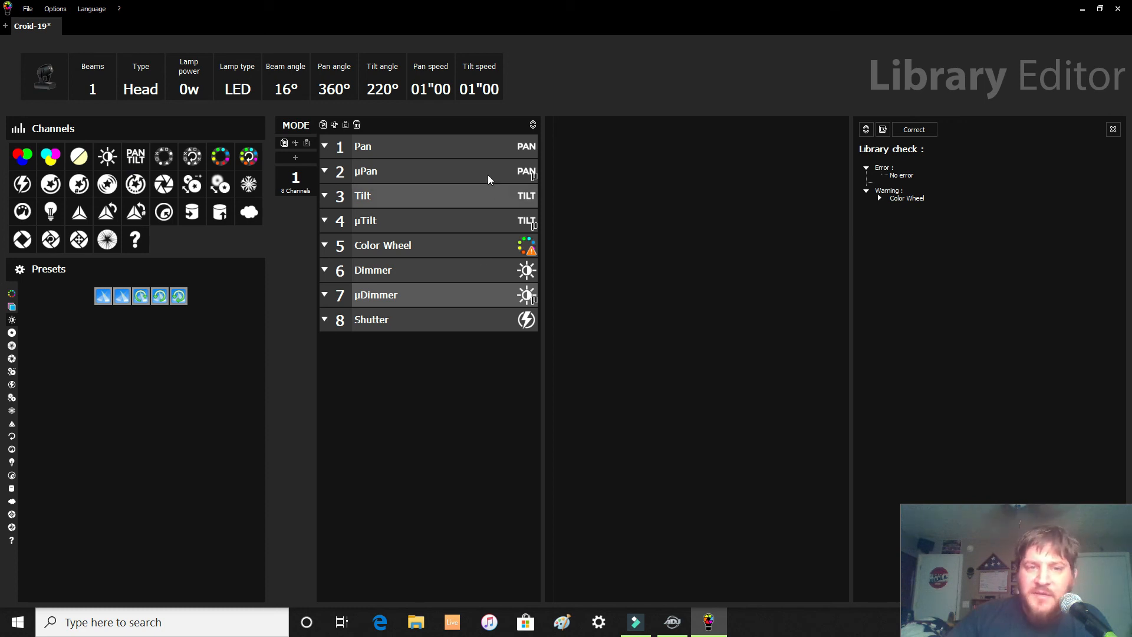
- Save the extended profile as a separate SSL2 library named Croid-19 8ch in the ScanLibrary folder
{"action": "left_click", "coordinate": [27, 10]}
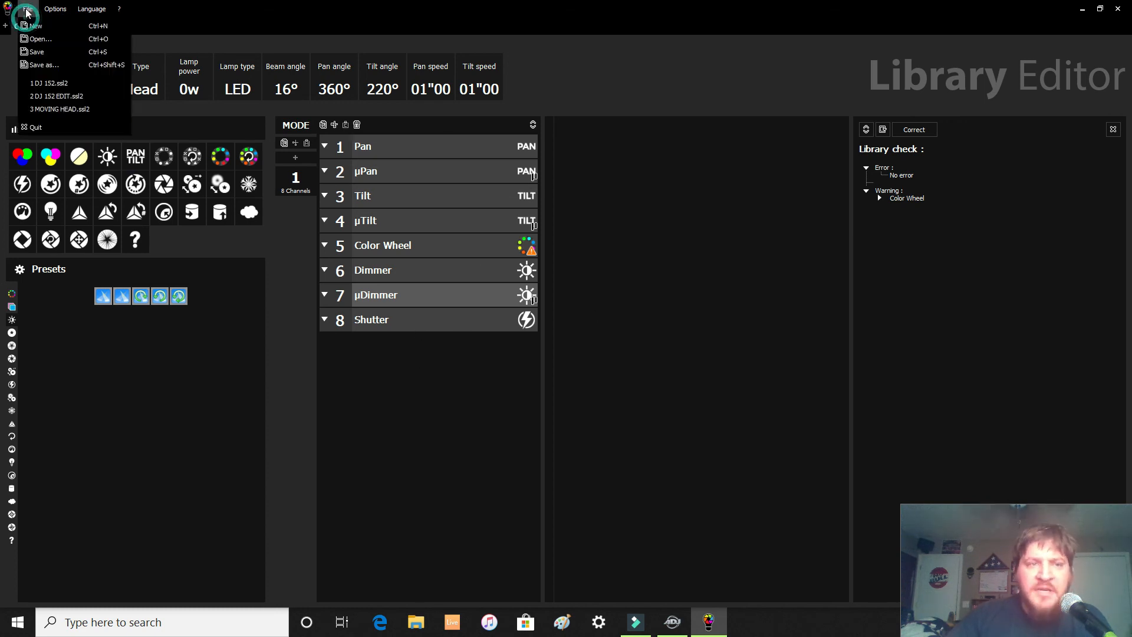
{"action": "left_click", "coordinate": [50, 61]}
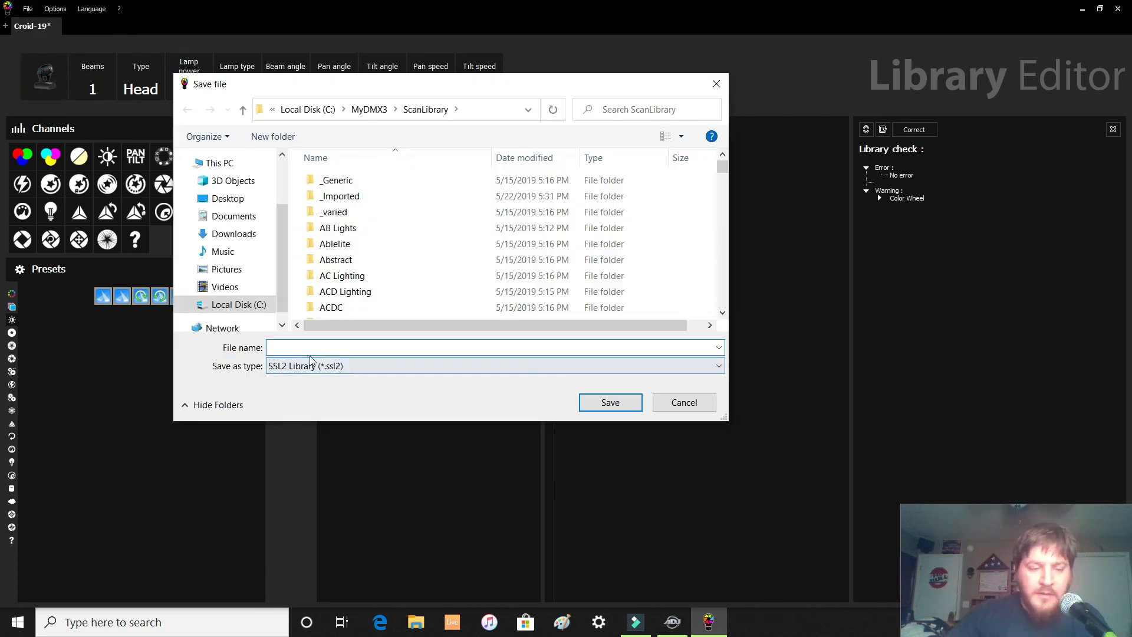
{"action": "type", "text": "c"}
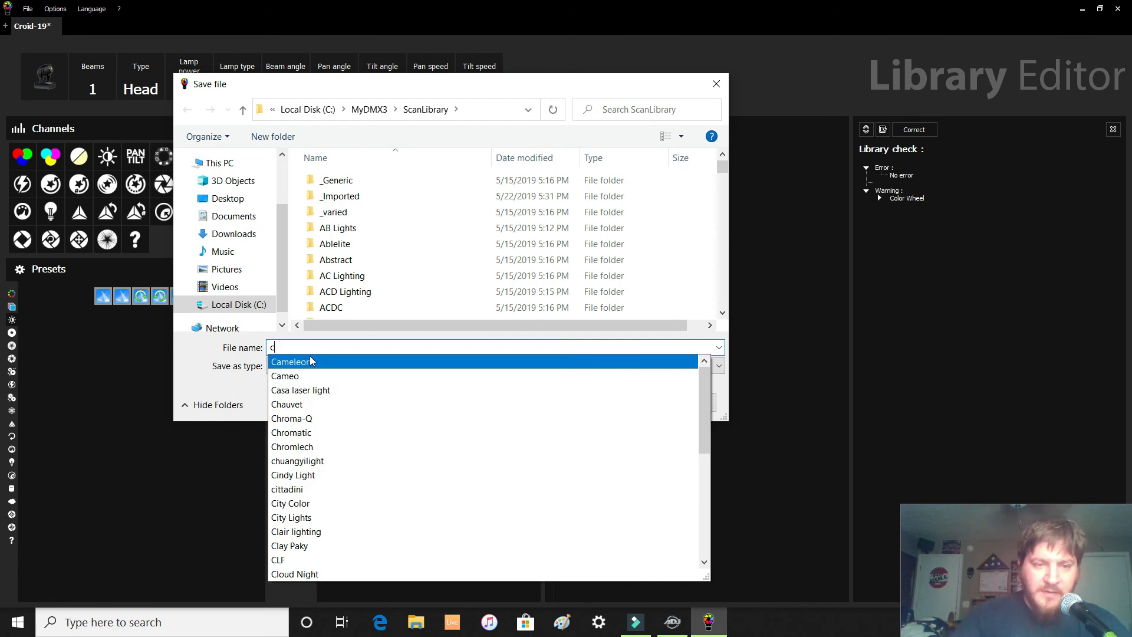
{"action": "type", "text": "ovid"}
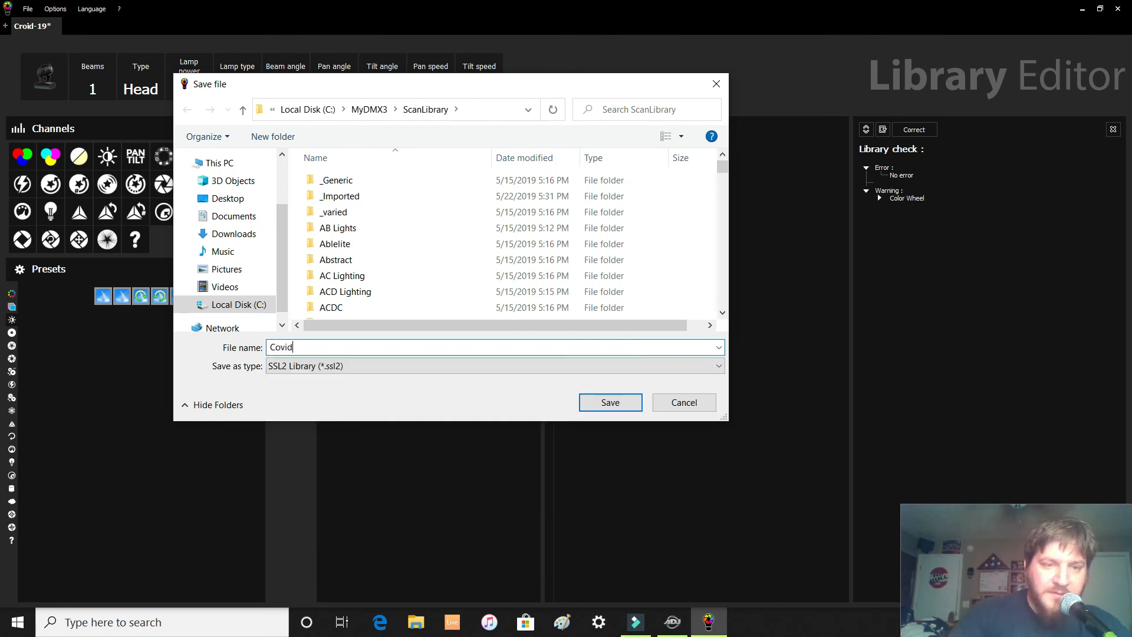
{"action": "key", "text": "BackSpace"}
{"action": "key", "text": "BackSpace"}
{"action": "key", "text": "BackSpace"}
{"action": "key", "text": "BackSpace"}
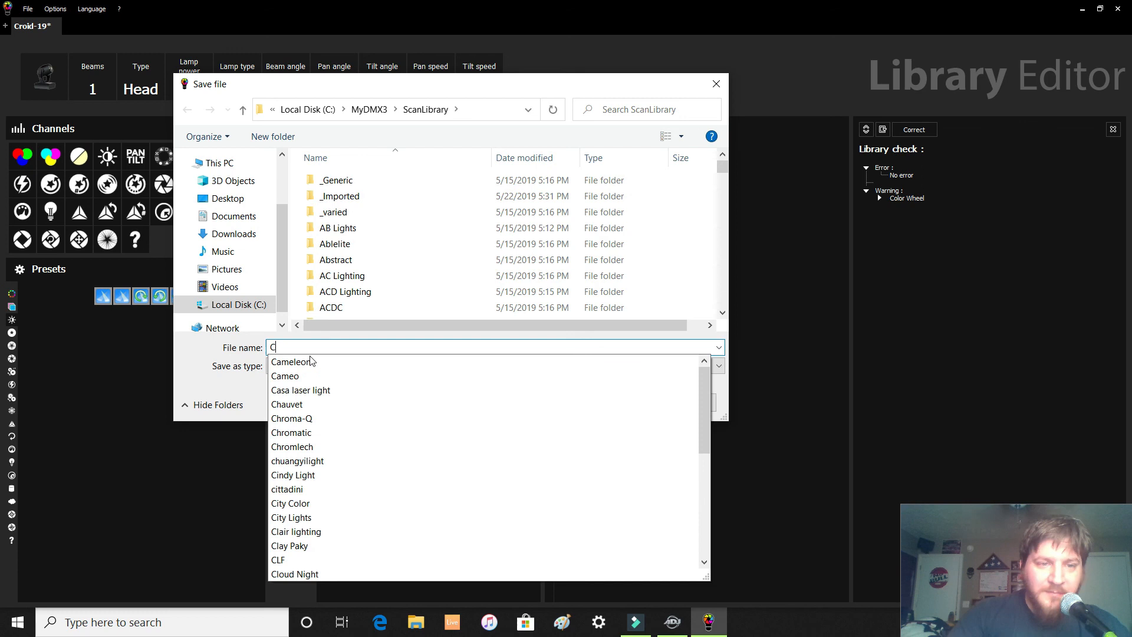
{"action": "type", "text": "ro"}
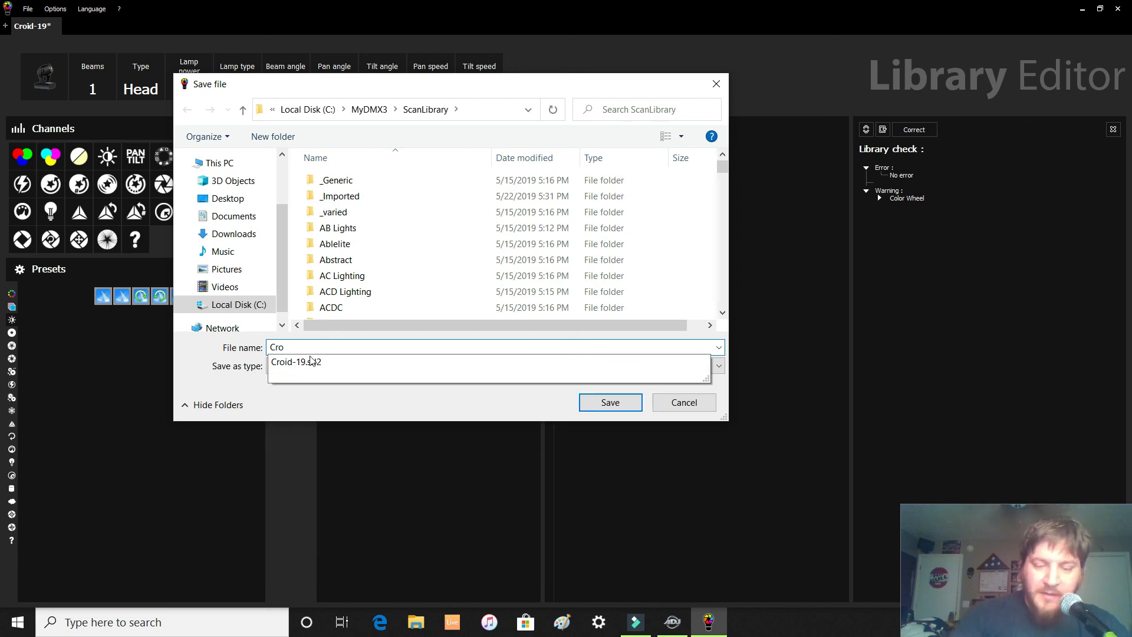
{"action": "key", "text": "Down"}
{"action": "key", "text": "BackSpace"}
{"action": "key", "text": "BackSpace"}
{"action": "key", "text": "BackSpace"}
{"action": "key", "text": "BackSpace"}
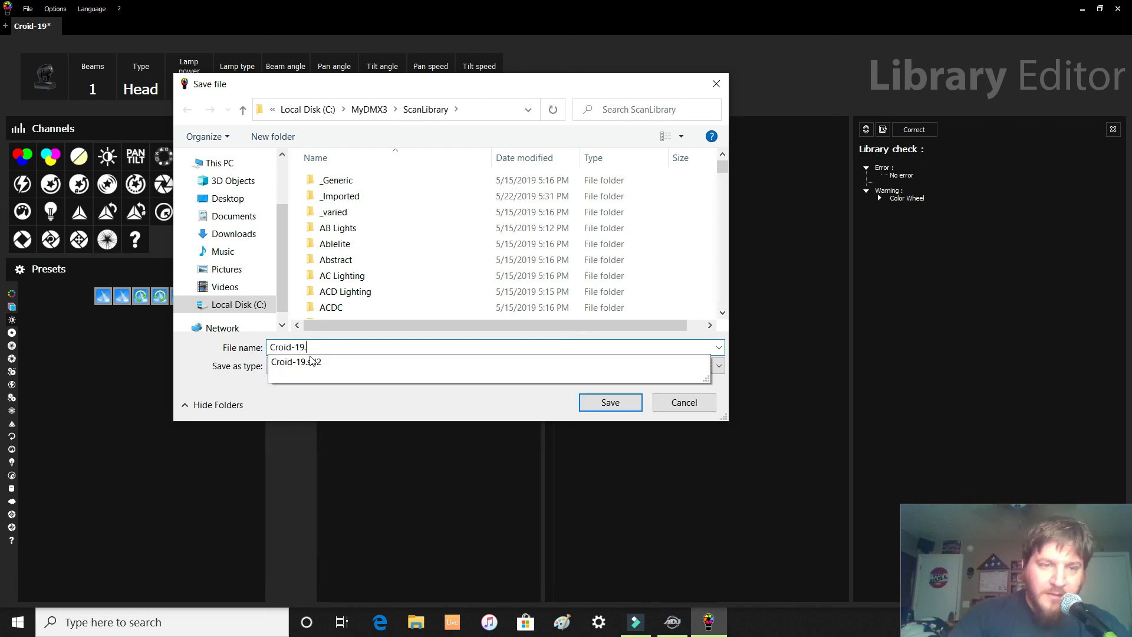
{"action": "key", "text": "BackSpace"}
{"action": "type", "text": "8ch"}
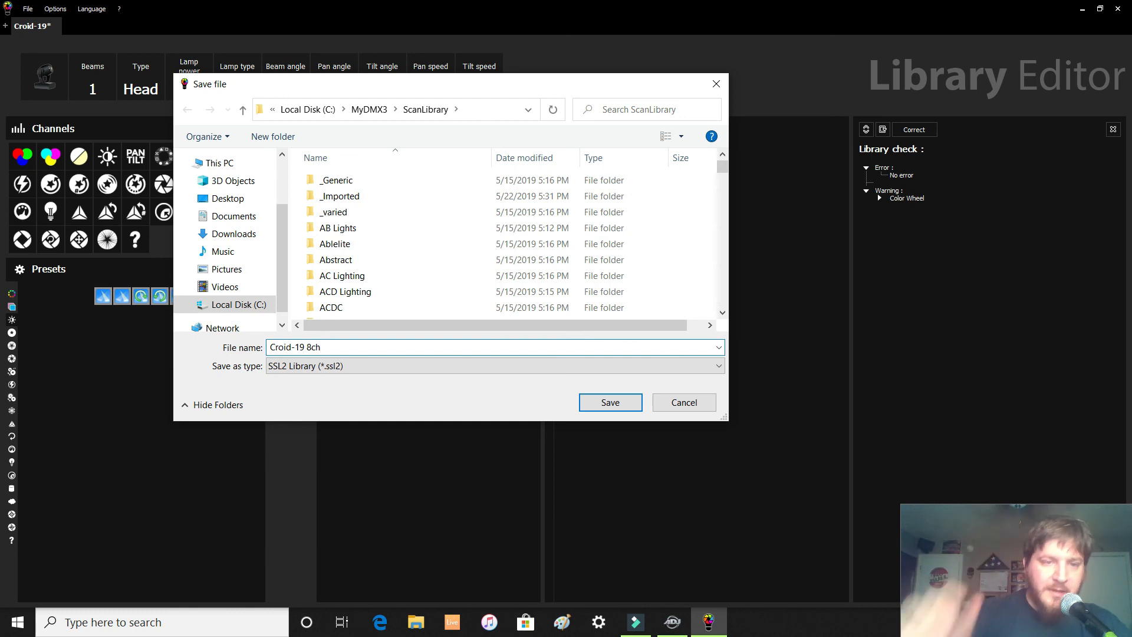
{"action": "left_click", "coordinate": [610, 402]}
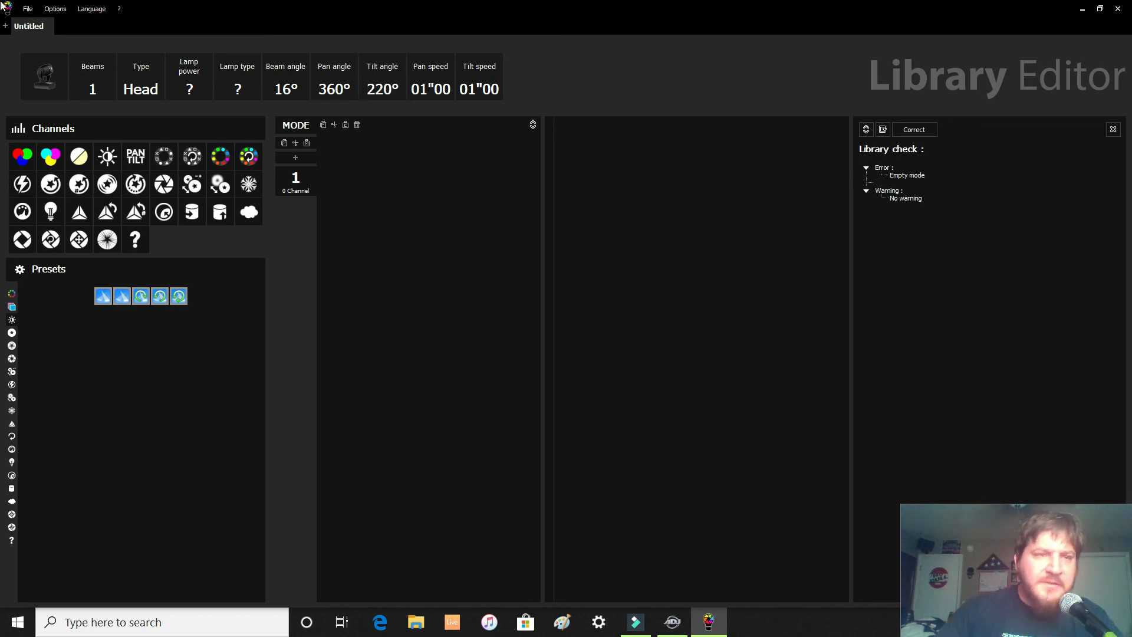
- Browse the ScanLibrary manufacturer folders for an existing profile and look through the library files in the Funky folder
{"action": "left_click", "coordinate": [28, 9]}
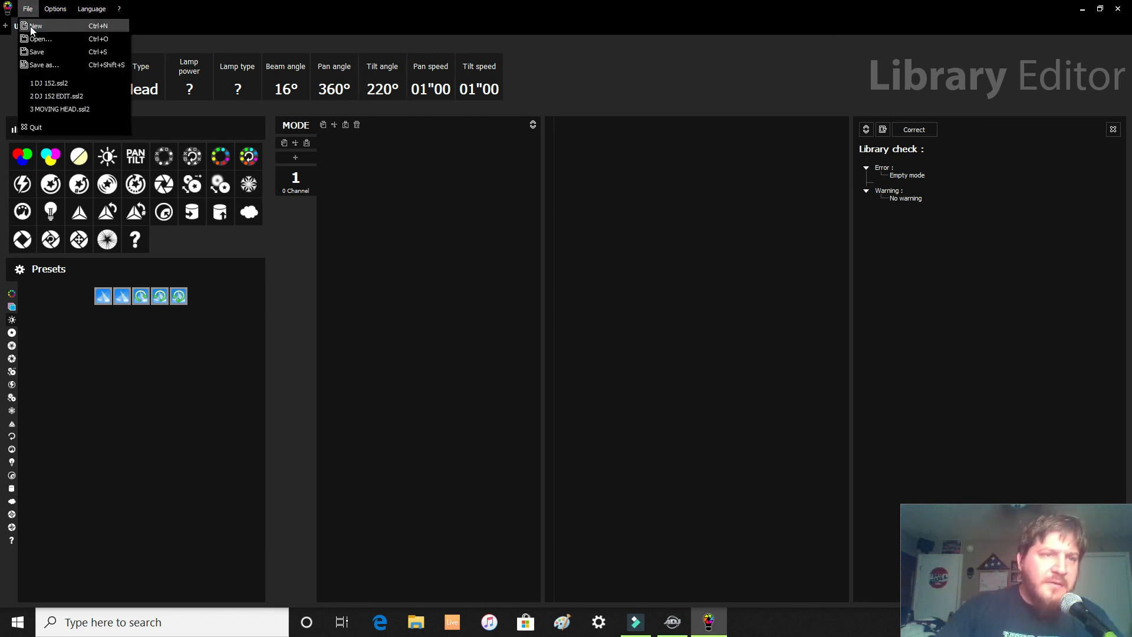
{"action": "left_click", "coordinate": [48, 44]}
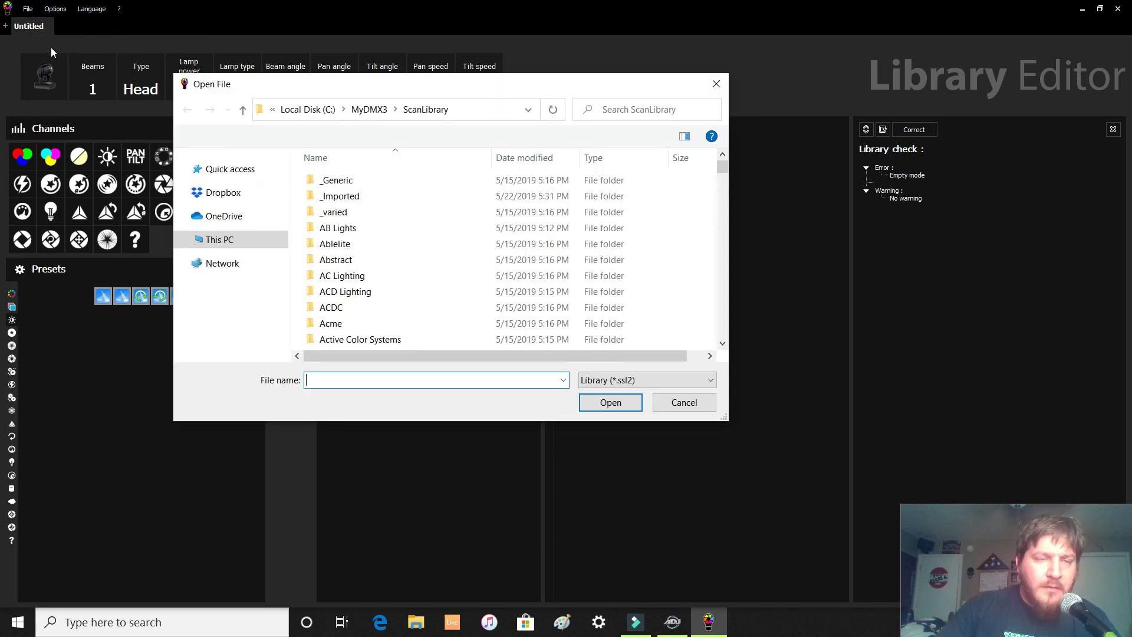
{"action": "scroll", "coordinate": [518, 275], "scroll_direction": "down", "scroll_amount": 6}
{"action": "scroll", "coordinate": [518, 275], "scroll_direction": "down", "scroll_amount": 20}
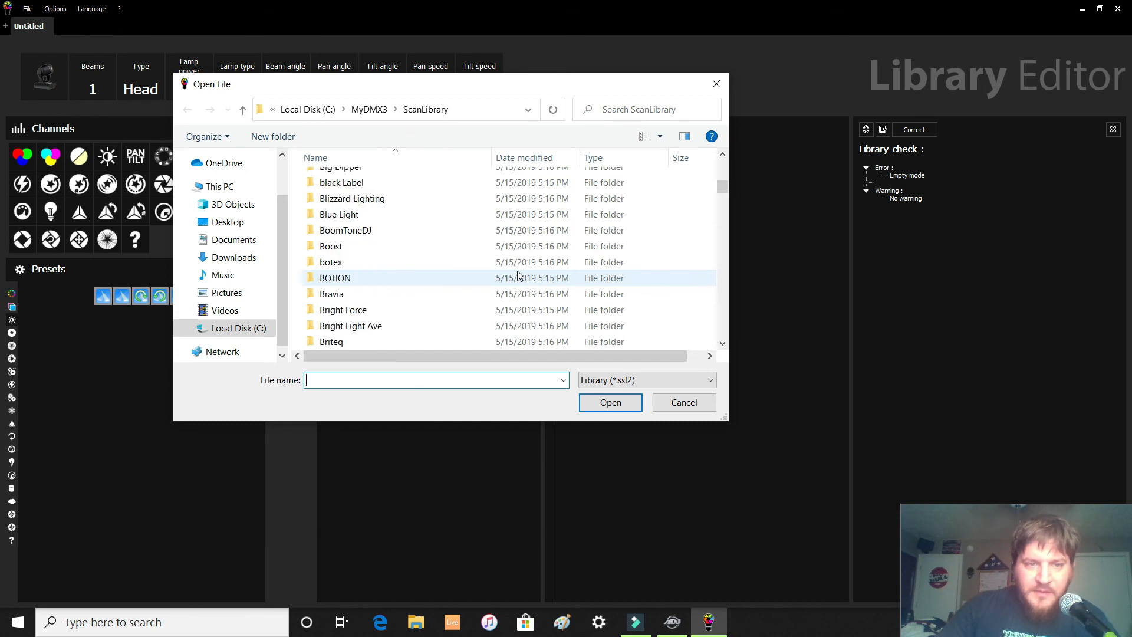
{"action": "scroll", "coordinate": [514, 277], "scroll_direction": "down", "scroll_amount": 20}
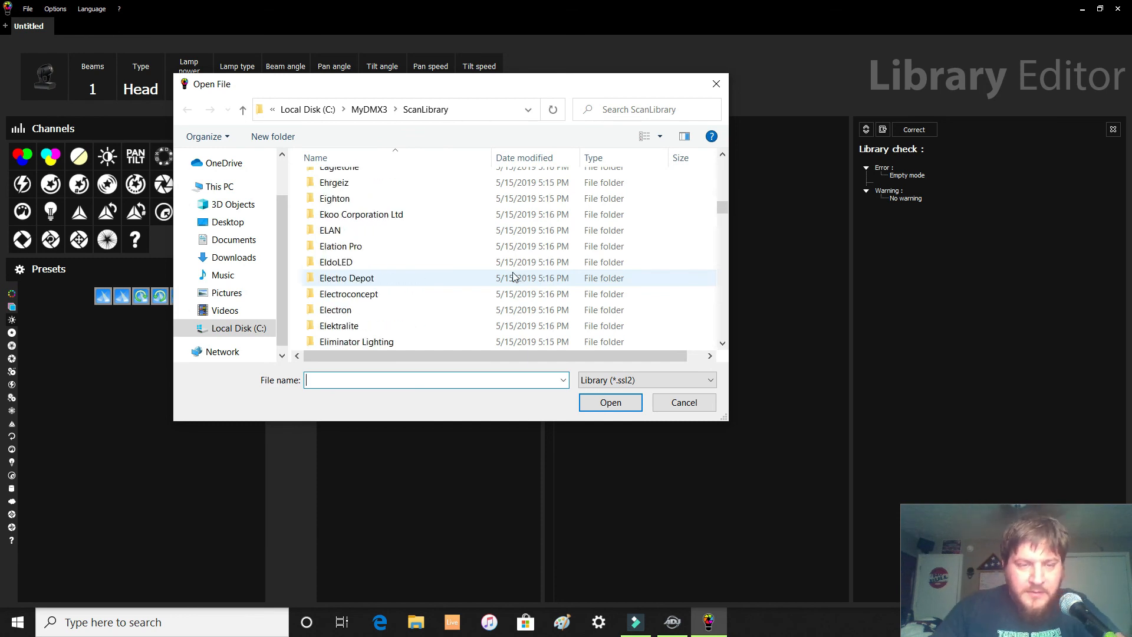
{"action": "scroll", "coordinate": [514, 278], "scroll_direction": "down", "scroll_amount": 1}
{"action": "scroll", "coordinate": [514, 277], "scroll_direction": "up", "scroll_amount": 8}
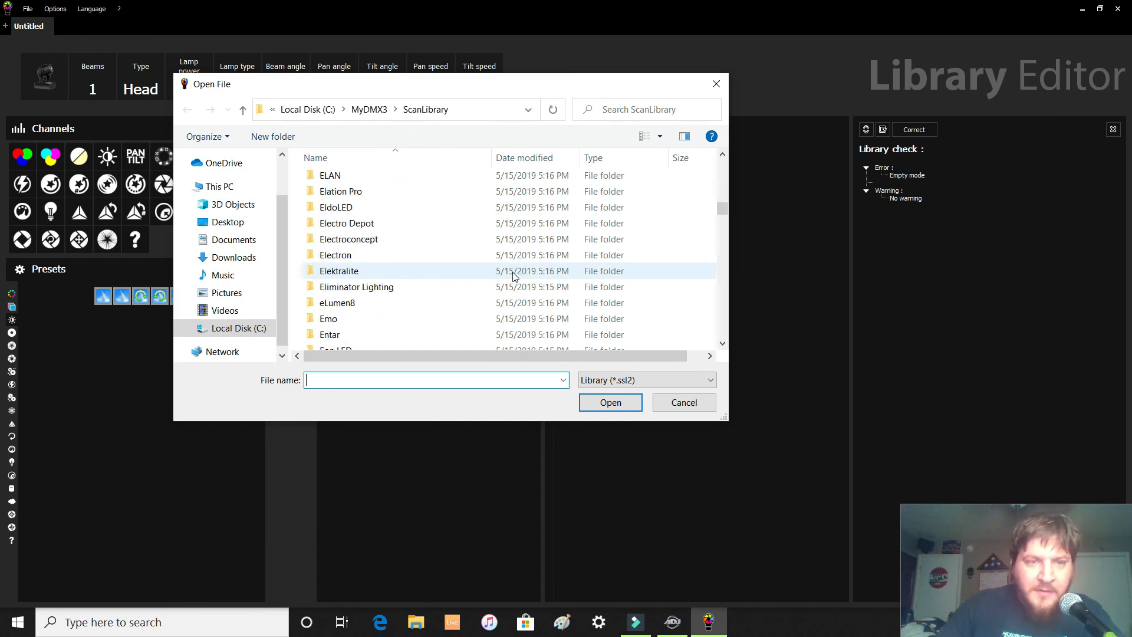
{"action": "scroll", "coordinate": [512, 272], "scroll_direction": "up", "scroll_amount": 3}
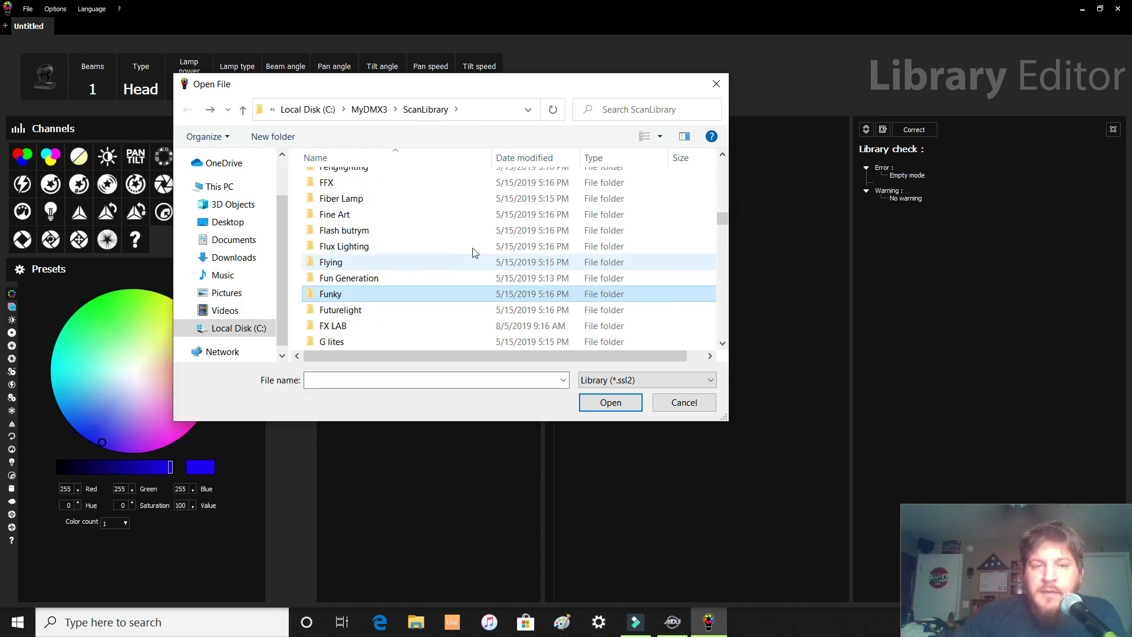
{"action": "double_click", "coordinate": [312, 299]}
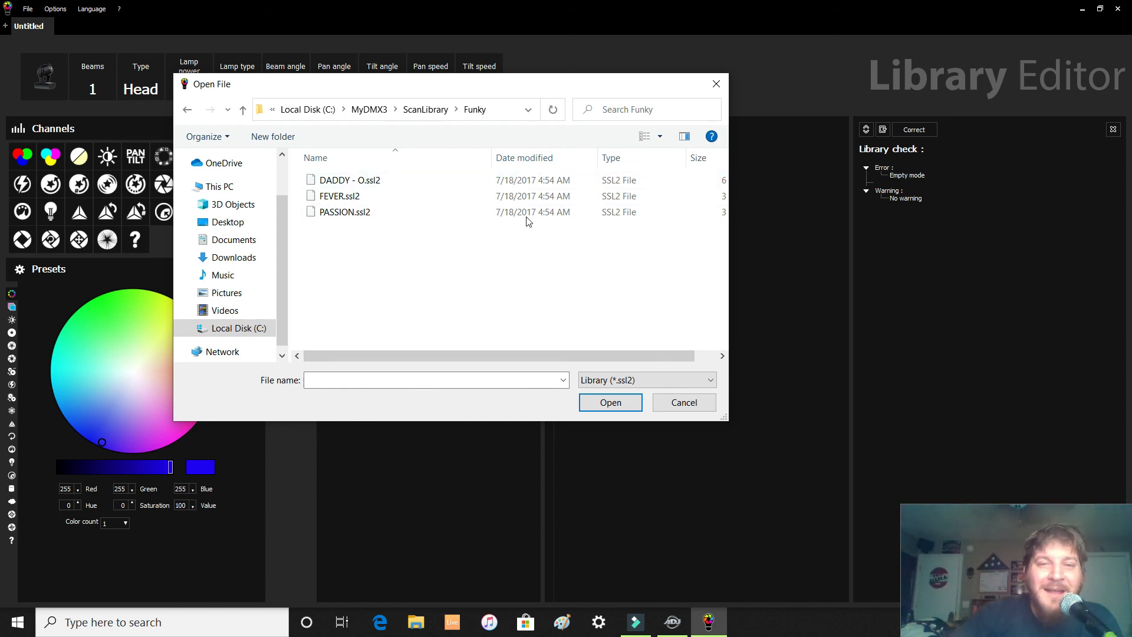
{"action": "left_click_drag", "start_coordinate": [541, 356], "coordinate": [469, 334]}
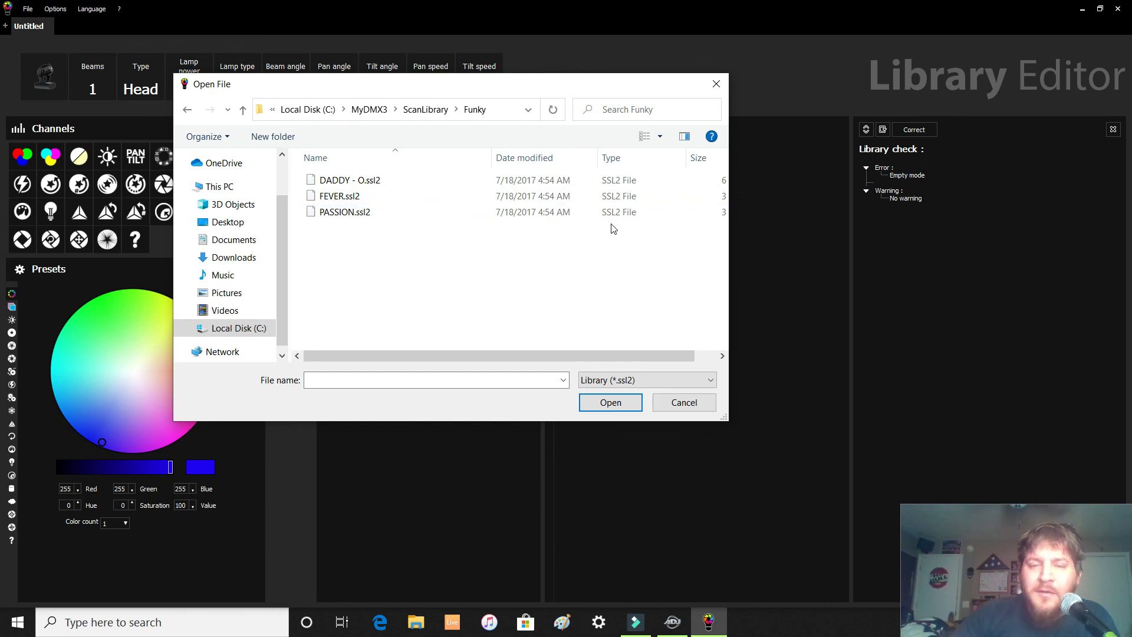
- Go back to ScanLibrary and look through the library files in the Fun Generation folder
{"action": "left_click", "coordinate": [187, 109]}
{"action": "scroll", "coordinate": [389, 214], "scroll_direction": "down", "scroll_amount": 1}
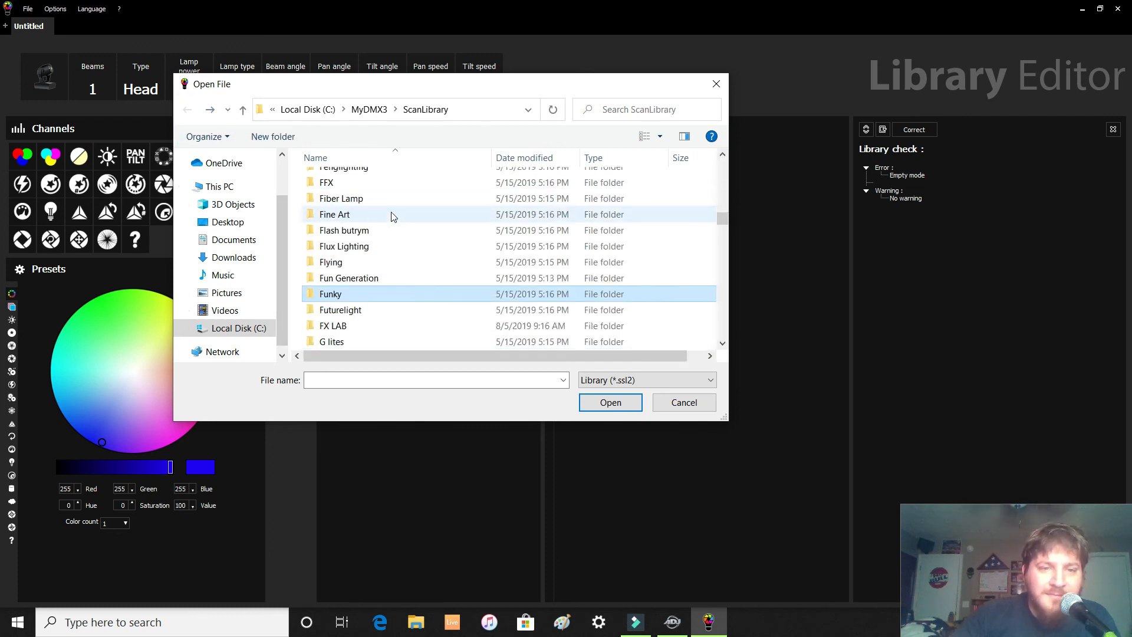
{"action": "left_click", "coordinate": [364, 280]}
{"action": "left_click", "coordinate": [363, 280]}
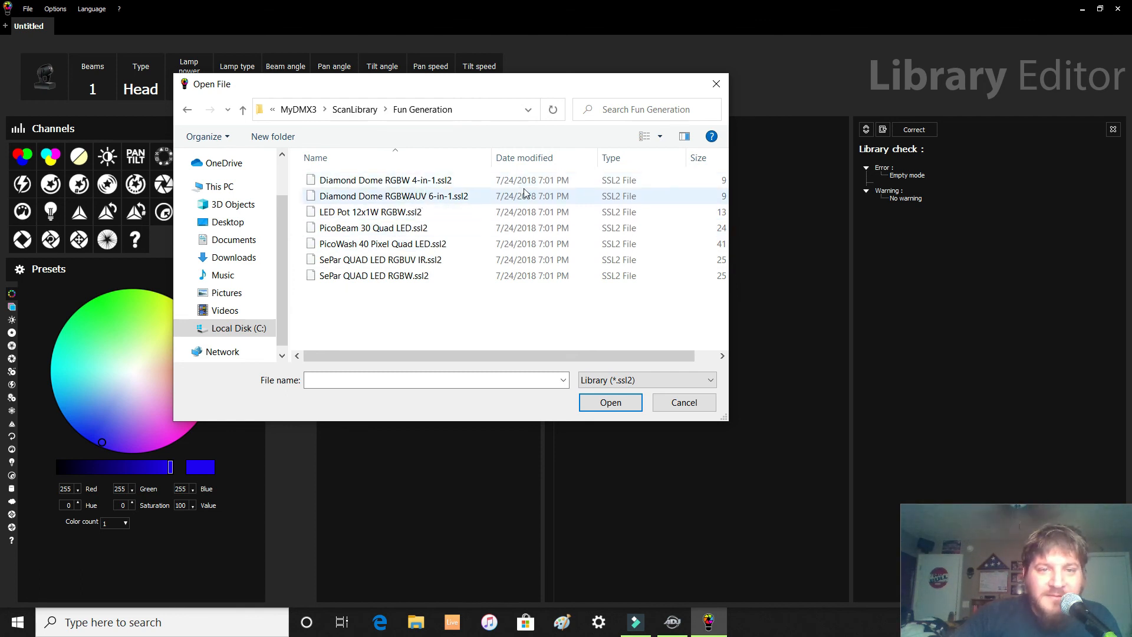
- Open the Beam Moving Head 5R 200w.ssl2 profile from the Sharpy folder of ScanLibrary
{"action": "left_click", "coordinate": [188, 109]}
{"action": "scroll", "coordinate": [414, 224], "scroll_direction": "down", "scroll_amount": 3}
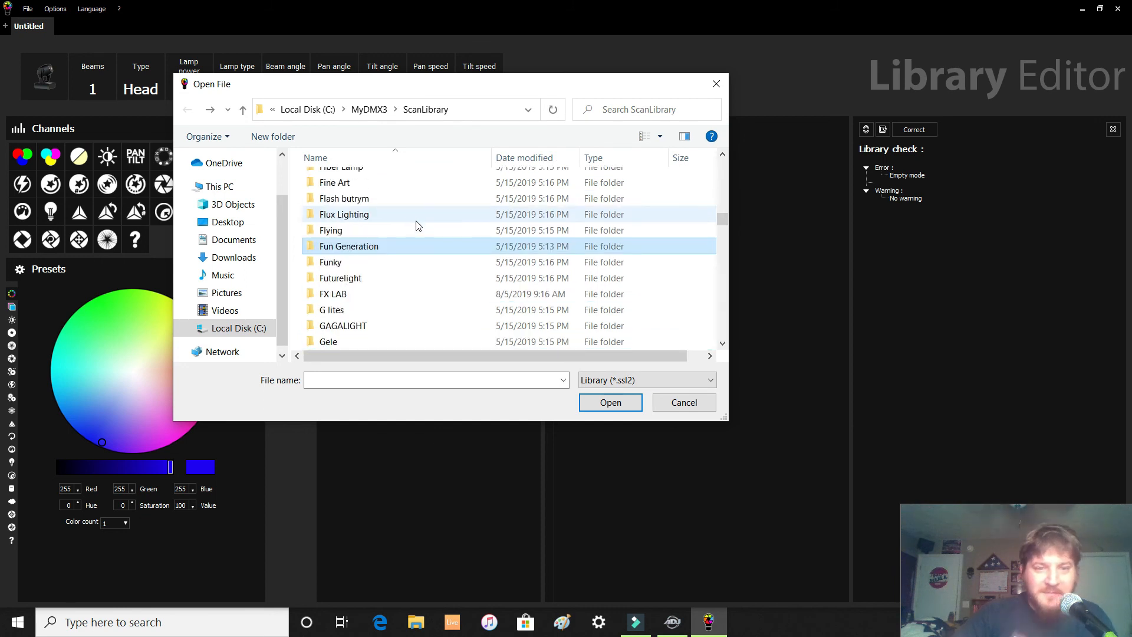
{"action": "scroll", "coordinate": [424, 229], "scroll_direction": "down", "scroll_amount": 1}
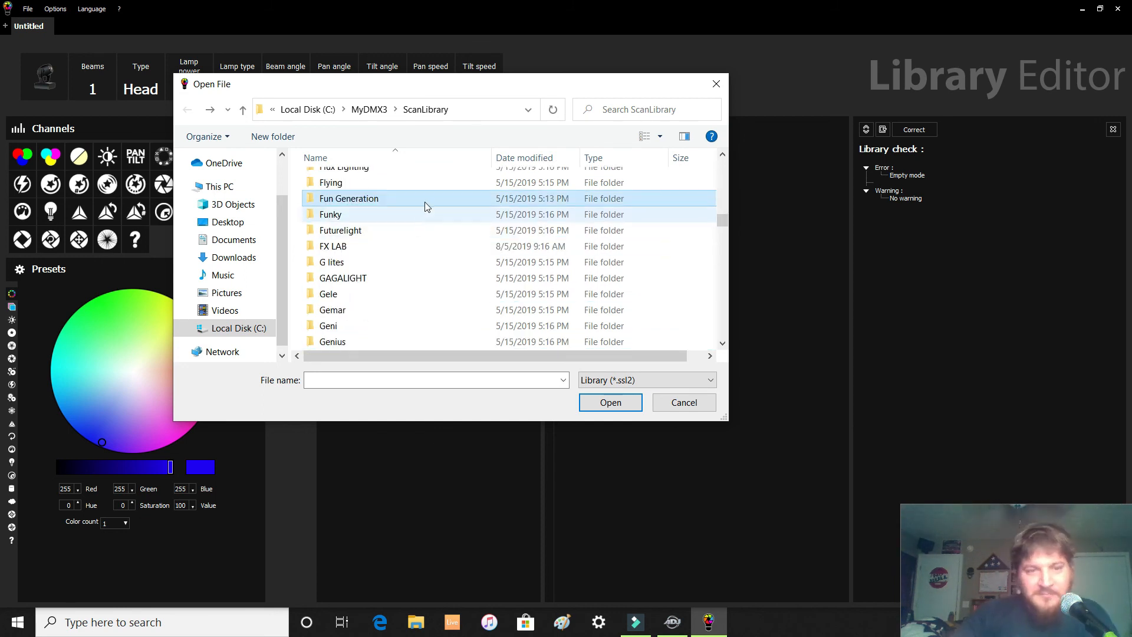
{"action": "scroll", "coordinate": [411, 247], "scroll_direction": "down", "scroll_amount": 1}
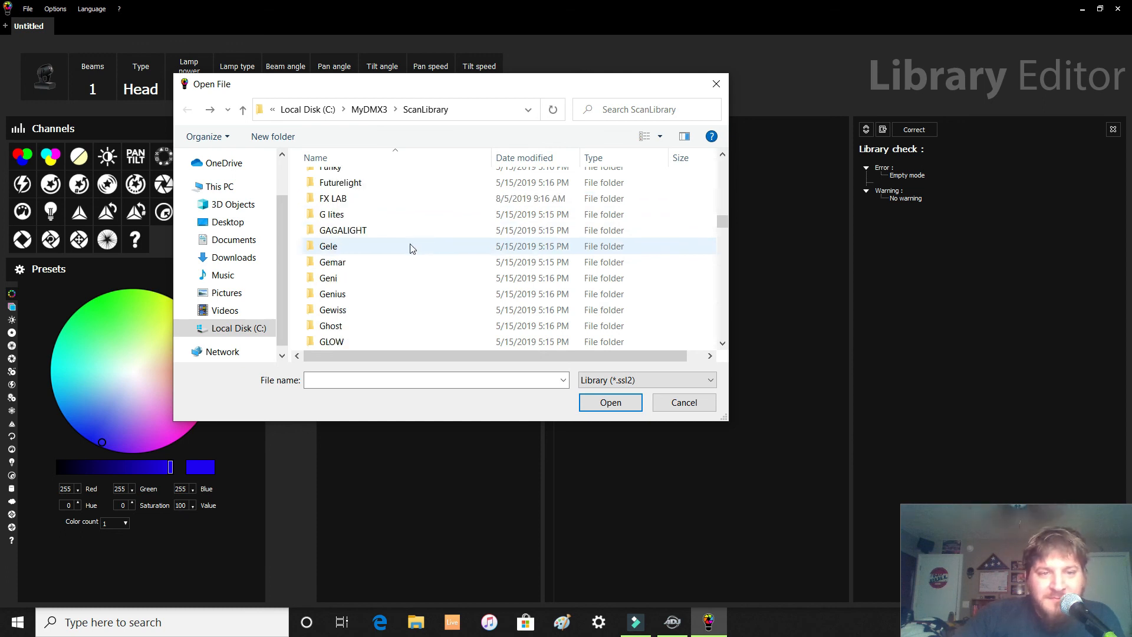
{"action": "scroll", "coordinate": [411, 247], "scroll_direction": "down", "scroll_amount": 4}
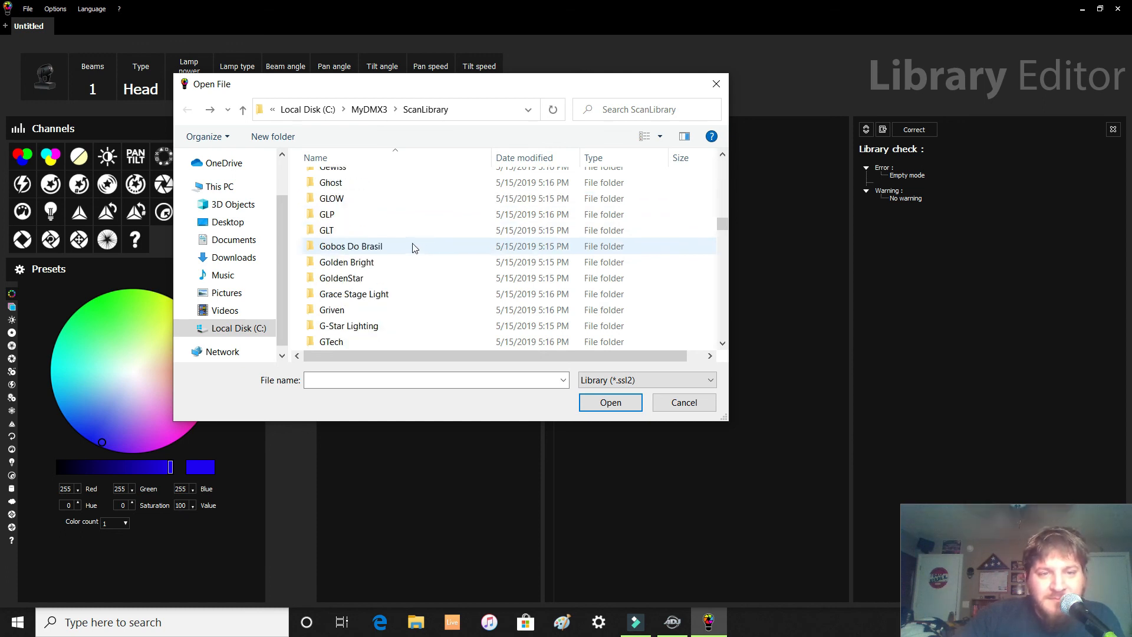
{"action": "scroll", "coordinate": [422, 246], "scroll_direction": "down", "scroll_amount": 8}
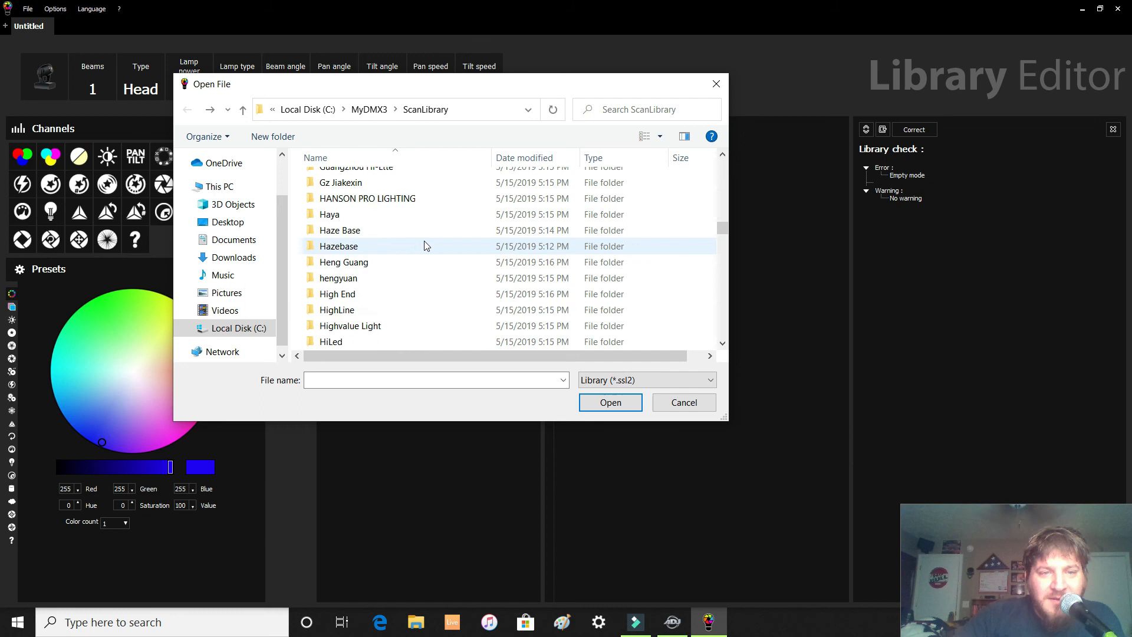
{"action": "scroll", "coordinate": [426, 246], "scroll_direction": "down", "scroll_amount": 3}
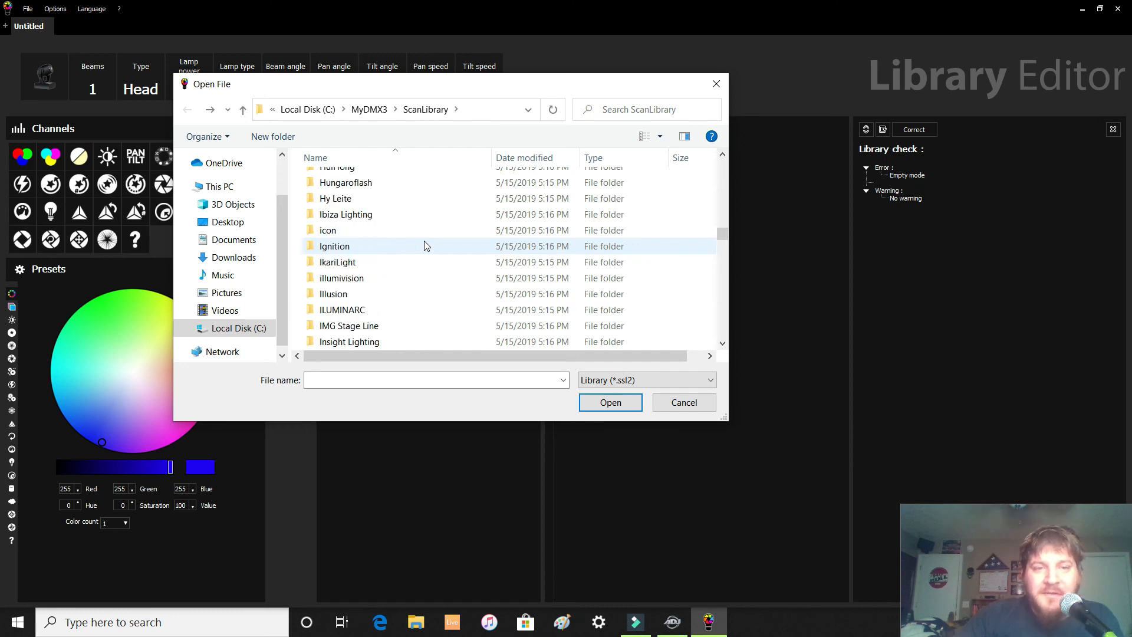
{"action": "scroll", "coordinate": [426, 246], "scroll_direction": "down", "scroll_amount": 4}
{"action": "scroll", "coordinate": [426, 246], "scroll_direction": "up", "scroll_amount": 1}
{"action": "scroll", "coordinate": [426, 246], "scroll_direction": "down", "scroll_amount": 1}
{"action": "scroll", "coordinate": [426, 245], "scroll_direction": "down", "scroll_amount": 3}
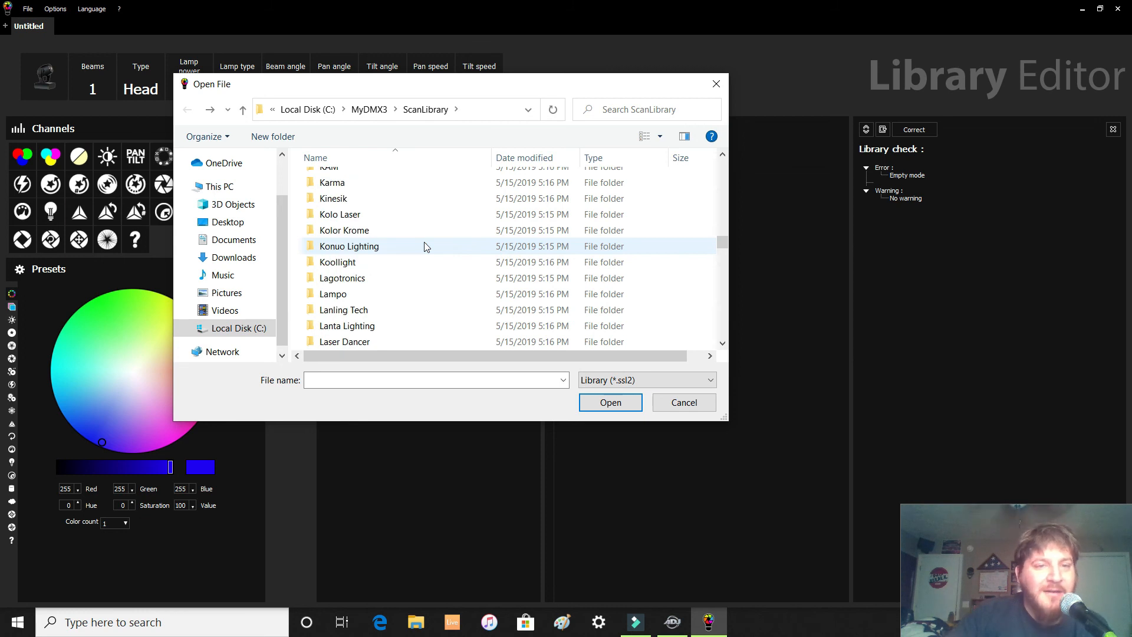
{"action": "scroll", "coordinate": [426, 246], "scroll_direction": "down", "scroll_amount": 20}
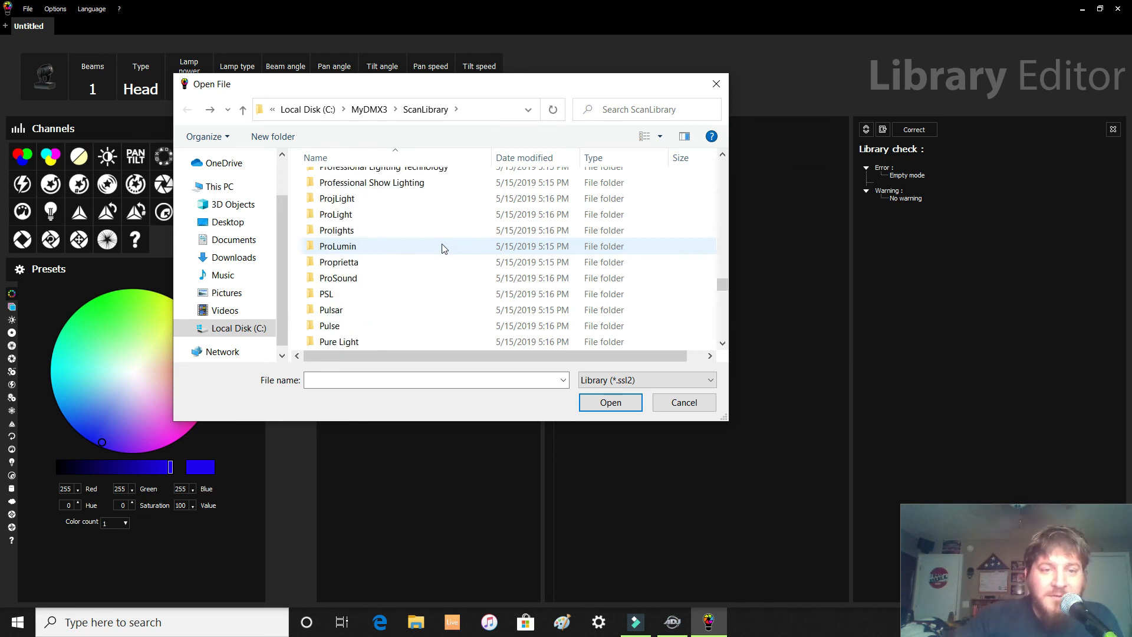
{"action": "scroll", "coordinate": [444, 249], "scroll_direction": "down", "scroll_amount": 1}
{"action": "scroll", "coordinate": [444, 248], "scroll_direction": "down", "scroll_amount": 10}
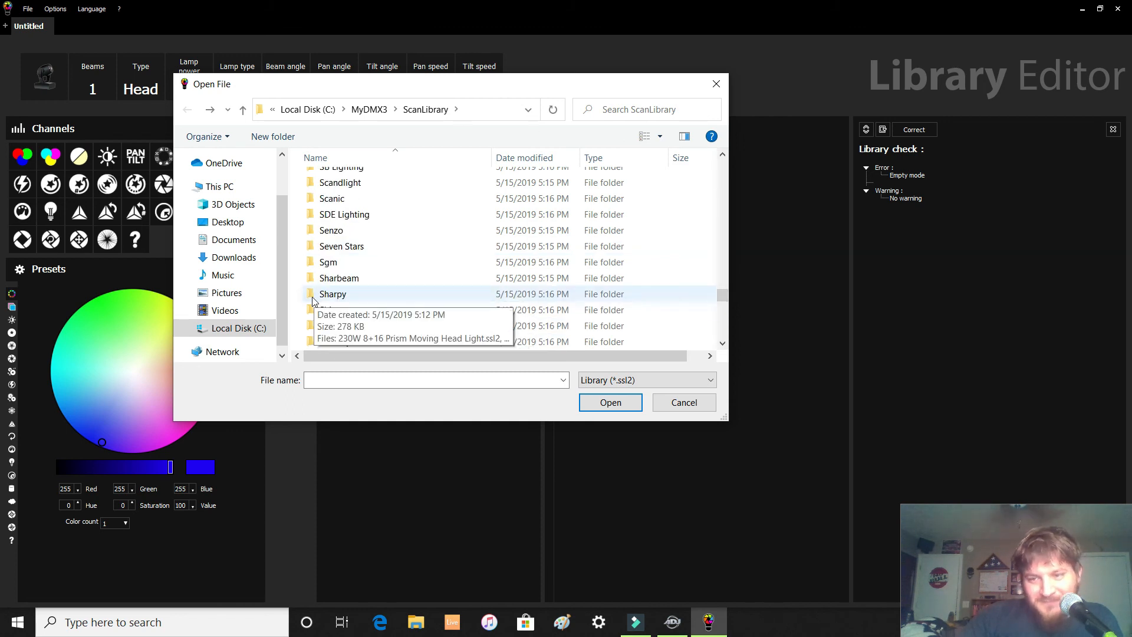
{"action": "double_click", "coordinate": [314, 294]}
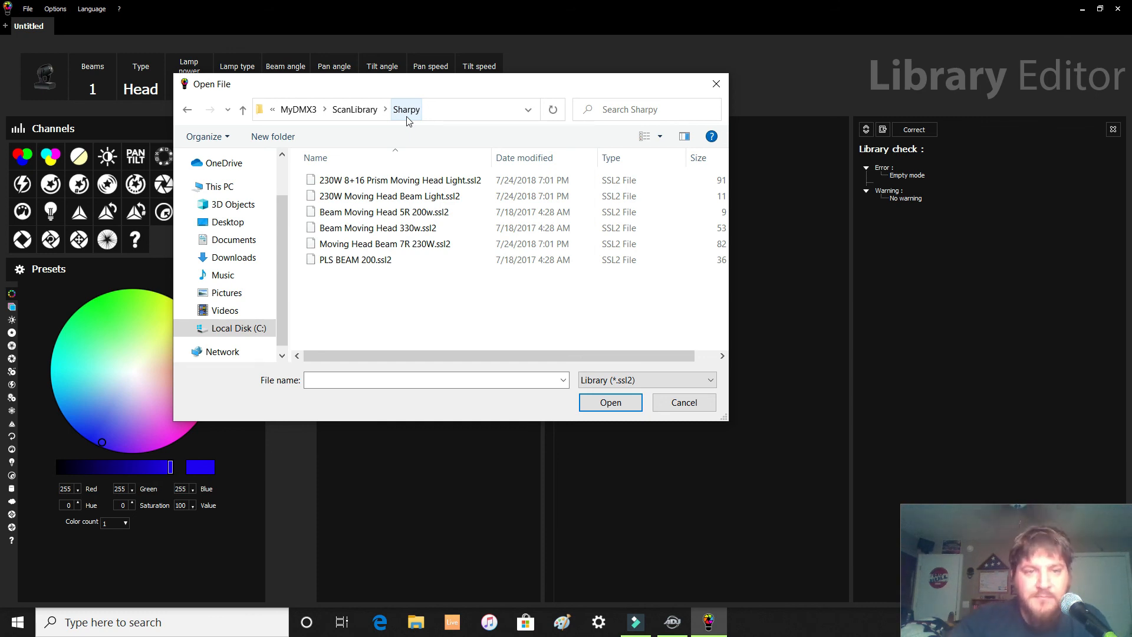
{"action": "left_click", "coordinate": [460, 213]}
{"action": "left_click", "coordinate": [613, 402]}
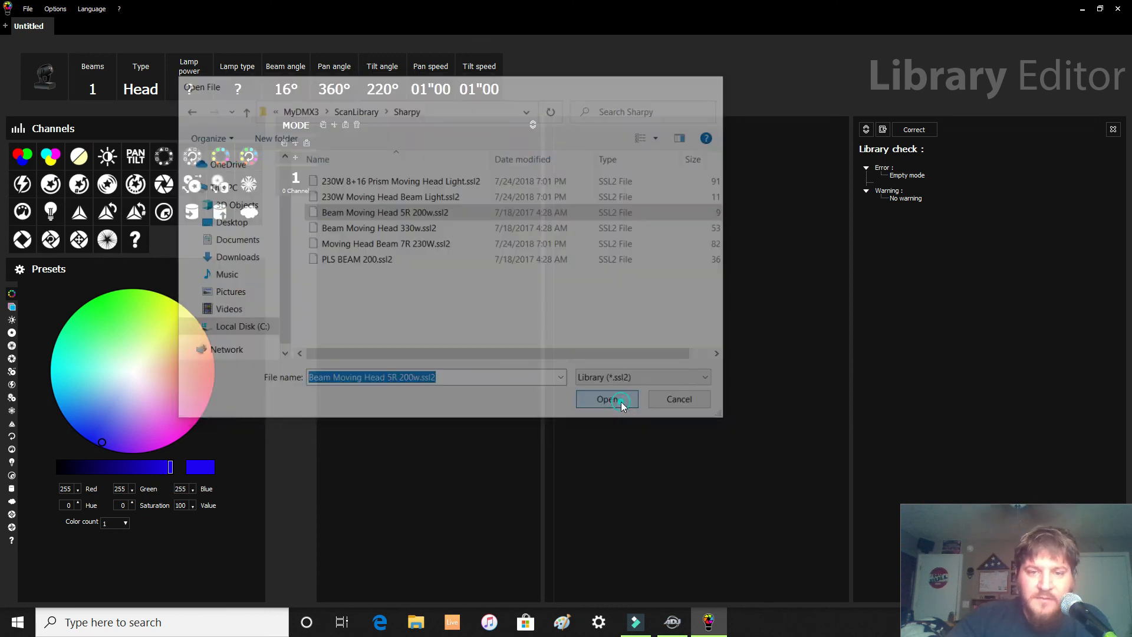
- Select the Color Wheel channel and look through all the preset icons available for it
{"action": "left_click", "coordinate": [421, 345]}
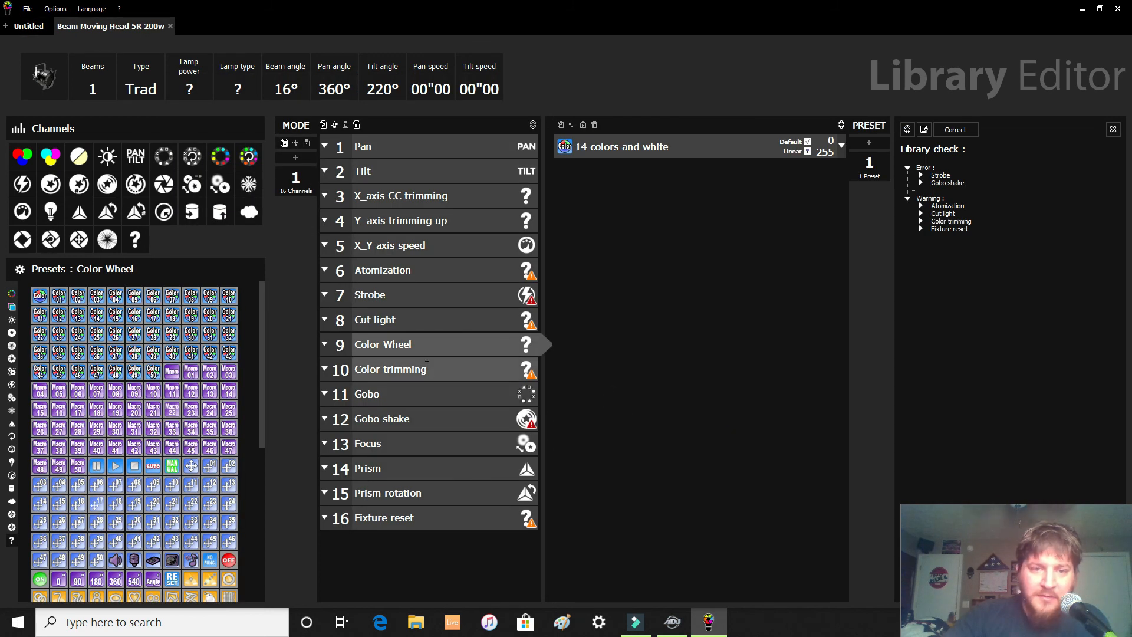
{"action": "left_click", "coordinate": [427, 367]}
{"action": "left_click", "coordinate": [427, 352]}
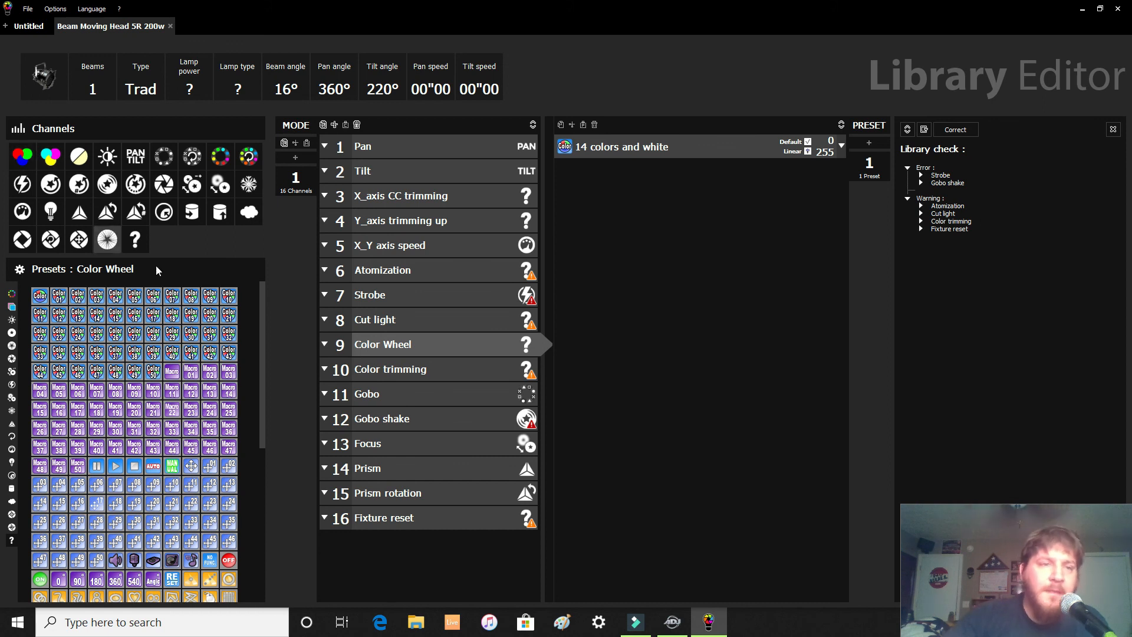
{"action": "left_click_drag", "start_coordinate": [262, 319], "coordinate": [259, 488]}
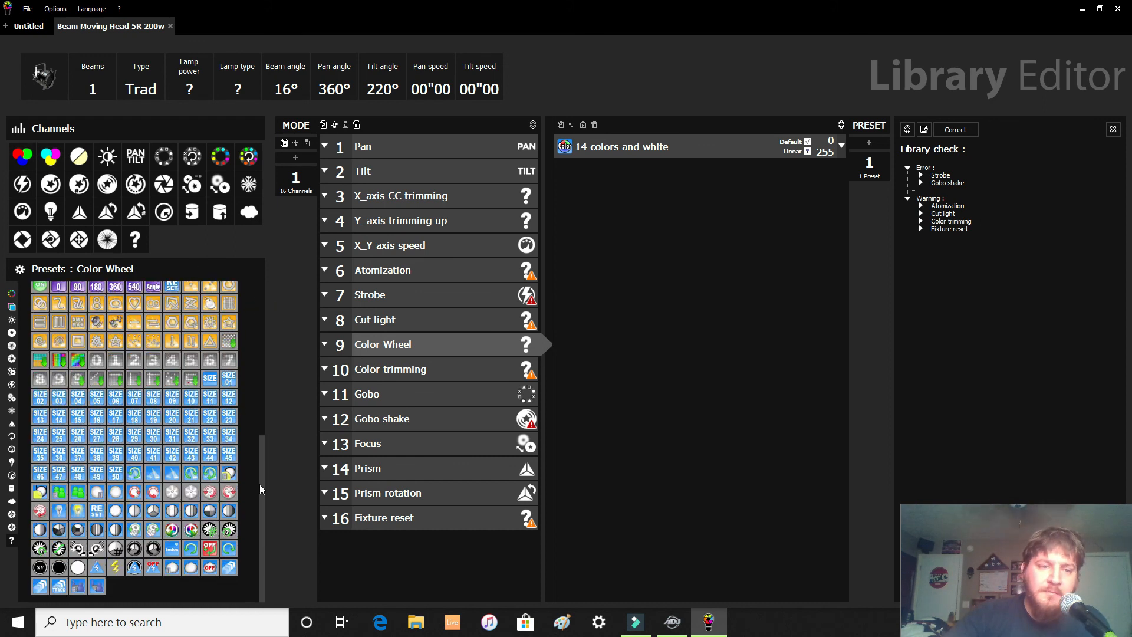
{"action": "left_click_drag", "start_coordinate": [257, 446], "coordinate": [257, 279]}
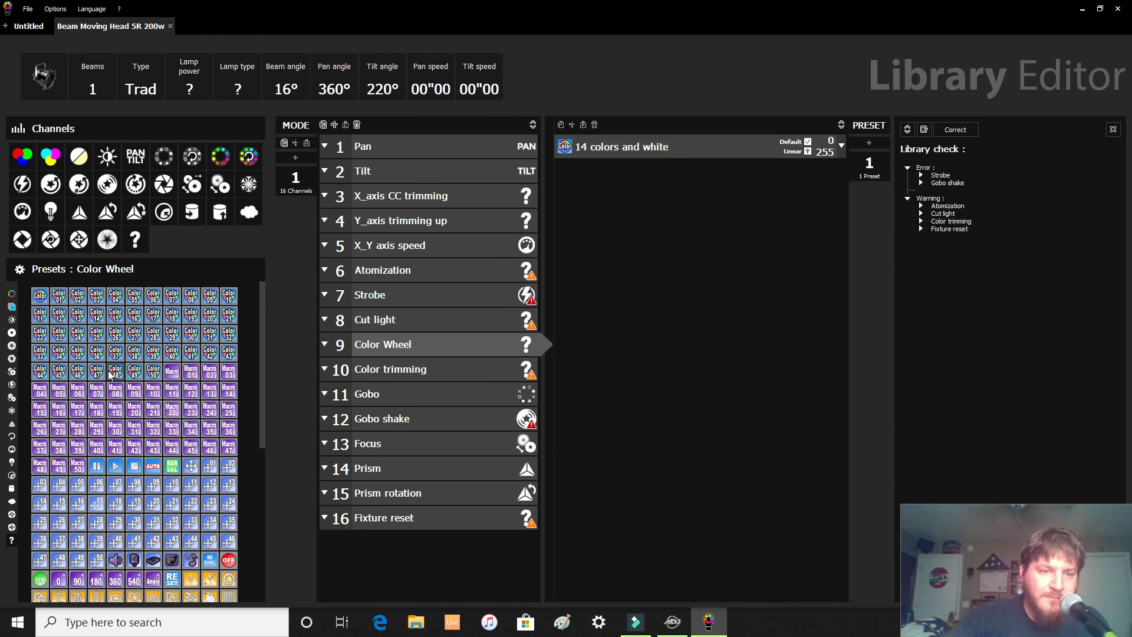
- Add an off-white color preset (RGB 255, 237, 229) and a blue color preset to the Color Wheel channel
{"action": "left_click", "coordinate": [11, 293]}
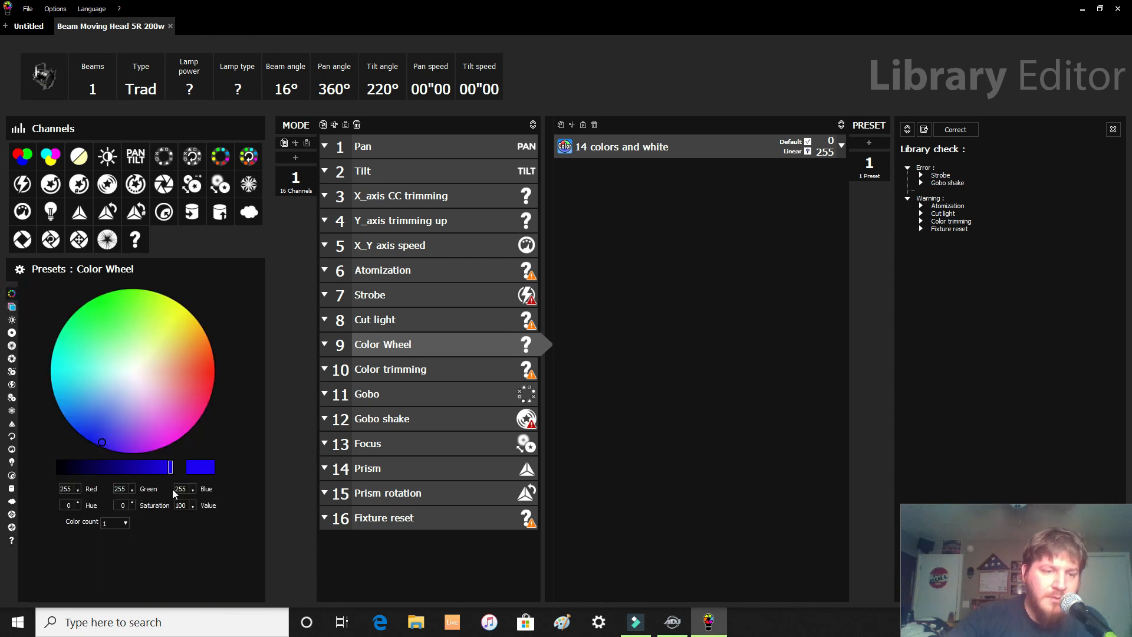
{"action": "left_click_drag", "start_coordinate": [131, 377], "coordinate": [140, 368]}
{"action": "left_click", "coordinate": [201, 470]}
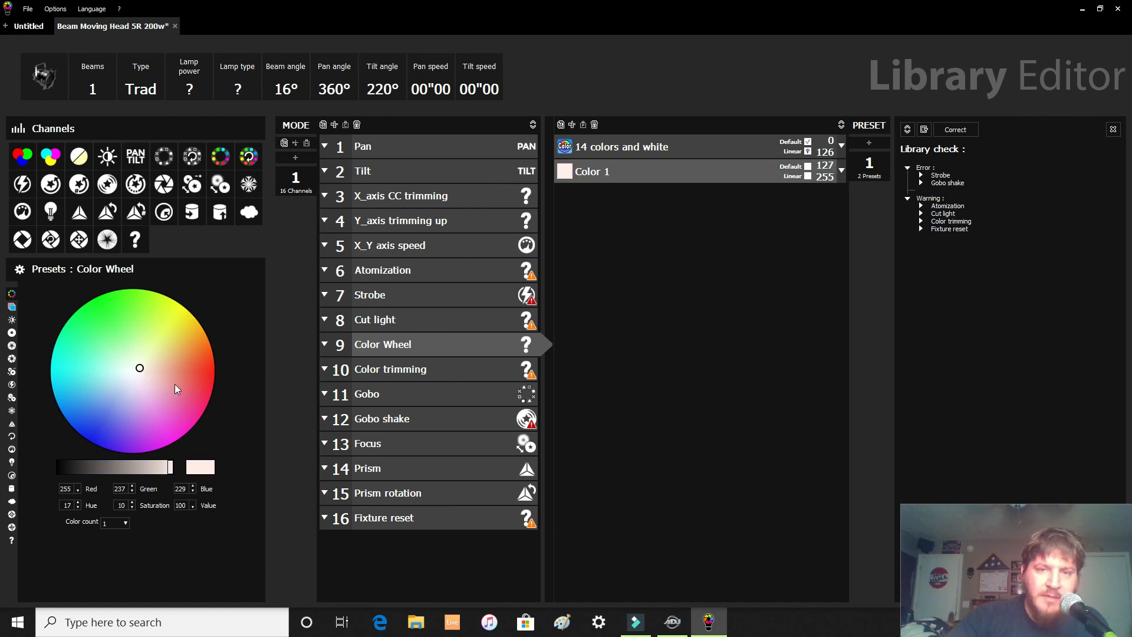
{"action": "left_click", "coordinate": [93, 438]}
{"action": "left_click", "coordinate": [201, 467]}
- Add a red color preset (RGB 255, 0, 29) and a green one (RGB 72, 255, 0) to the Color Wheel channel
{"action": "left_click", "coordinate": [210, 379]}
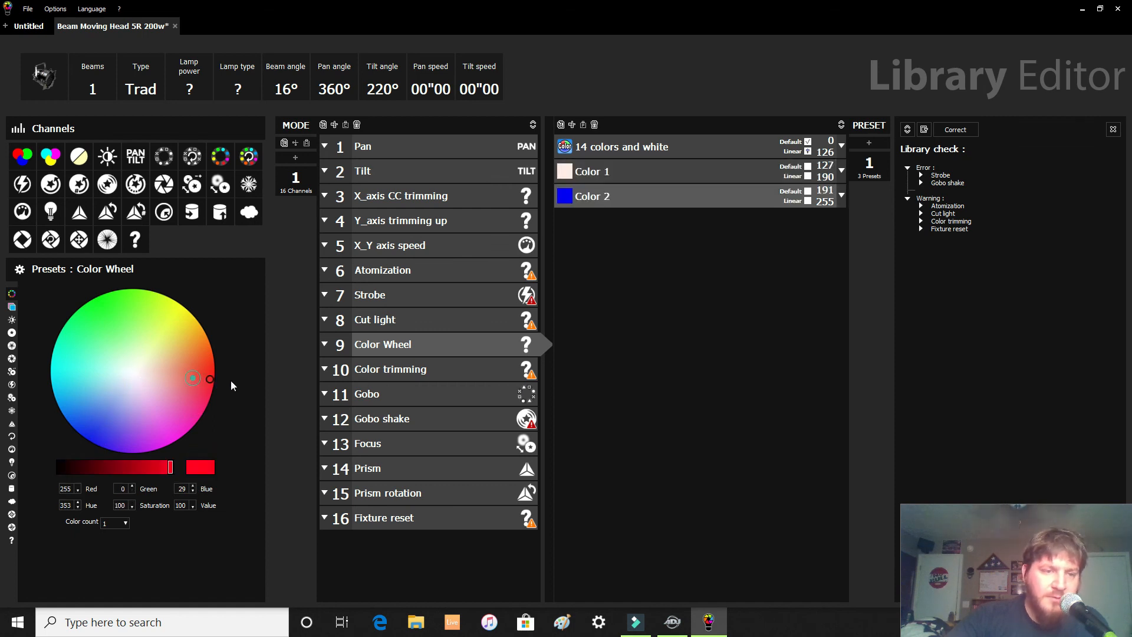
{"action": "left_click", "coordinate": [212, 468]}
{"action": "left_click", "coordinate": [115, 295]}
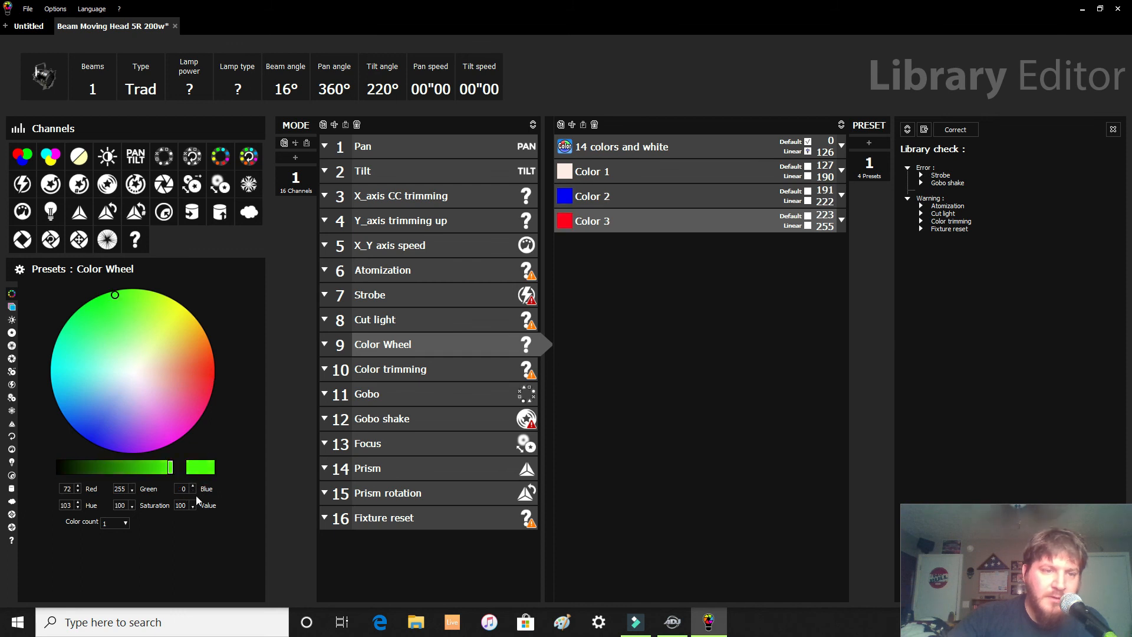
{"action": "left_click", "coordinate": [196, 472]}
- Reorder the Color Wheel presets, moving Color 2 below Color 4 and "14 colors and white" to the end of the list
{"action": "left_click", "coordinate": [628, 219]}
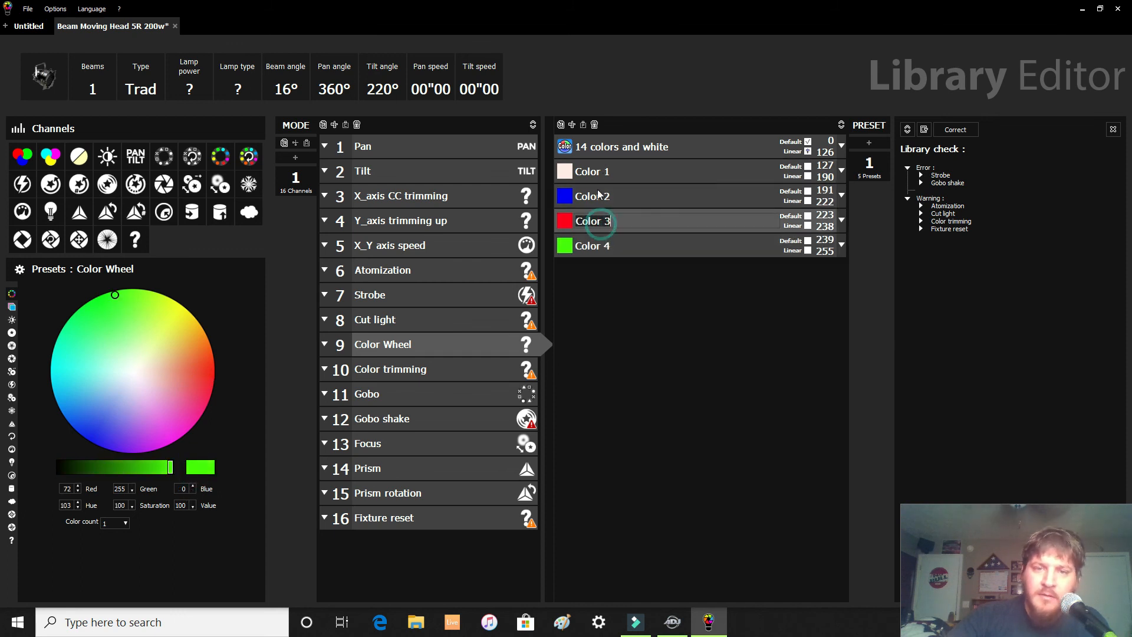
{"action": "left_click_drag", "start_coordinate": [629, 200], "coordinate": [628, 248]}
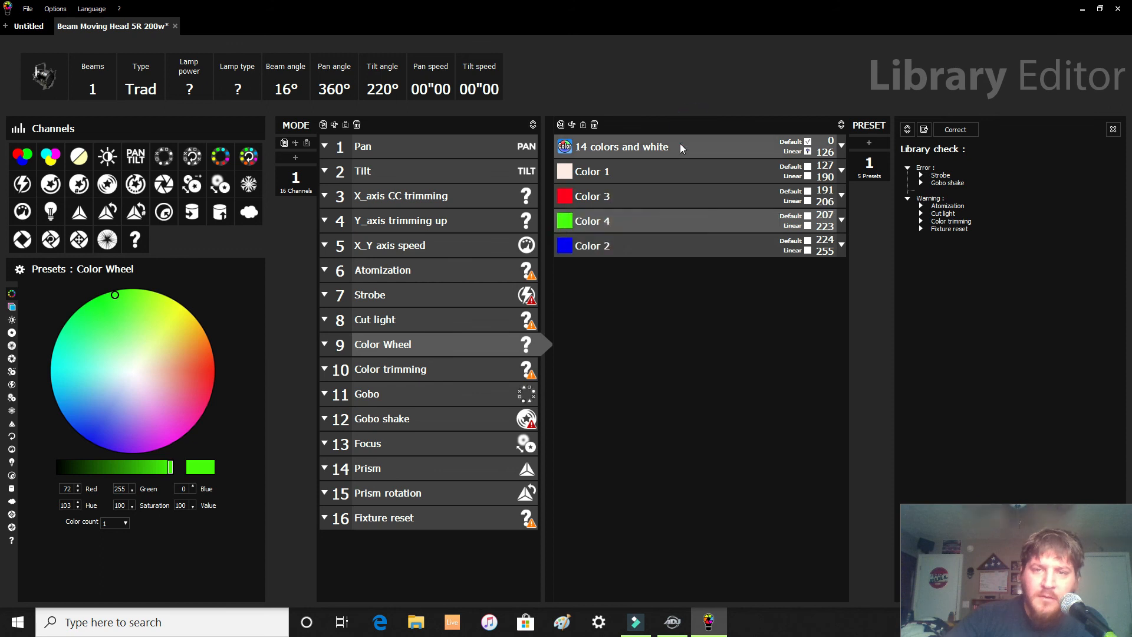
{"action": "left_click_drag", "start_coordinate": [697, 150], "coordinate": [717, 286]}
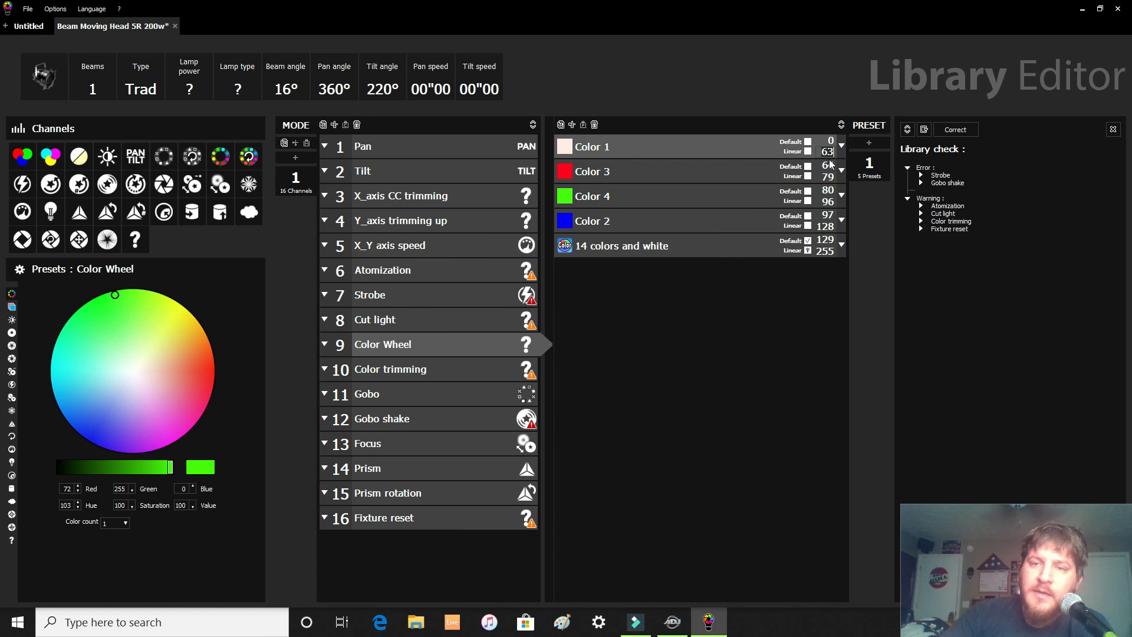
- Set the end of Color 1's DMX range to 50 and try to set the end of Color 3's range to 10
{"action": "type", "text": "50"}
{"action": "key", "text": "Tab"}
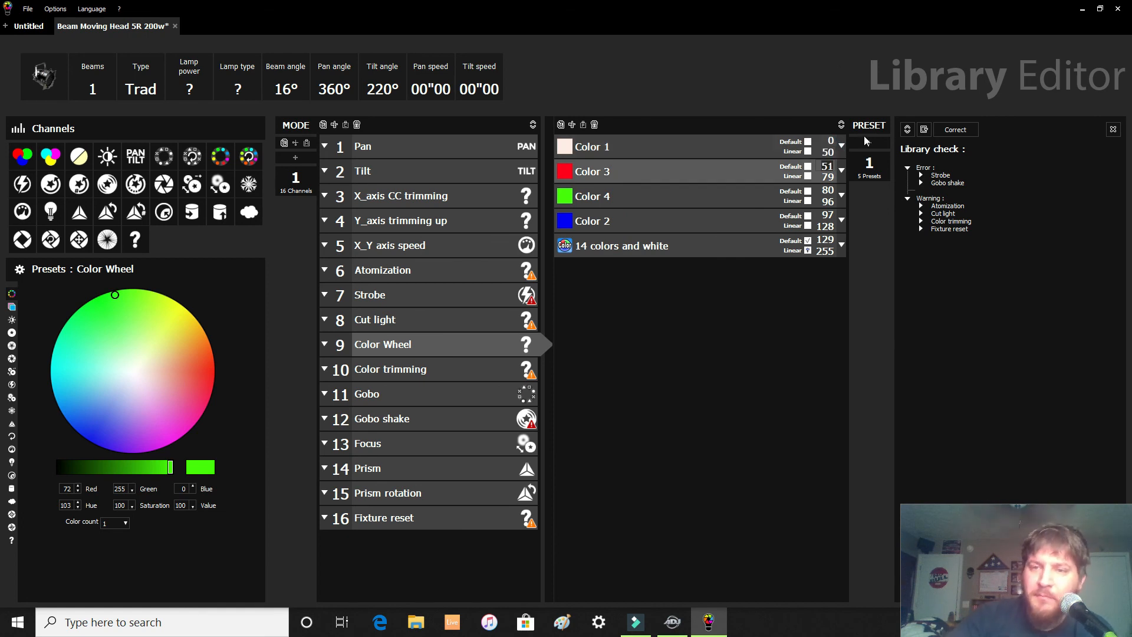
{"action": "left_click", "coordinate": [828, 183]}
{"action": "type", "text": "10"}
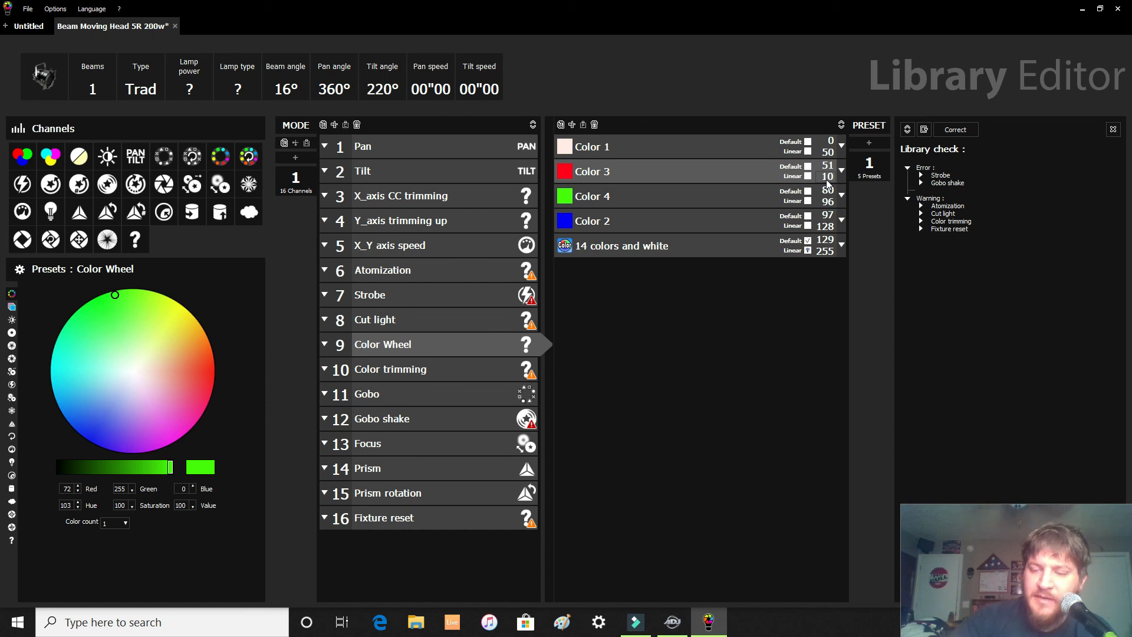
{"action": "left_click", "coordinate": [833, 283]}
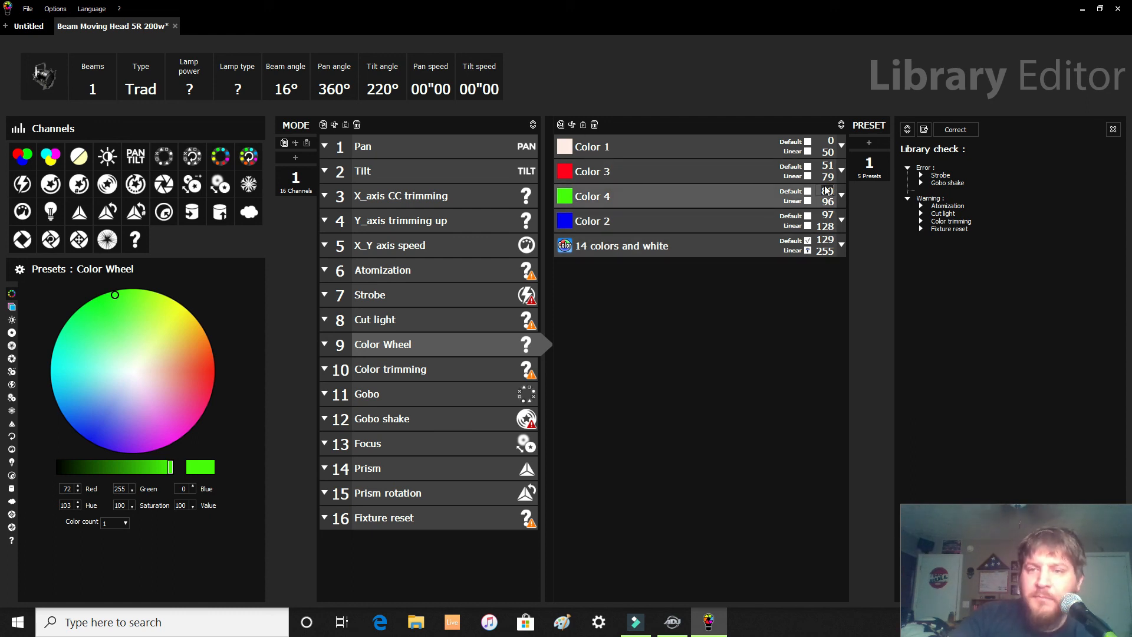
- Set the DMX range starts to 201 for "14 colors and white", 151 for Color 2 and 100 for Color 4
{"action": "double_click", "coordinate": [828, 237]}
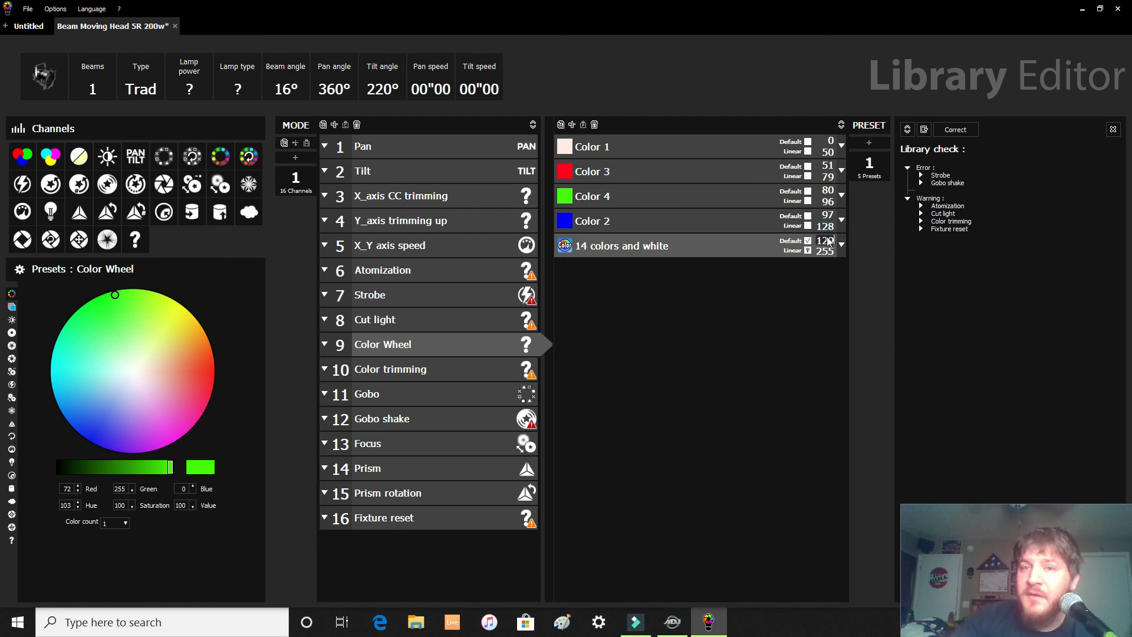
{"action": "type", "text": "201"}
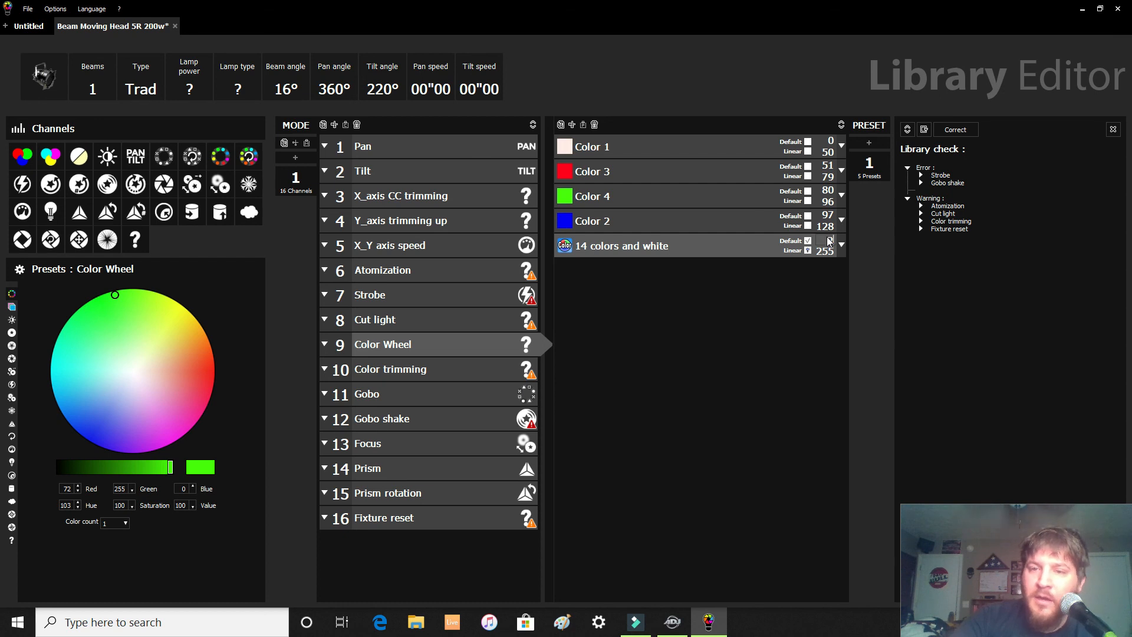
{"action": "key", "text": "Return"}
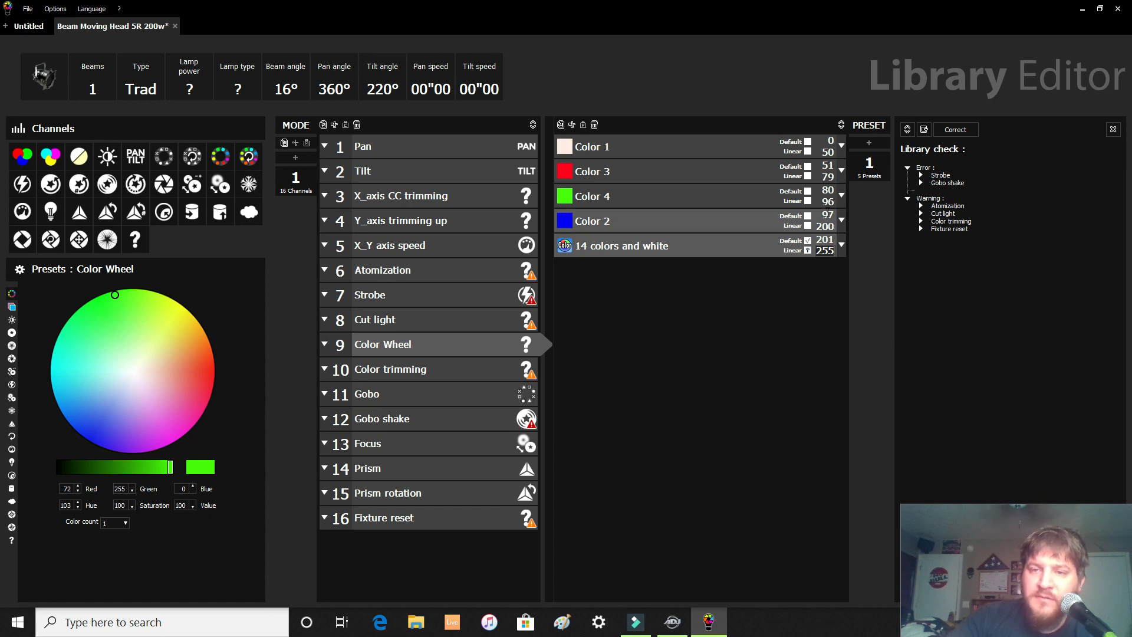
{"action": "left_click", "coordinate": [827, 215]}
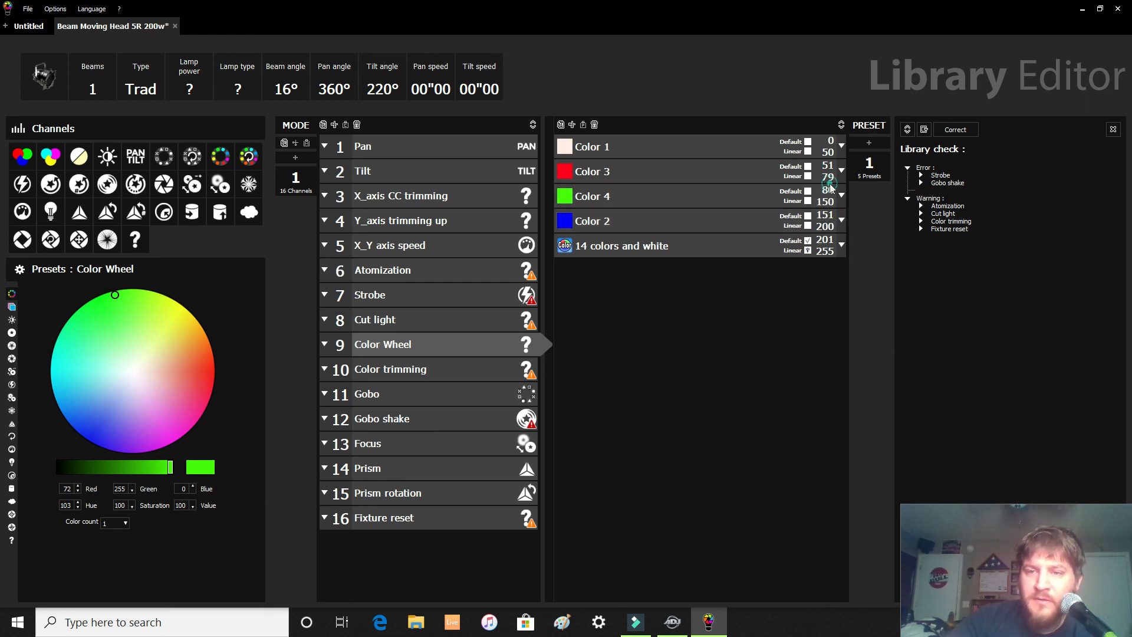
{"action": "left_click", "coordinate": [830, 190]}
{"action": "type", "text": "100"}
{"action": "key", "text": "Tab"}
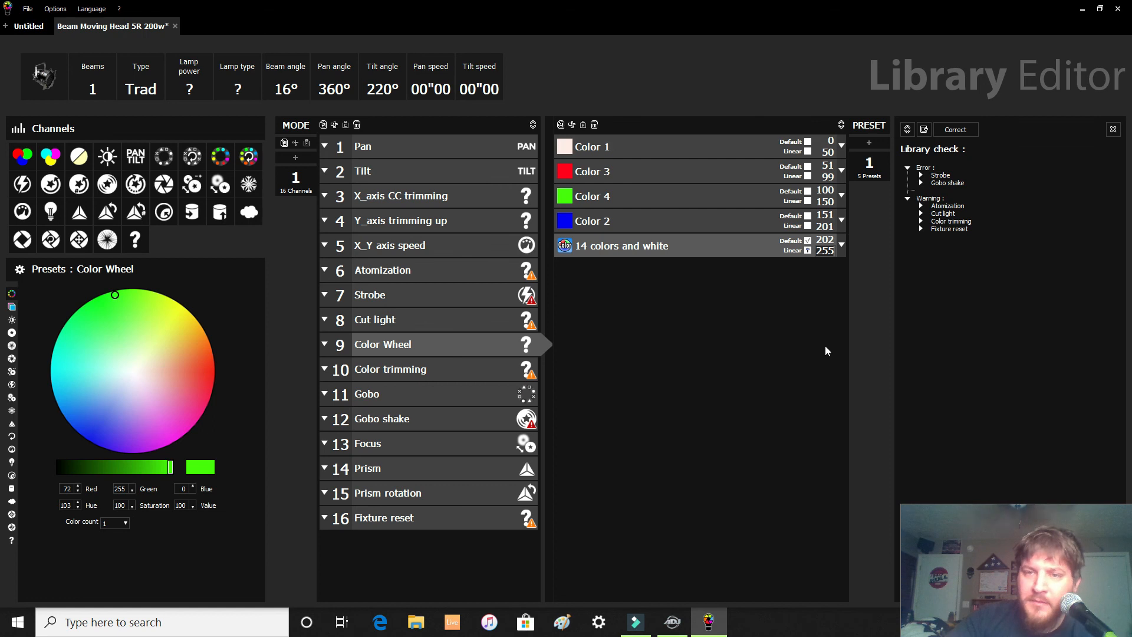
- Make Color 1 the default Color Wheel preset and change "14 colors and white" to the Color rotright preset type
{"action": "left_click", "coordinate": [807, 142]}
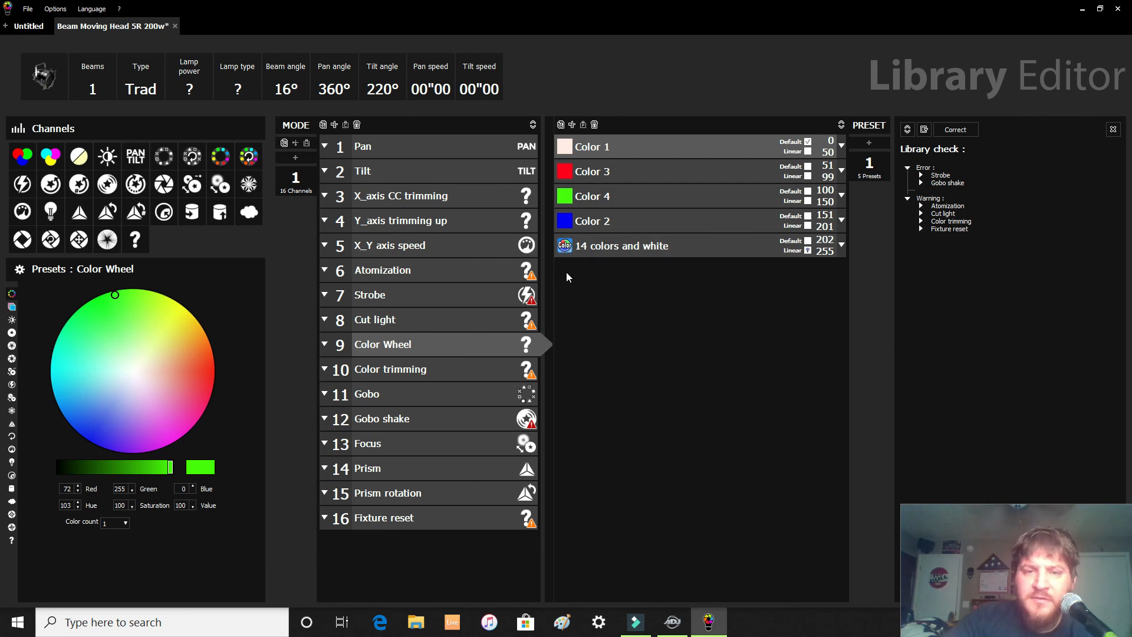
{"action": "double_click", "coordinate": [567, 248]}
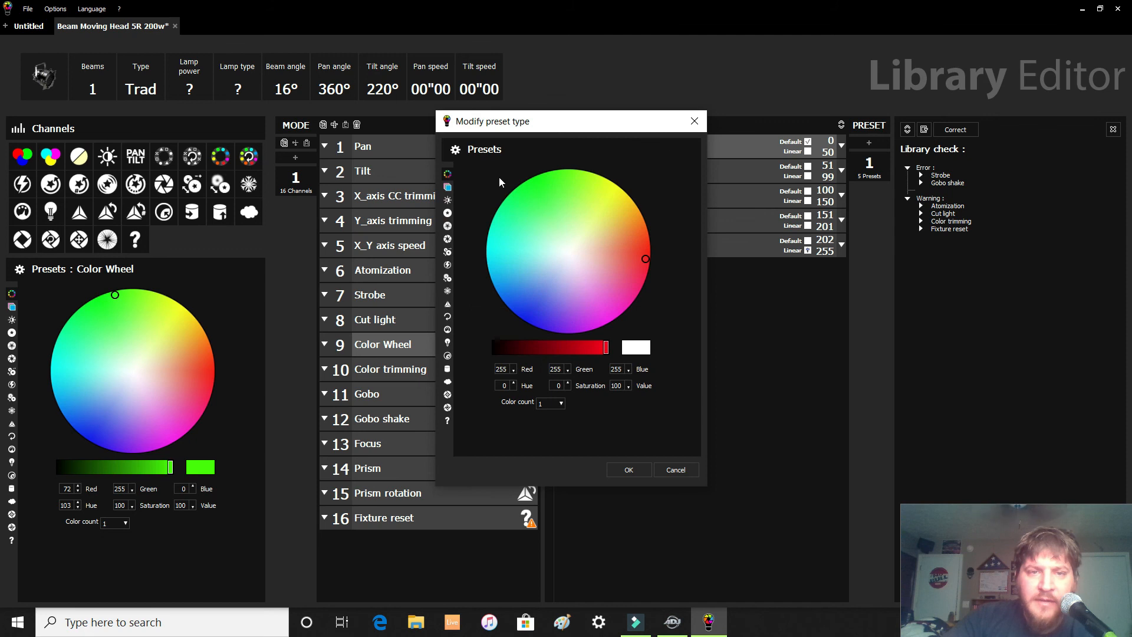
{"action": "left_click", "coordinate": [447, 419]}
{"action": "scroll", "coordinate": [571, 309], "scroll_direction": "down", "scroll_amount": 3}
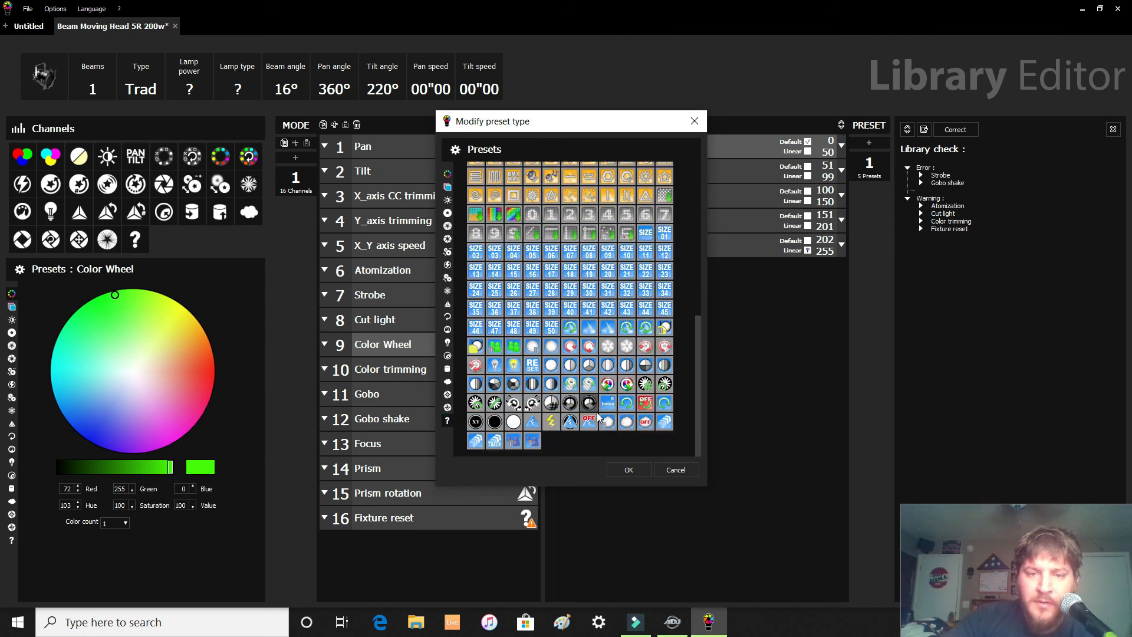
{"action": "left_click", "coordinate": [627, 384]}
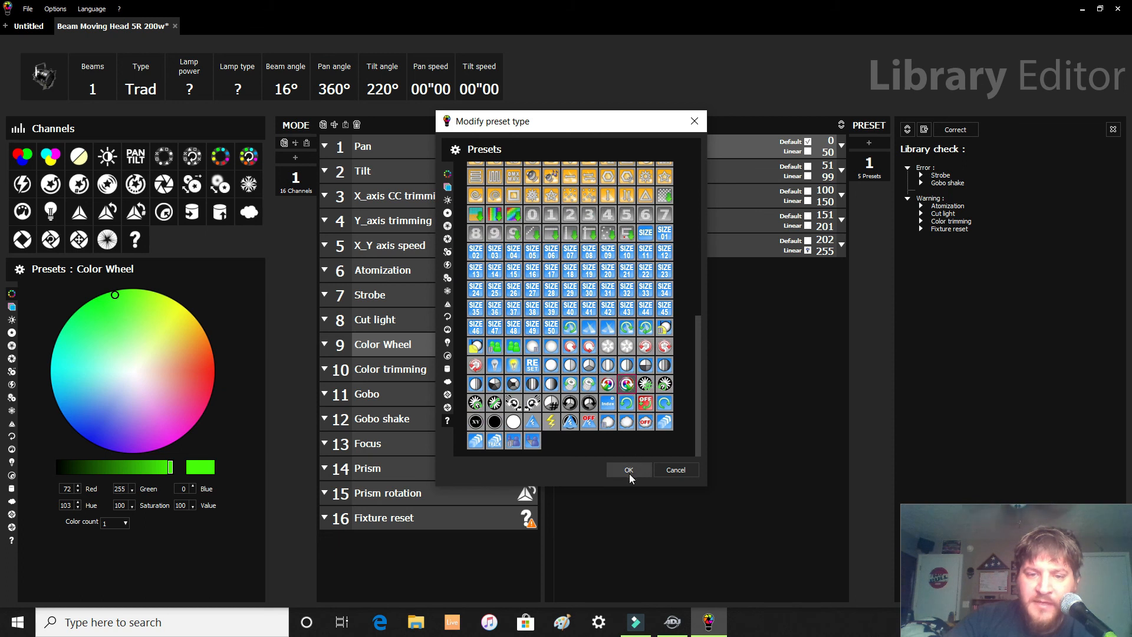
{"action": "left_click", "coordinate": [629, 470]}
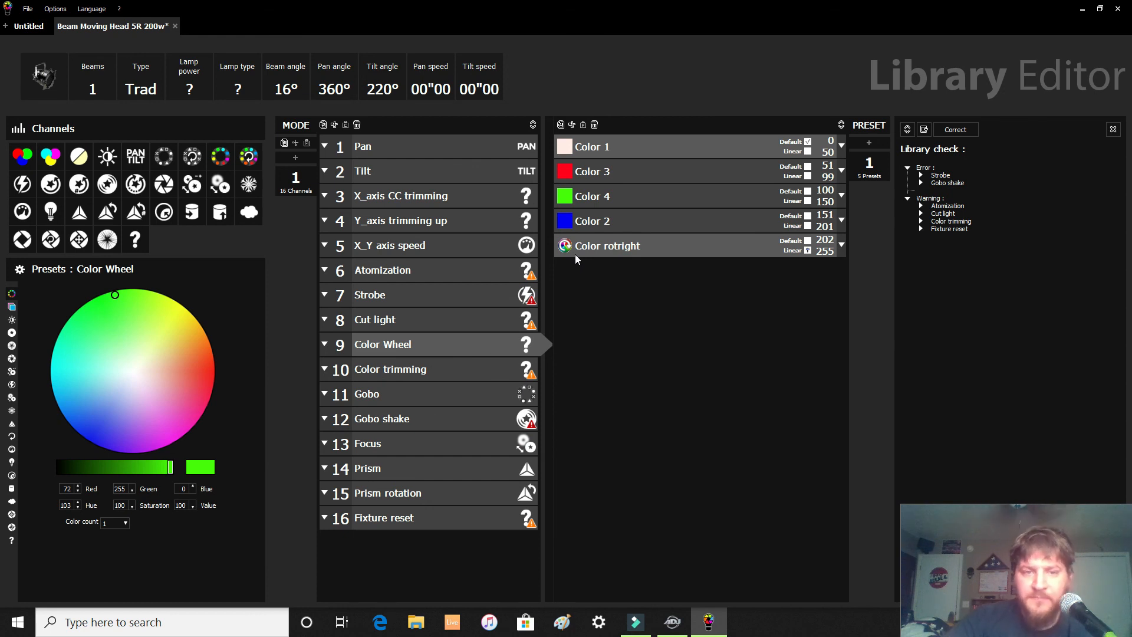
- Add Shutter closed and Shutter open presets above Strobe in the Strobe channel, ending Shutter closed's range at 10
{"action": "left_click", "coordinate": [463, 292]}
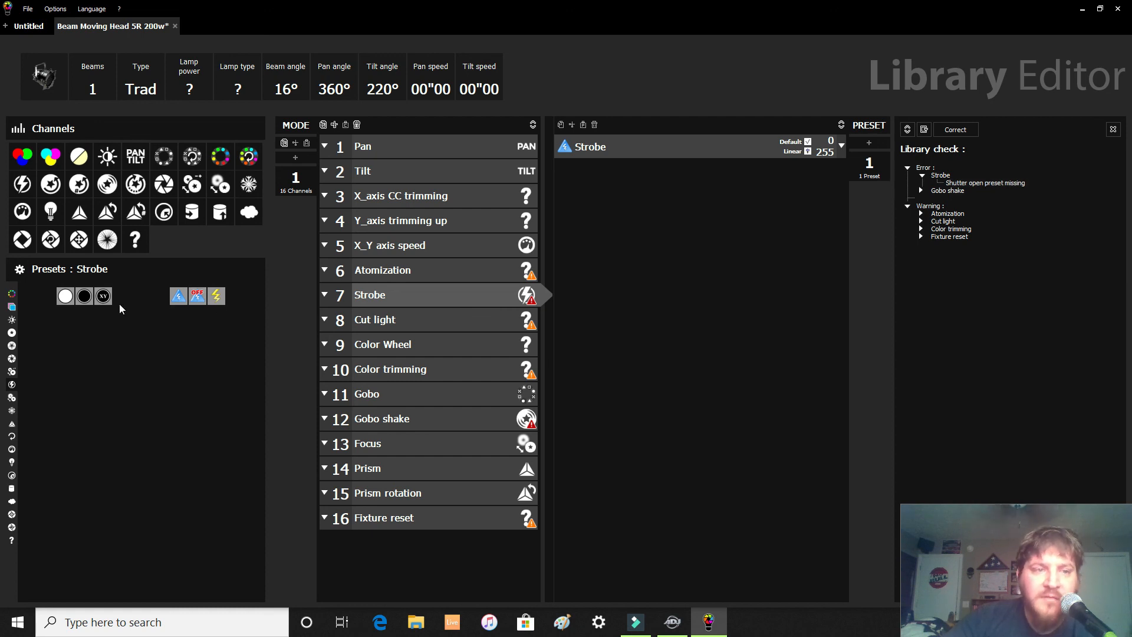
{"action": "left_click", "coordinate": [85, 296]}
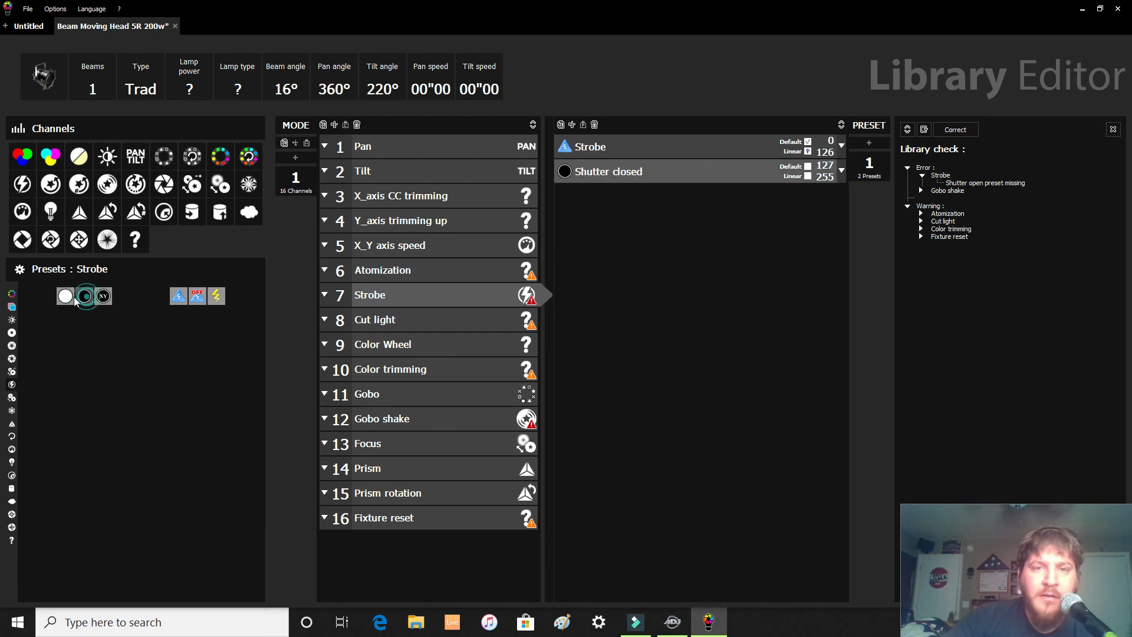
{"action": "left_click", "coordinate": [65, 296]}
{"action": "left_click", "coordinate": [826, 152]}
{"action": "type", "text": "0"}
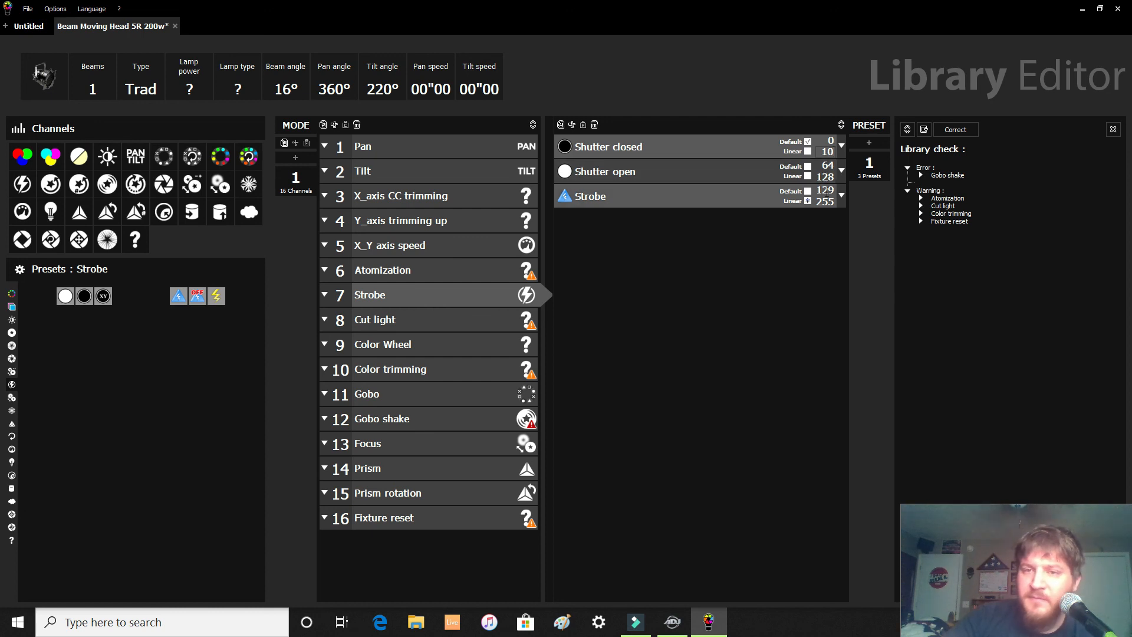
- Set Shutter open's range to 11–20 and Strobe's start to 21, and make Shutter open the default preset
{"action": "left_click", "coordinate": [828, 166]}
{"action": "type", "text": "11"}
{"action": "left_click", "coordinate": [828, 176]}
{"action": "type", "text": "20"}
{"action": "left_click", "coordinate": [827, 191]}
{"action": "type", "text": "21"}
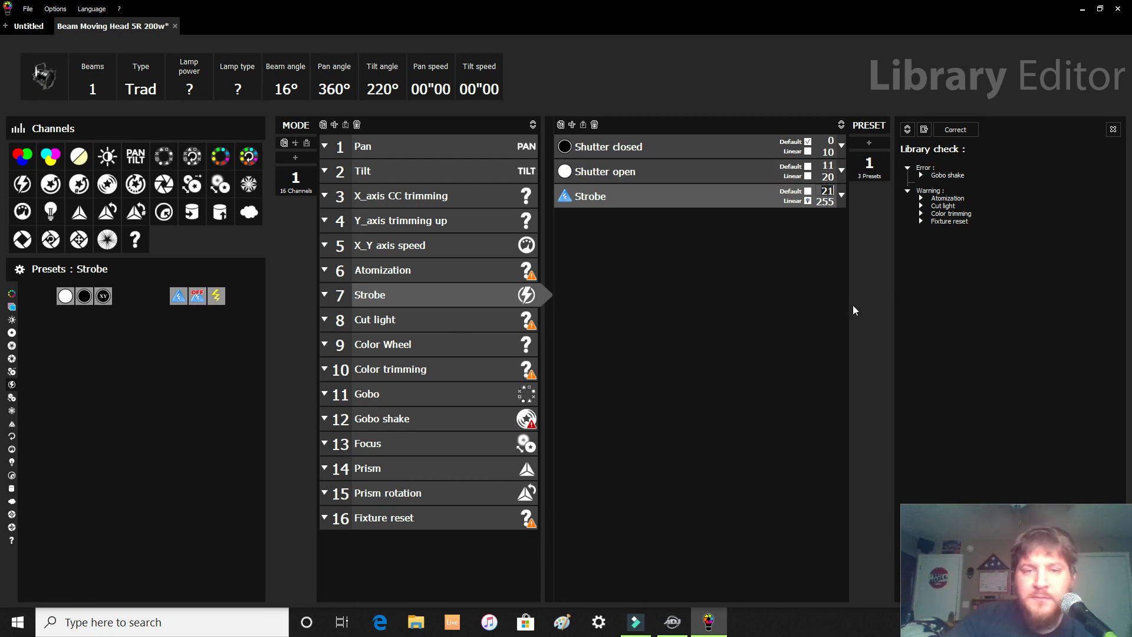
{"action": "left_click", "coordinate": [807, 166]}
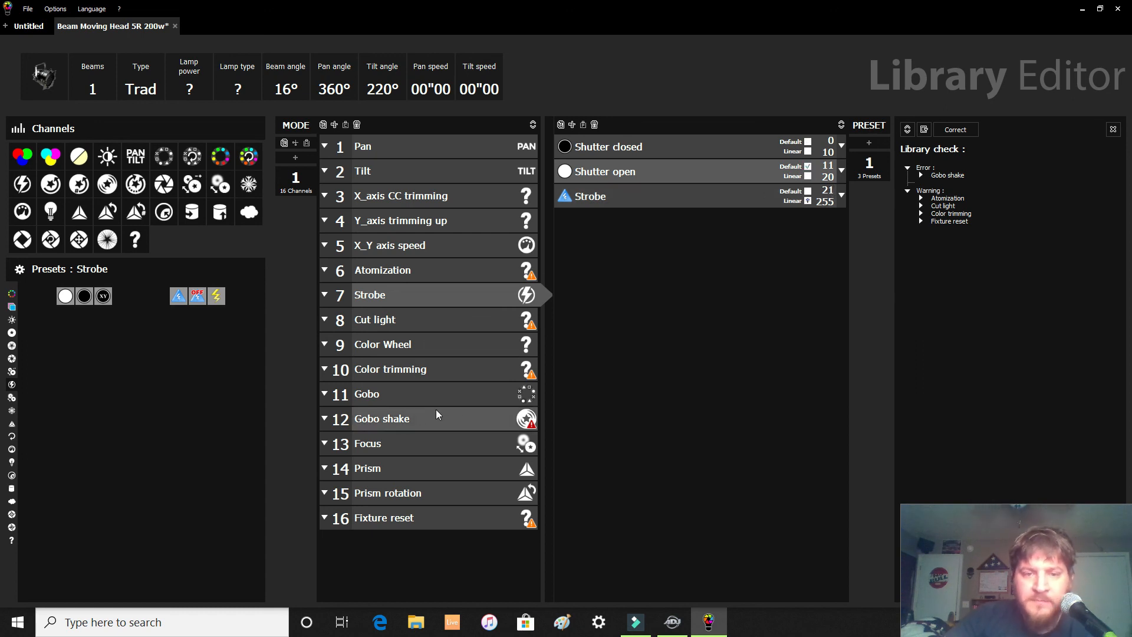
- Add an Open gobo preset at the top of the Gobo channel and delete the Gobo01 preset
{"action": "left_click", "coordinate": [949, 176]}
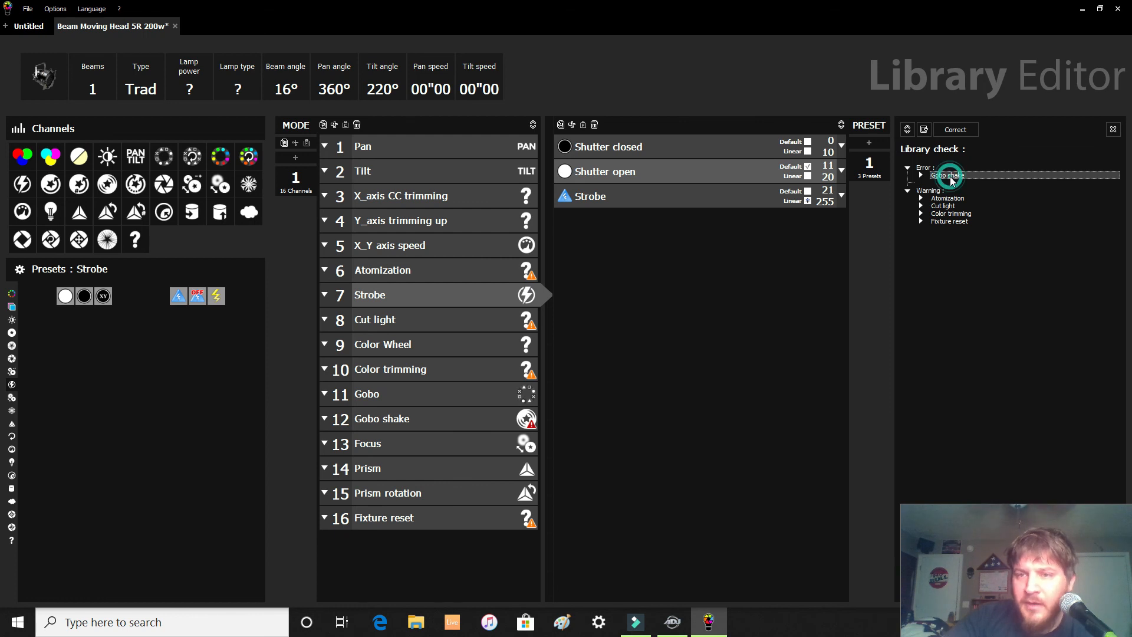
{"action": "left_click", "coordinate": [460, 424]}
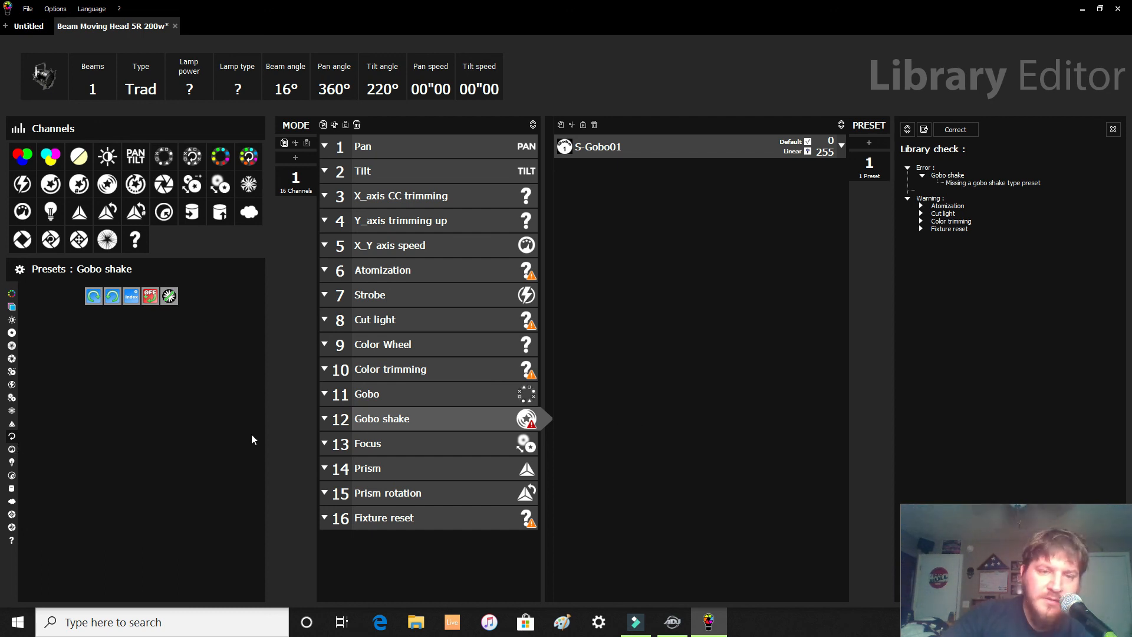
{"action": "left_click", "coordinate": [475, 394]}
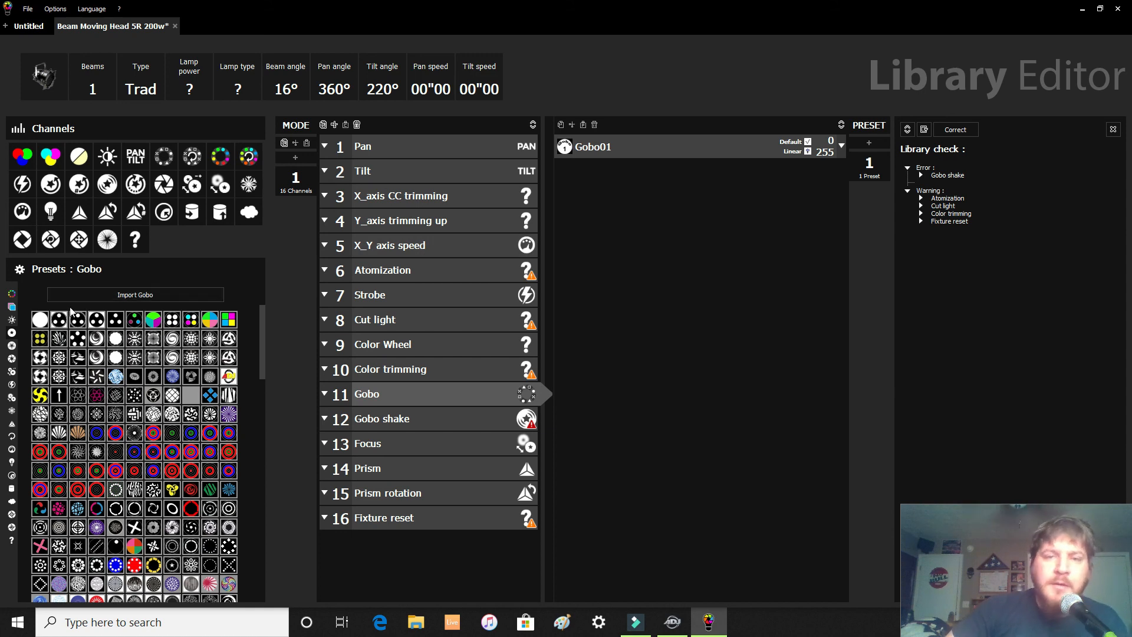
{"action": "double_click", "coordinate": [38, 318]}
{"action": "left_click_drag", "start_coordinate": [610, 172], "coordinate": [610, 147]}
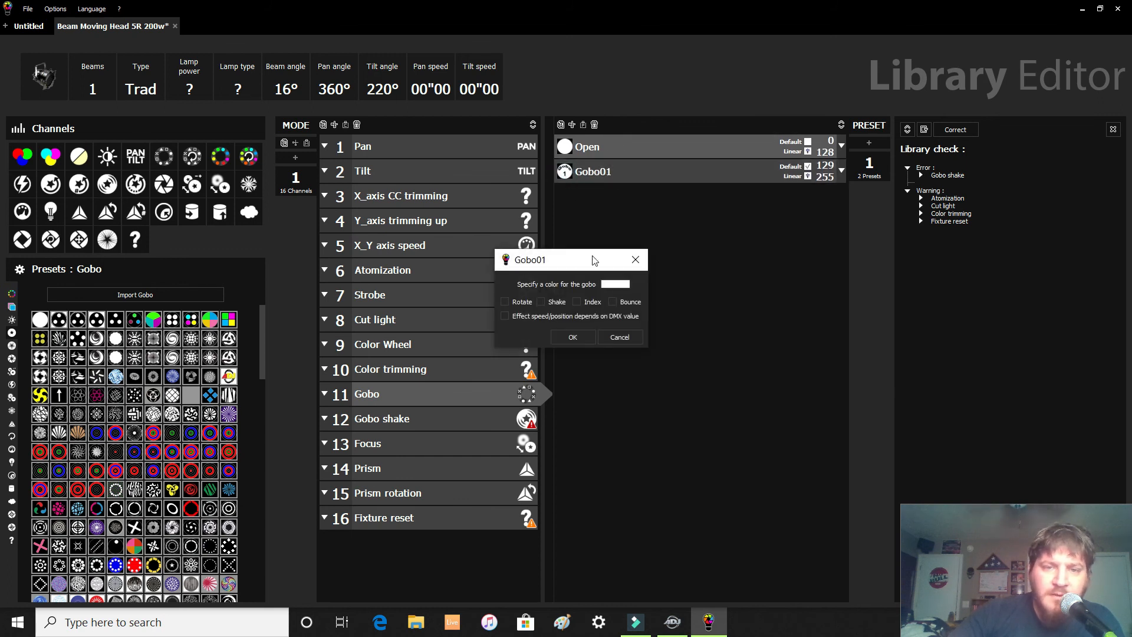
{"action": "left_click", "coordinate": [617, 334]}
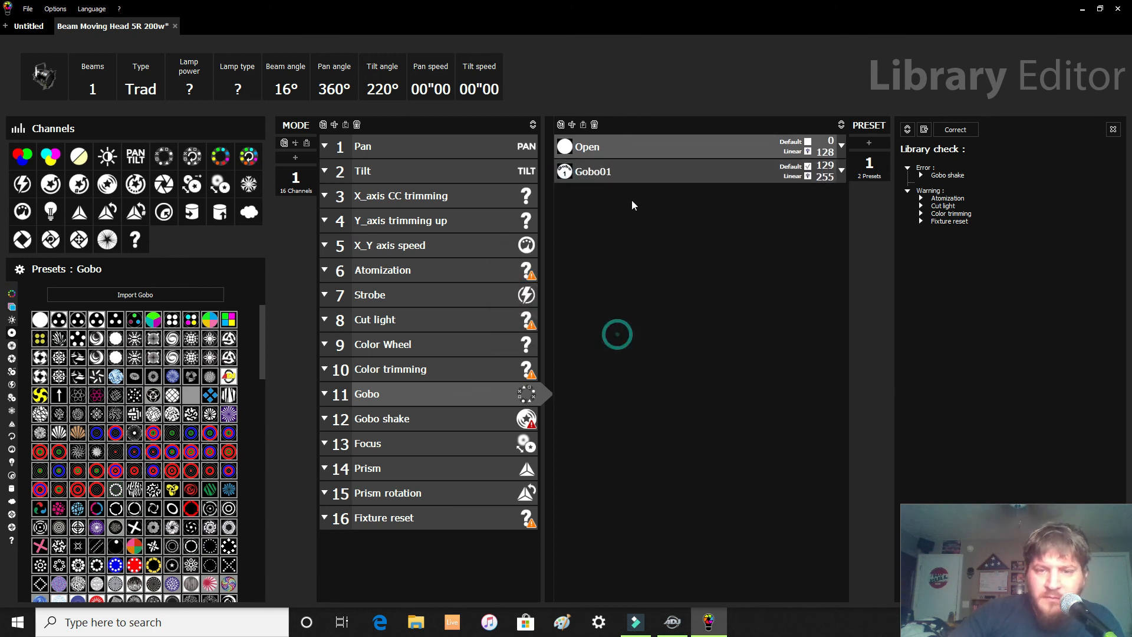
{"action": "right_click", "coordinate": [639, 169]}
{"action": "left_click", "coordinate": [666, 175]}
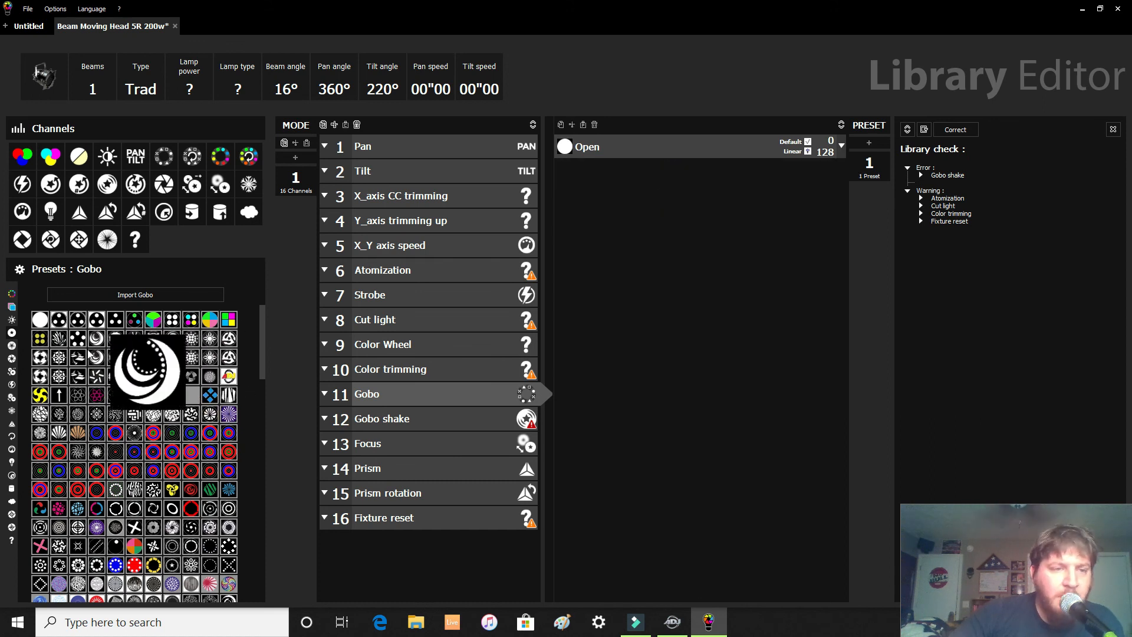
- Browse the gobo library and try adding the BreakUpRectangles gobo to the Gobo channel
{"action": "scroll", "coordinate": [141, 404], "scroll_direction": "down", "scroll_amount": 1}
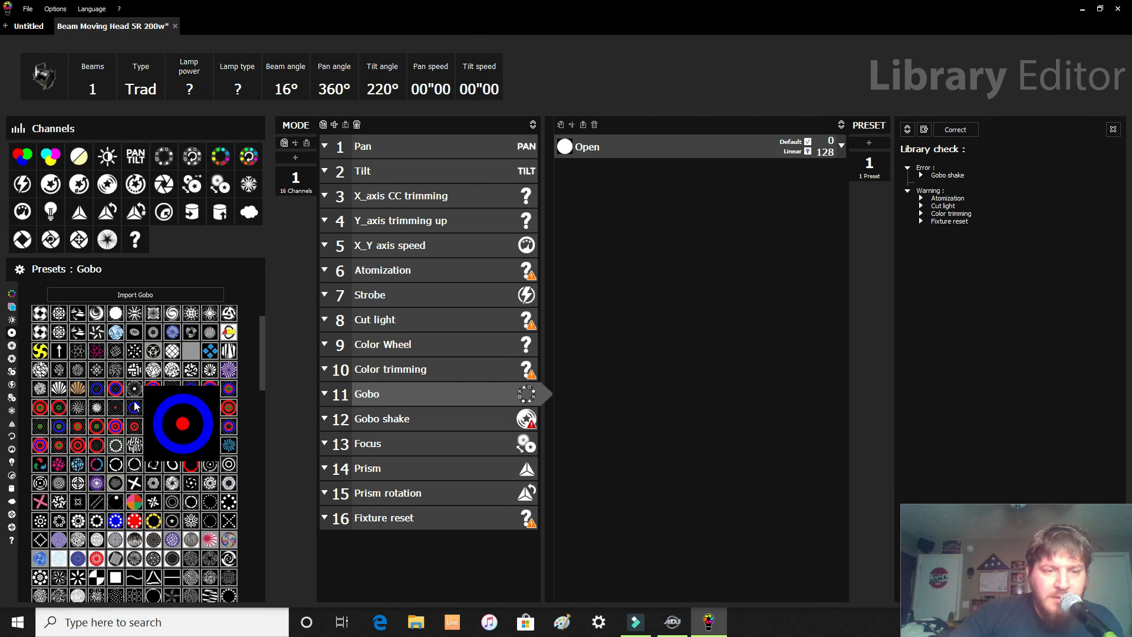
{"action": "scroll", "coordinate": [170, 395], "scroll_direction": "down", "scroll_amount": 15}
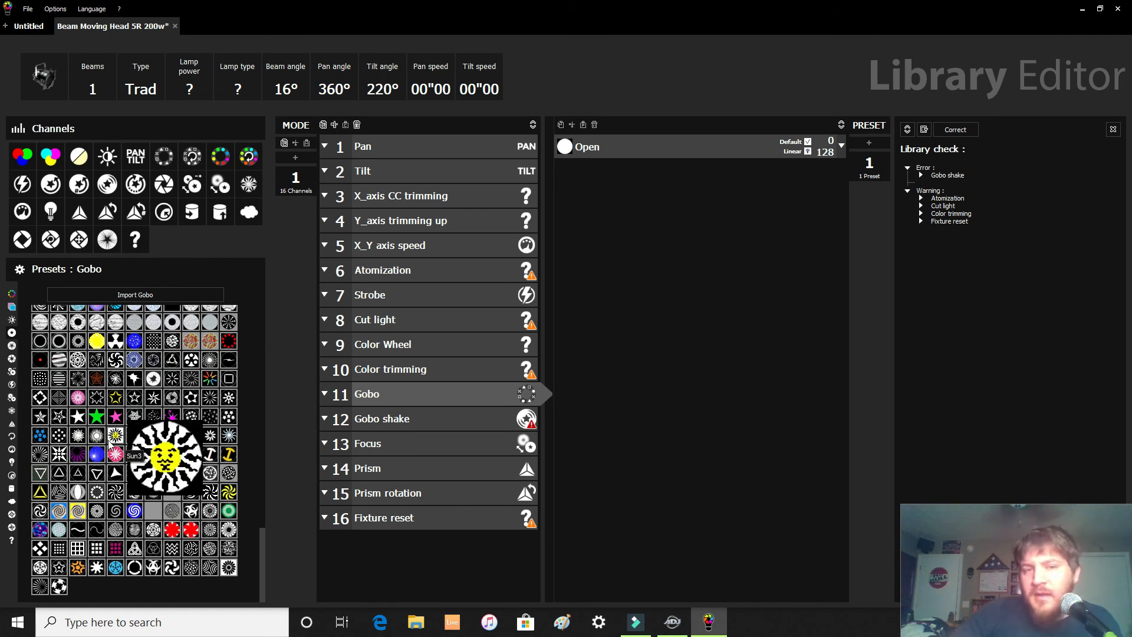
{"action": "scroll", "coordinate": [108, 440], "scroll_direction": "up", "scroll_amount": 3}
{"action": "scroll", "coordinate": [108, 440], "scroll_direction": "up", "scroll_amount": 3}
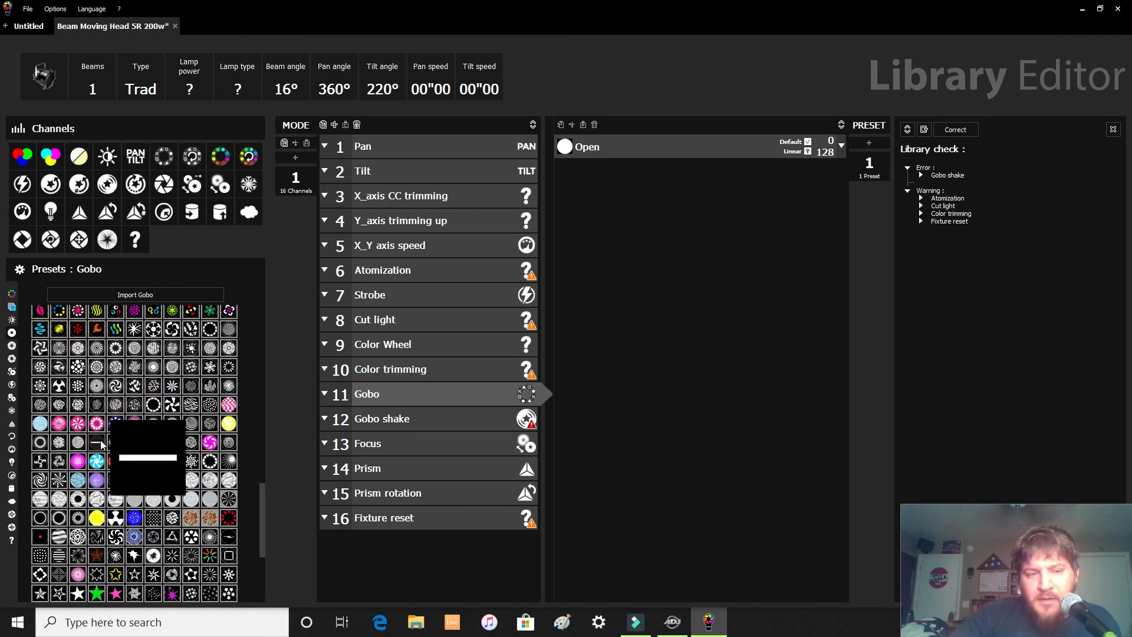
{"action": "scroll", "coordinate": [131, 441], "scroll_direction": "up", "scroll_amount": 5}
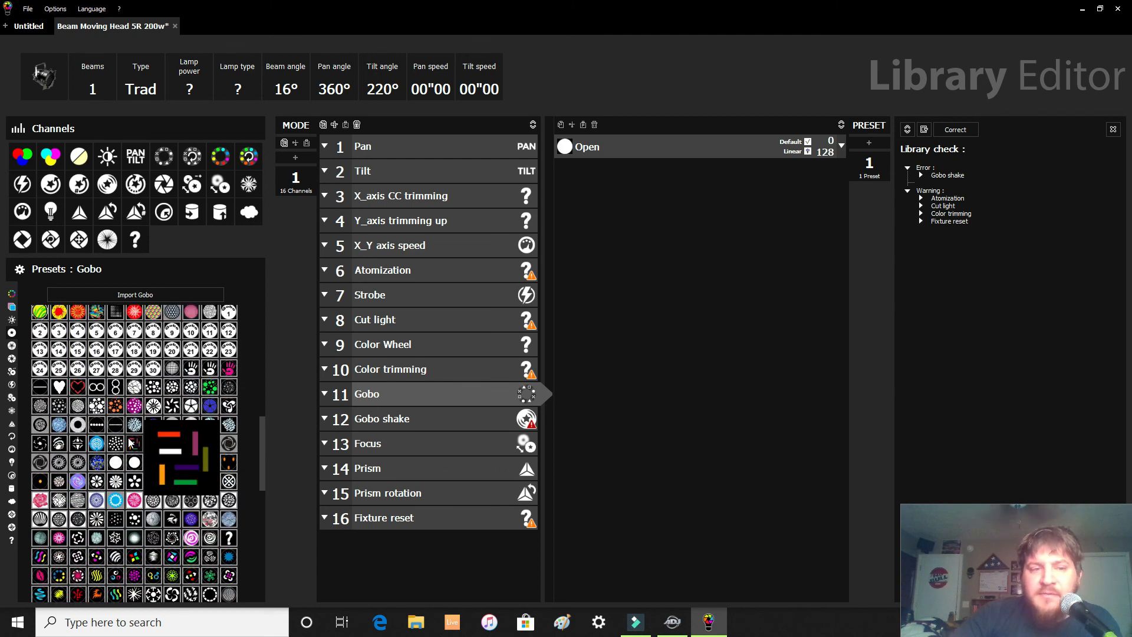
{"action": "scroll", "coordinate": [131, 440], "scroll_direction": "up", "scroll_amount": 1}
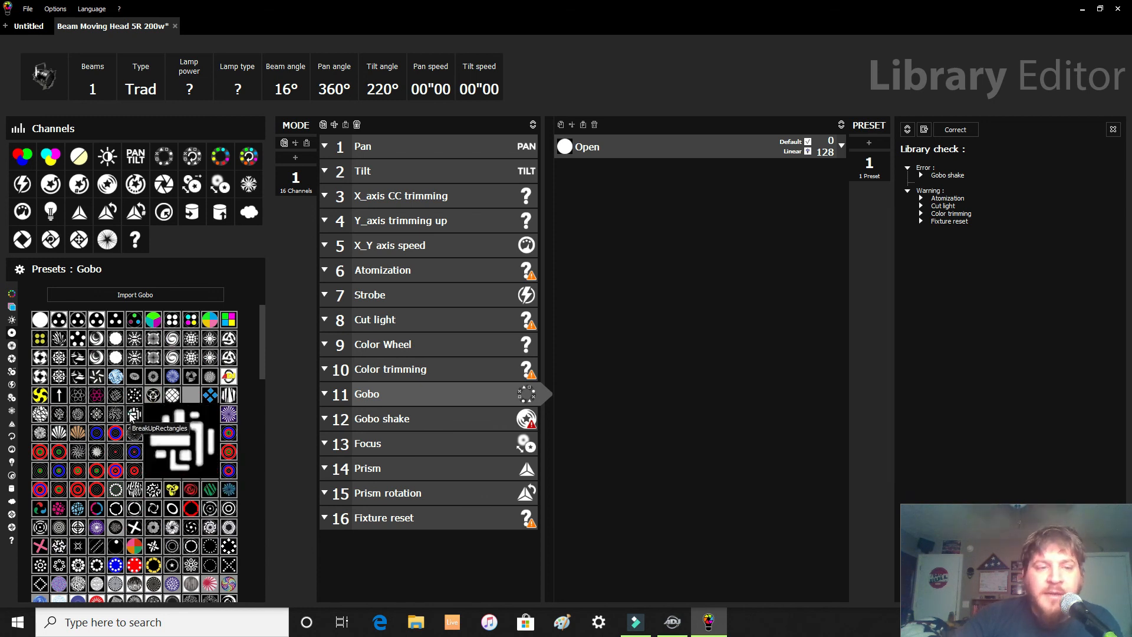
{"action": "left_click", "coordinate": [133, 415]}
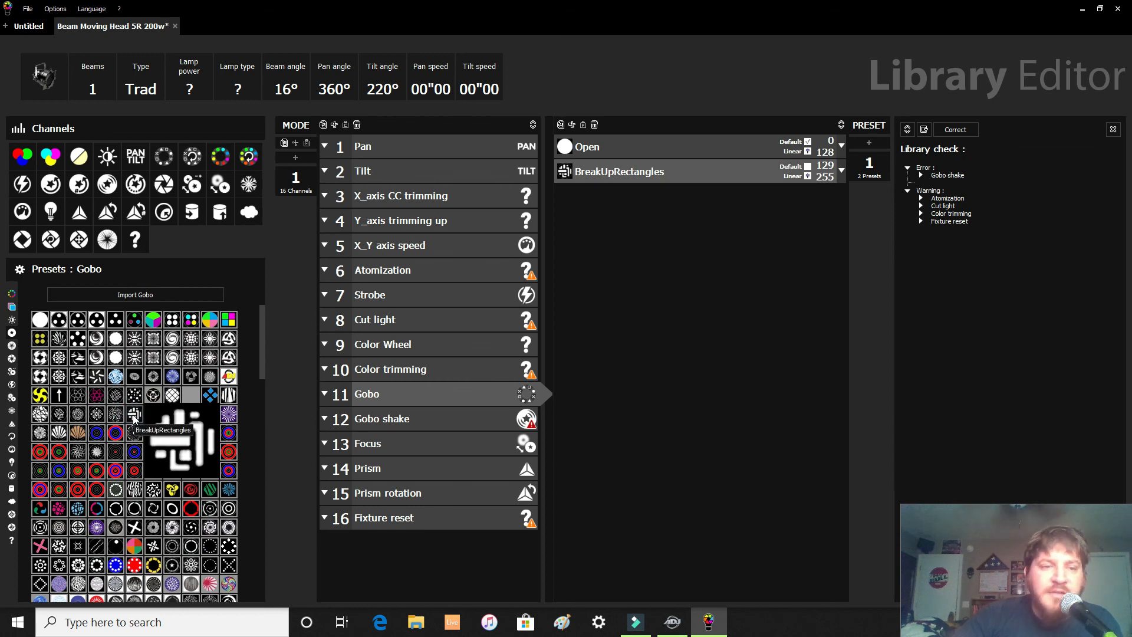
{"action": "key", "text": "Delete"}
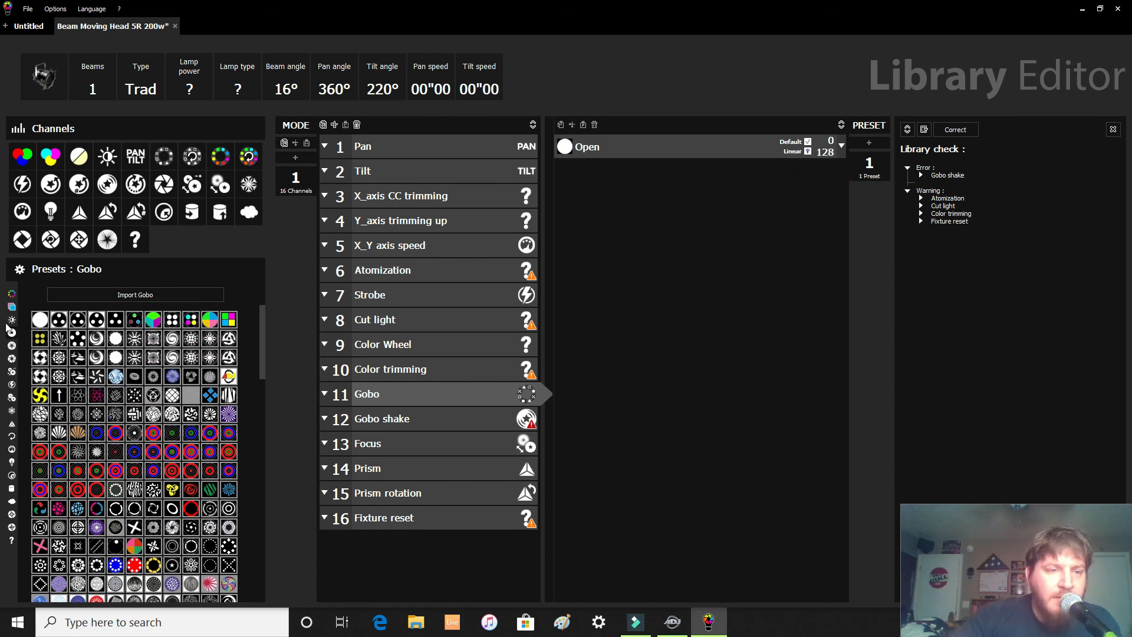
- Add the 3beamCol and A-DJ_008 gobos as presets in the Gobo channel
{"action": "left_click", "coordinate": [134, 320]}
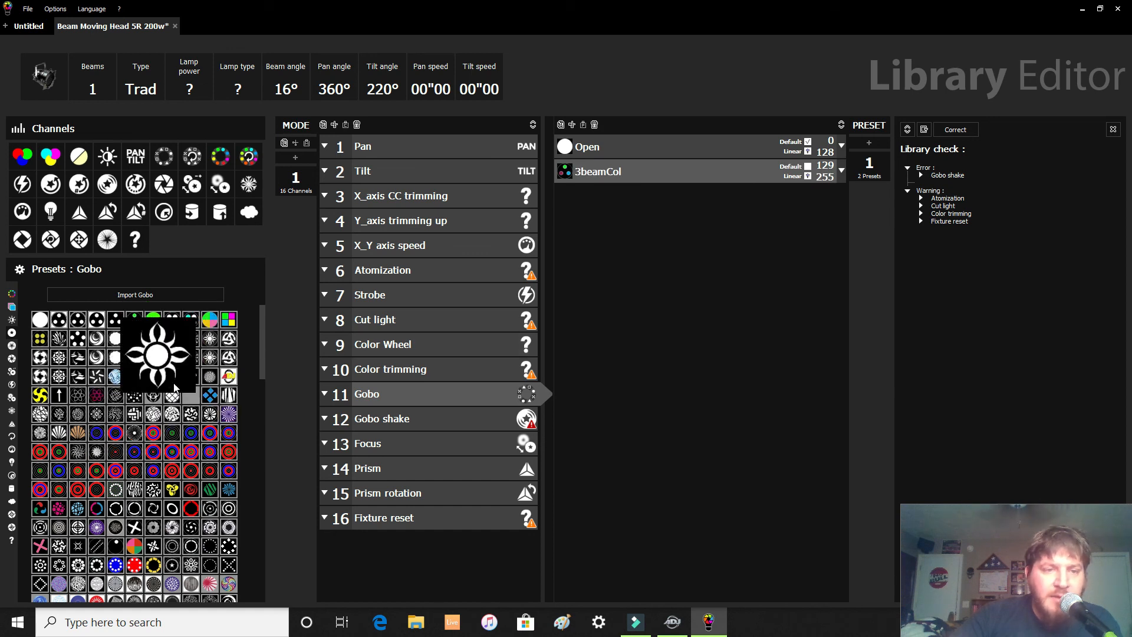
{"action": "left_click", "coordinate": [229, 340]}
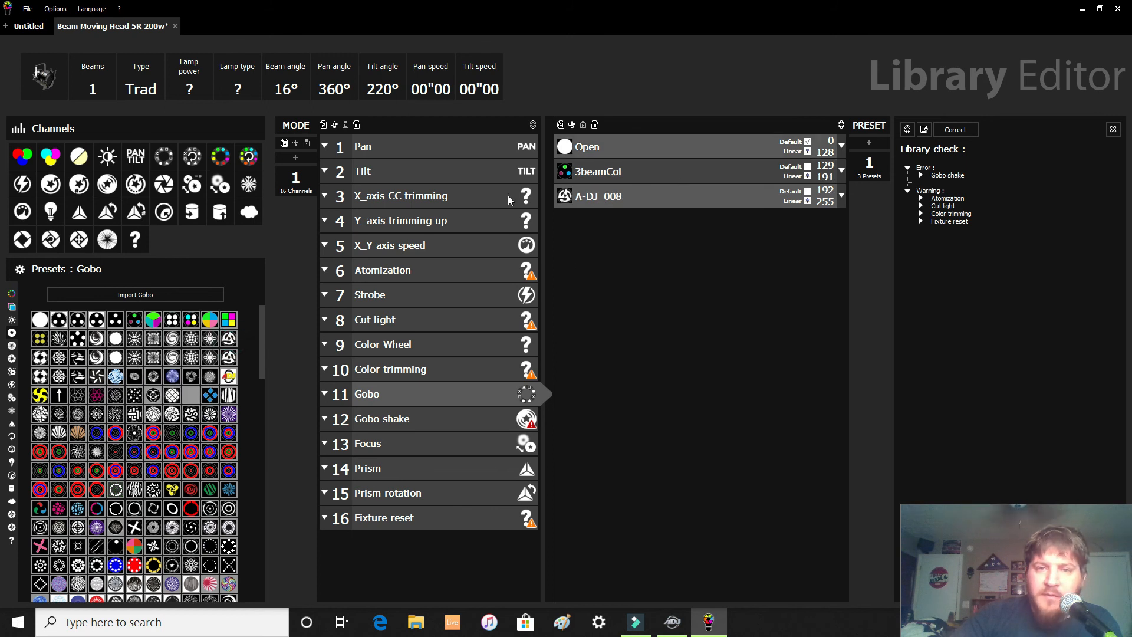
- Change channel 12 from Gobo shake to Gobo Bounce and add Rotation Off and Anti clockwise Rotation presets to it
{"action": "left_click", "coordinate": [406, 415]}
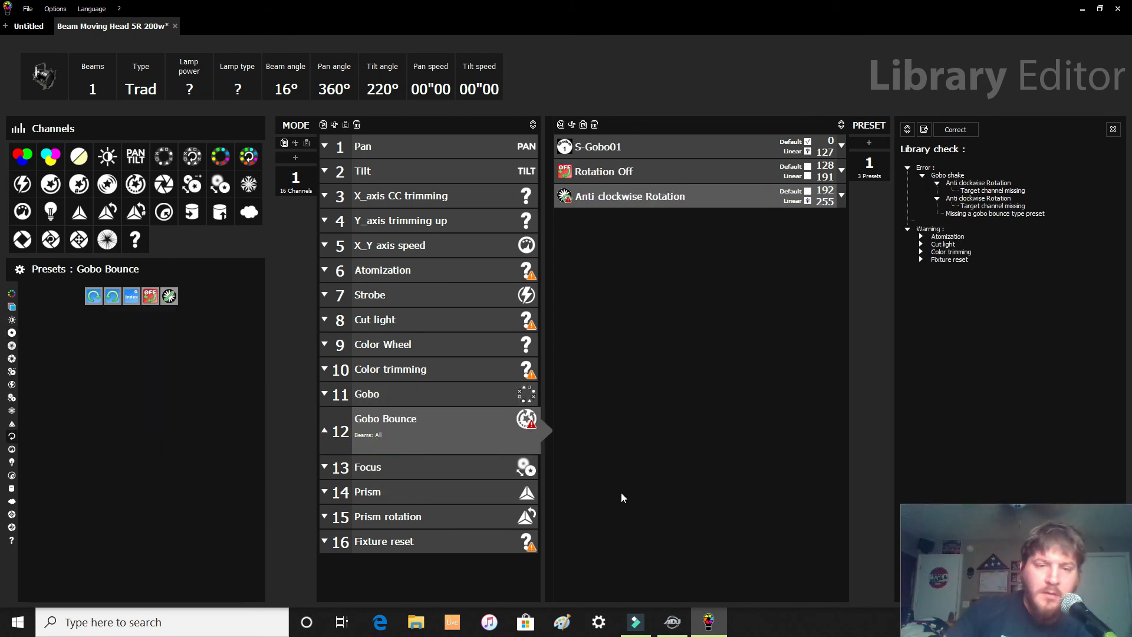
{"action": "left_click", "coordinate": [439, 400]}
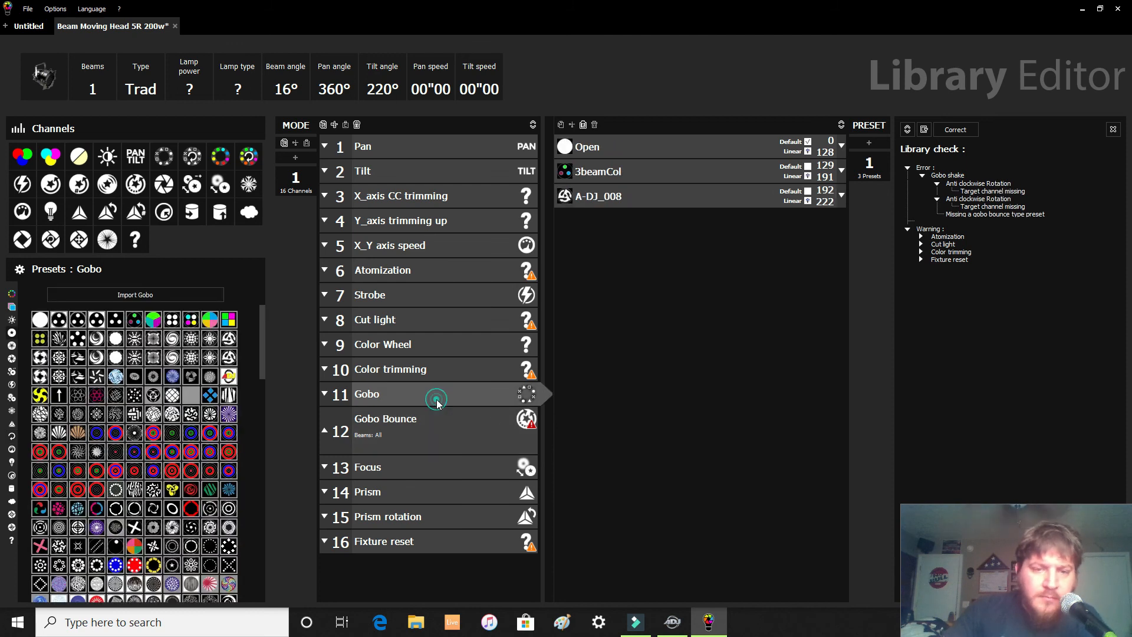
{"action": "left_click", "coordinate": [408, 438]}
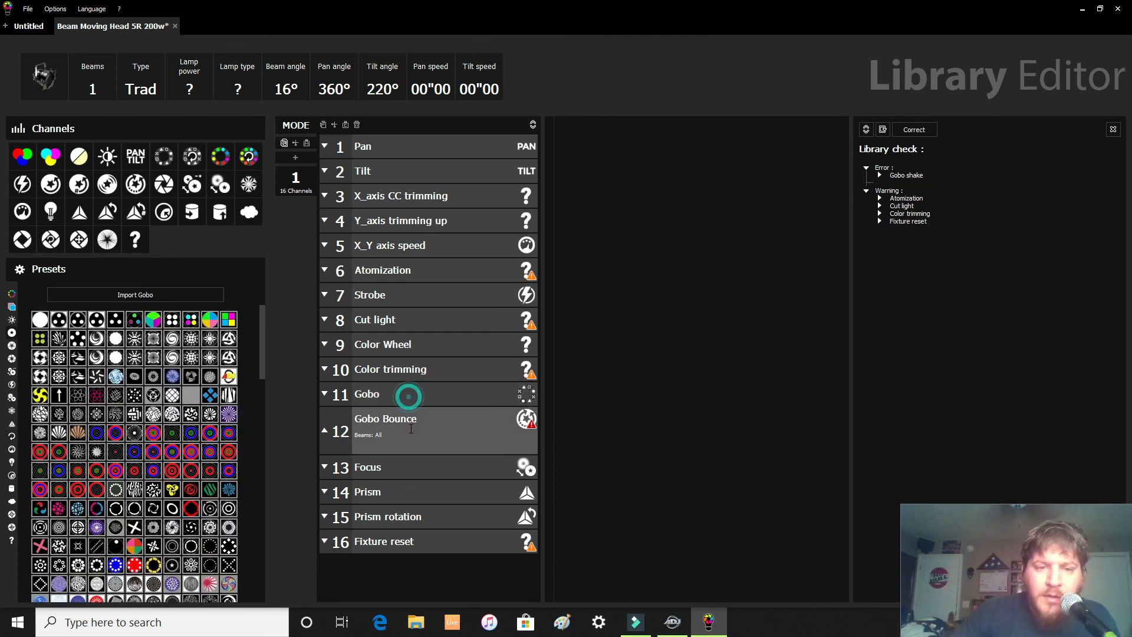
{"action": "left_click", "coordinate": [446, 443]}
{"action": "left_click", "coordinate": [402, 444]}
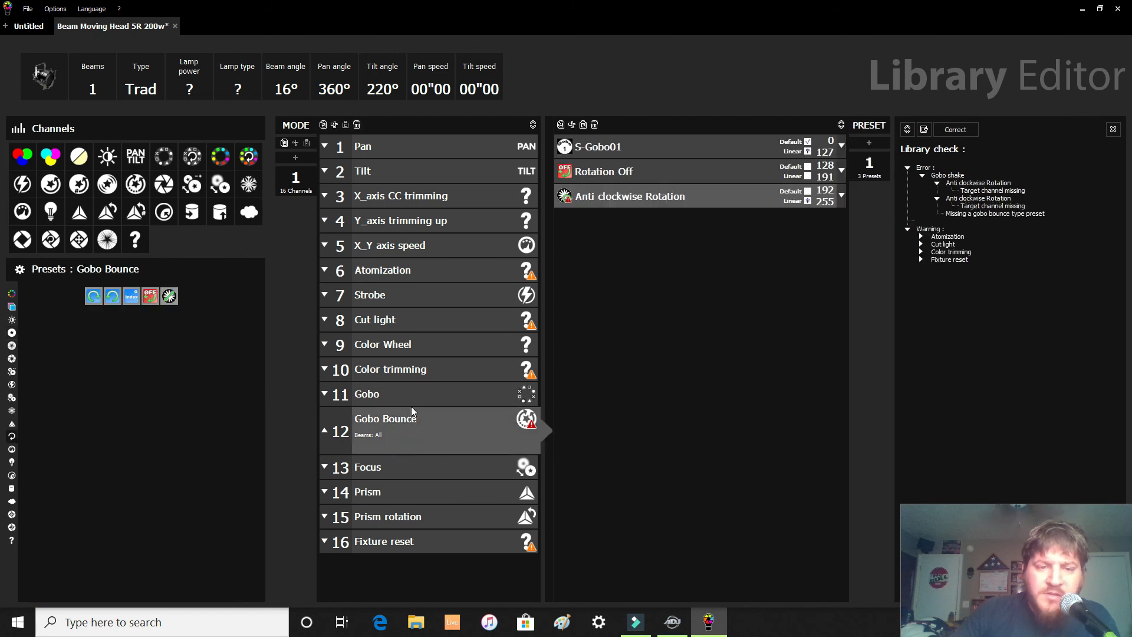
{"action": "left_click", "coordinate": [411, 408]}
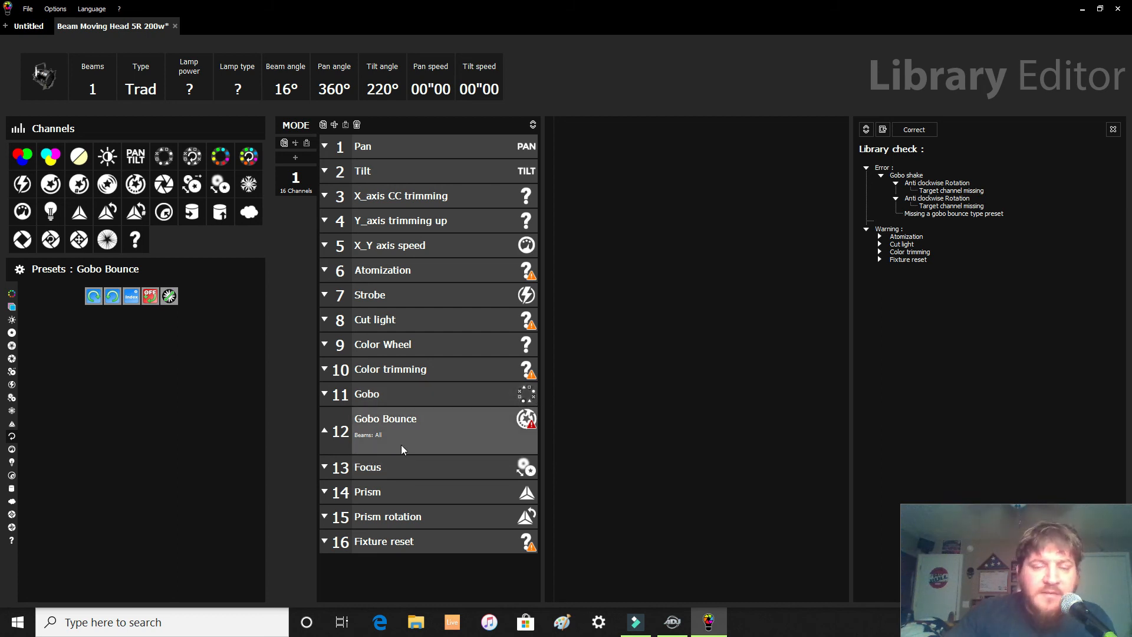
- Delete channel 12, Gobo Bounce, from the fixture's channel list
{"action": "right_click", "coordinate": [431, 443]}
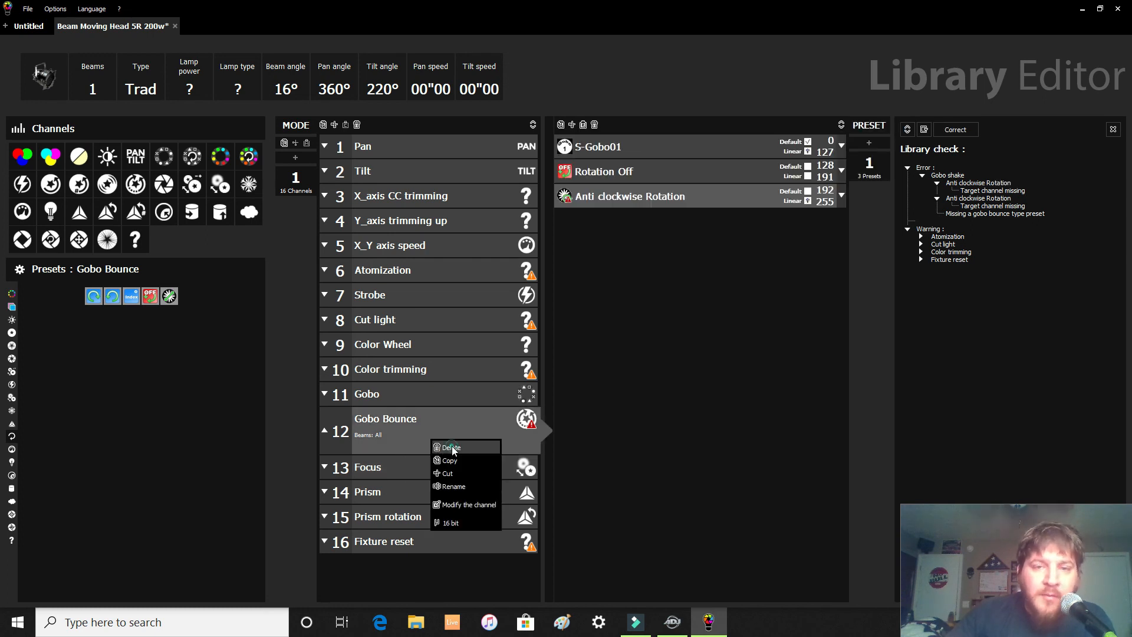
{"action": "left_click", "coordinate": [452, 447]}
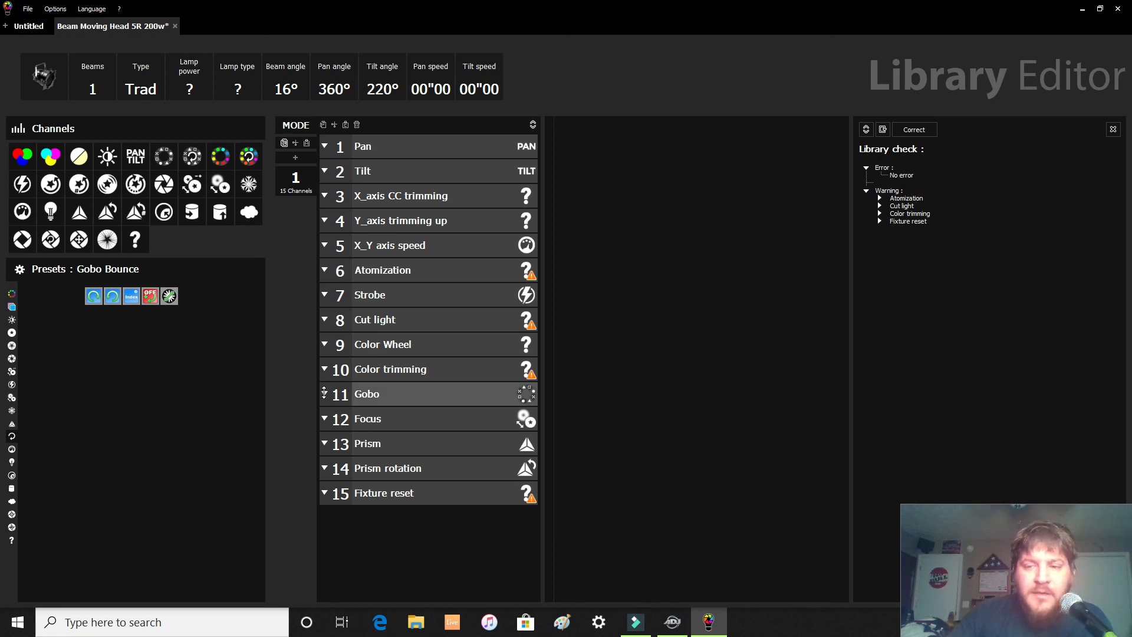
{"action": "left_click", "coordinate": [398, 393]}
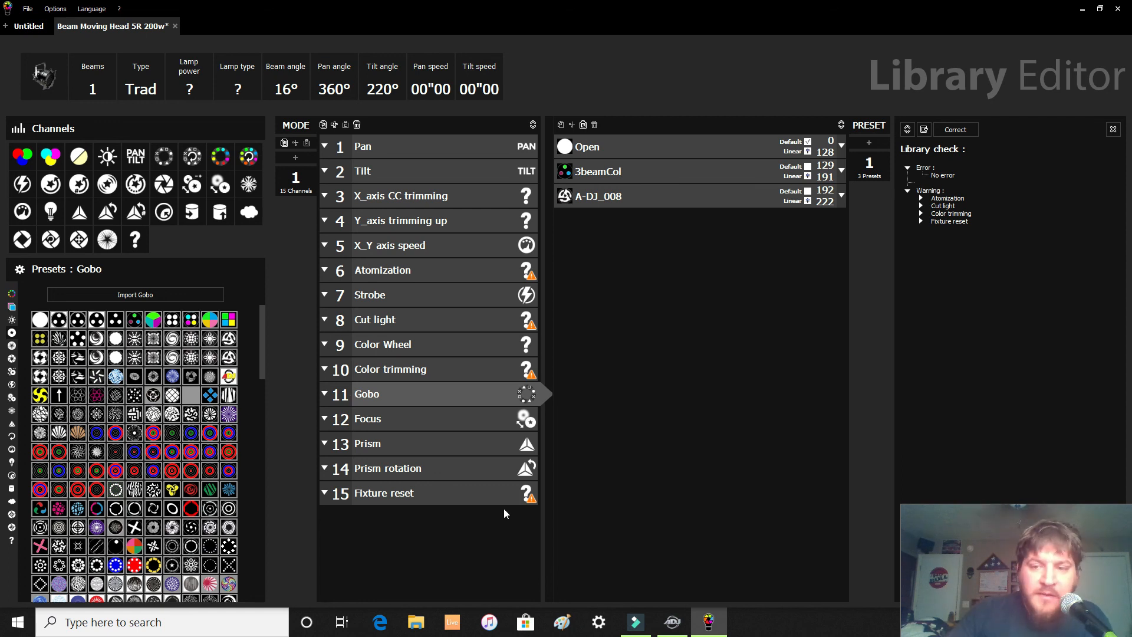
{"action": "left_click", "coordinate": [420, 525]}
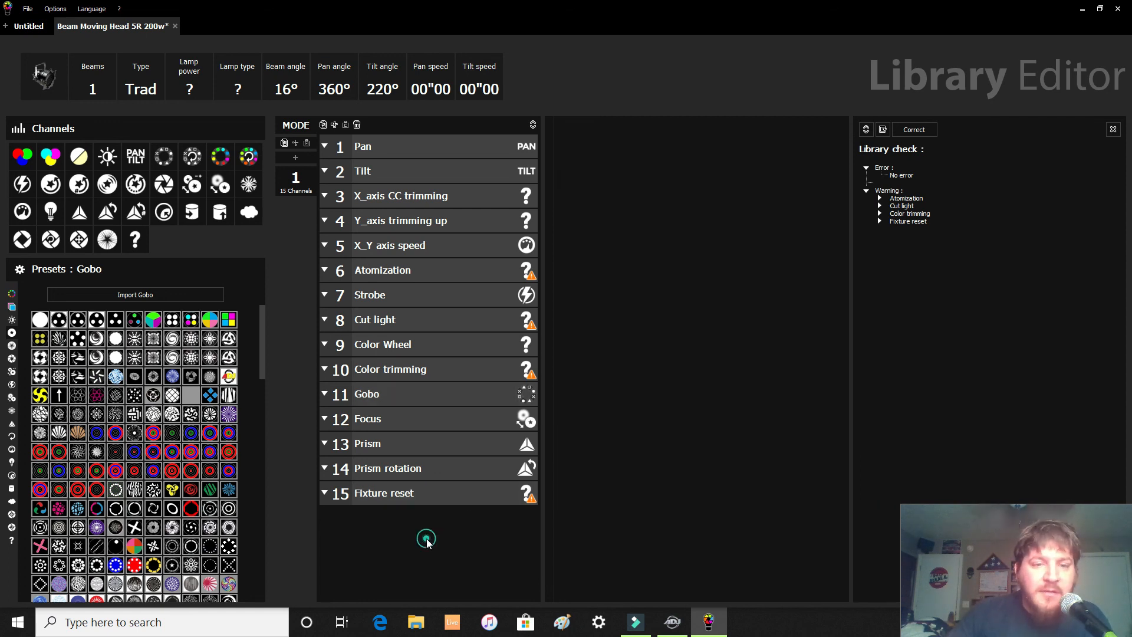
- Examine the presets behind the library-check warnings on the Fixture reset, Color trimming, Cut light and Atomization channels
{"action": "left_click", "coordinate": [471, 495]}
{"action": "left_click", "coordinate": [510, 370]}
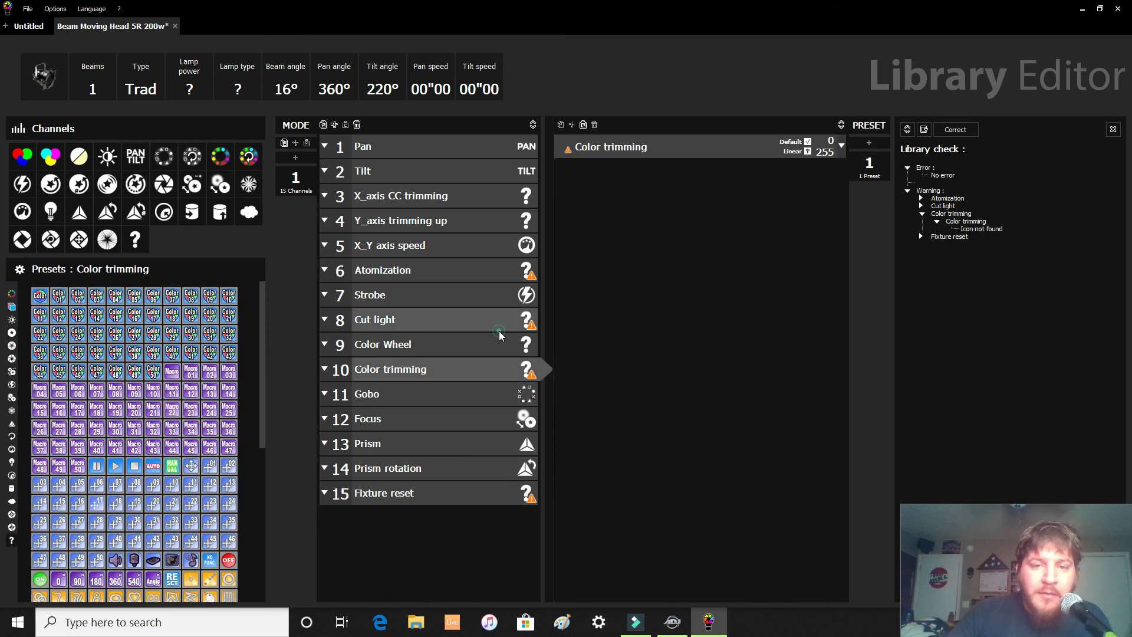
{"action": "left_click", "coordinate": [498, 321]}
{"action": "left_click", "coordinate": [497, 260]}
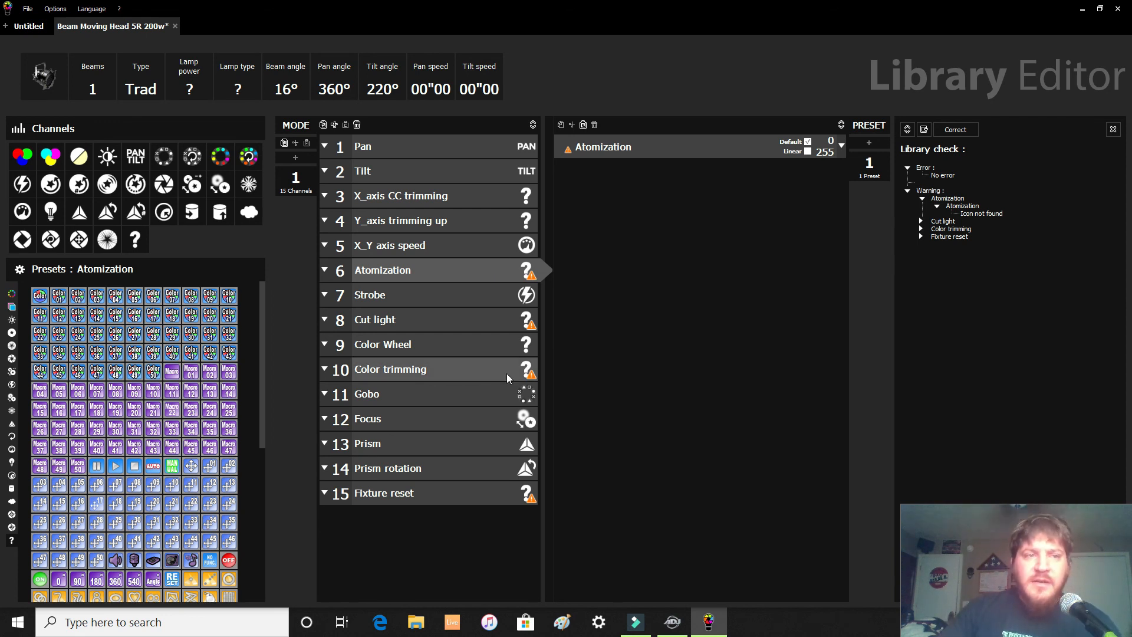
- Save the profile as a new SSL2 library named "Beam Moving Head 5R 200w EDIT 15ch" in the ScanLibrary folder and close the Library Editor
{"action": "left_click", "coordinate": [30, 11]}
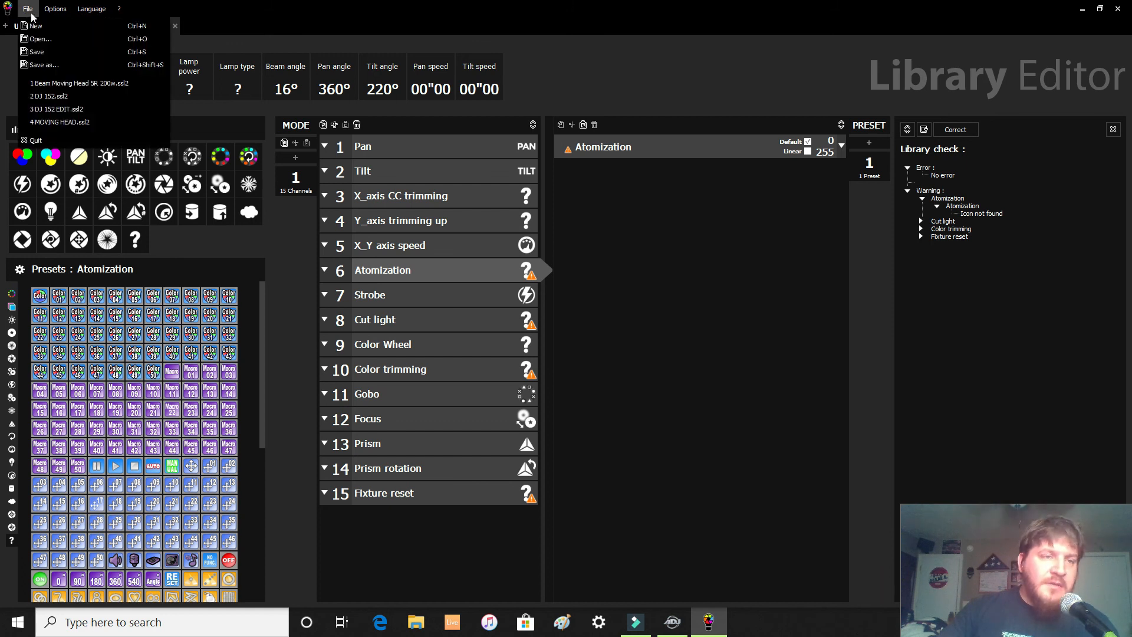
{"action": "left_click", "coordinate": [45, 66]}
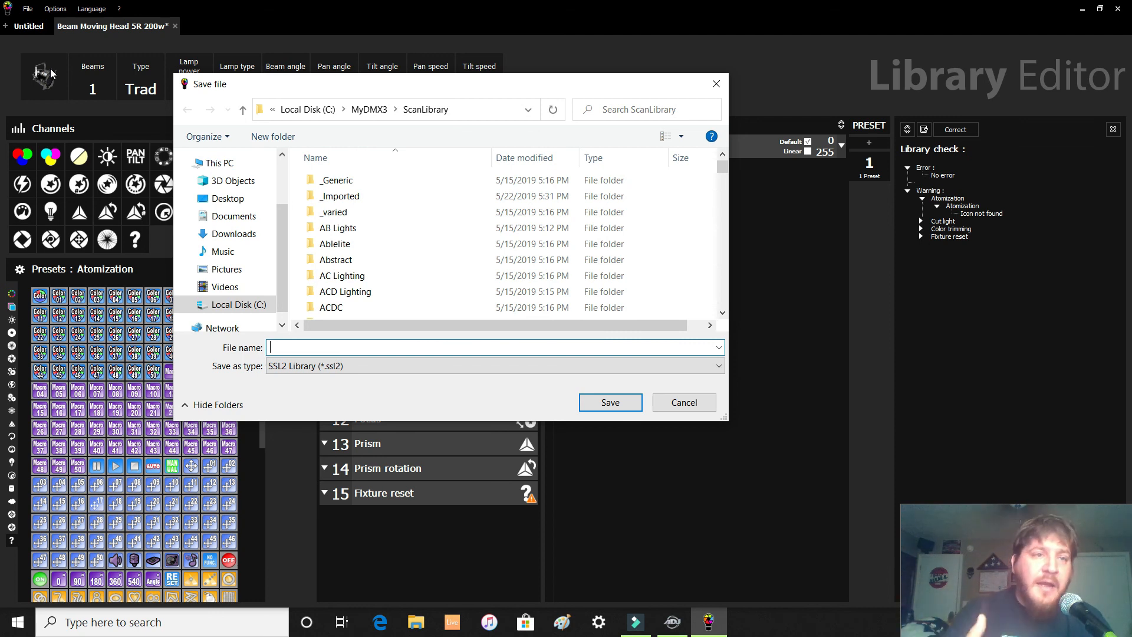
{"action": "type", "text": "B"}
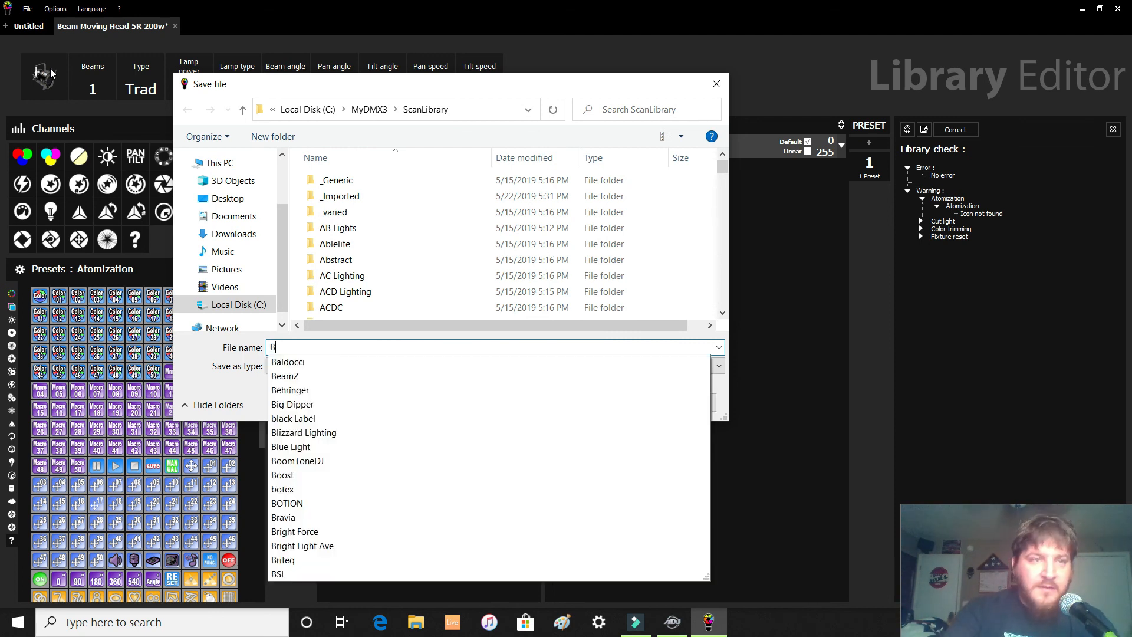
{"action": "type", "text": "eam"}
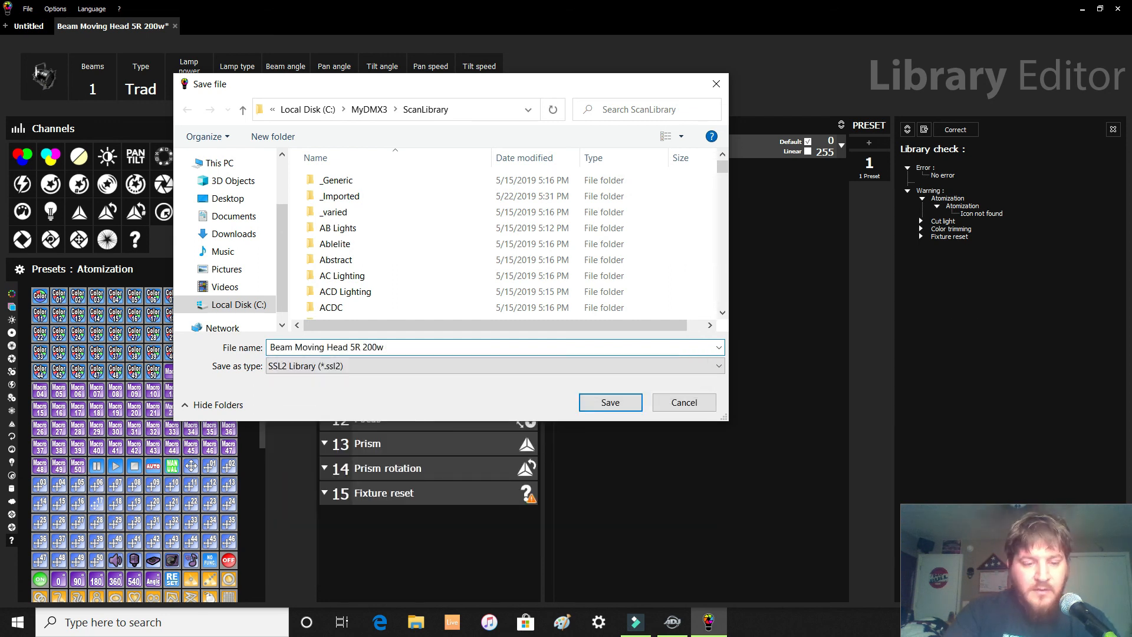
{"action": "type", "text": "EDIT"}
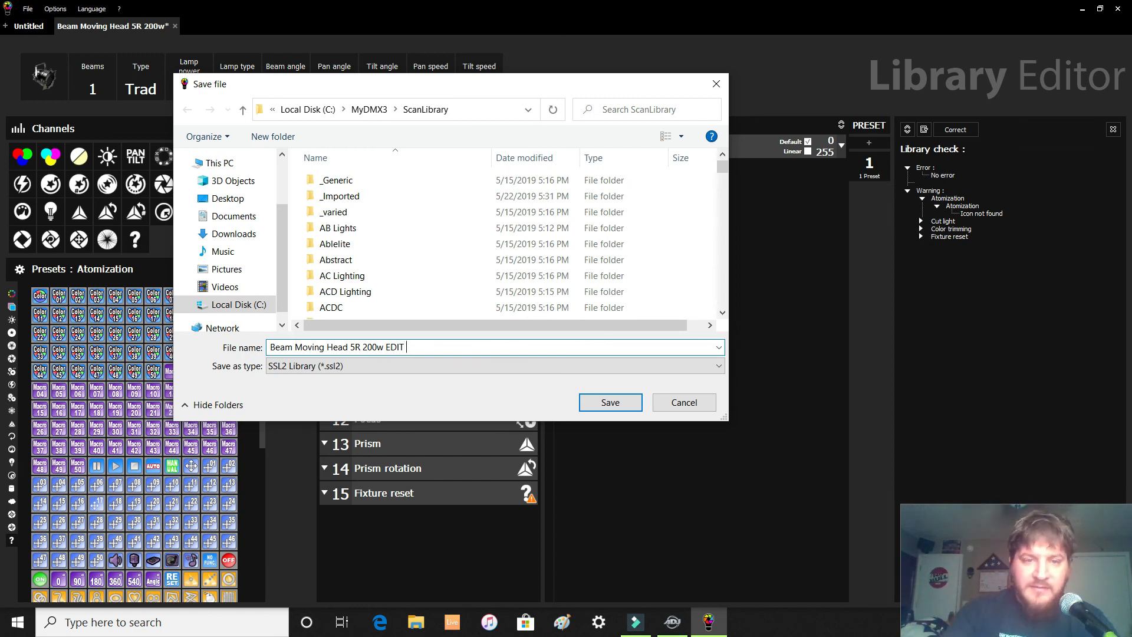
{"action": "type", "text": "15ch"}
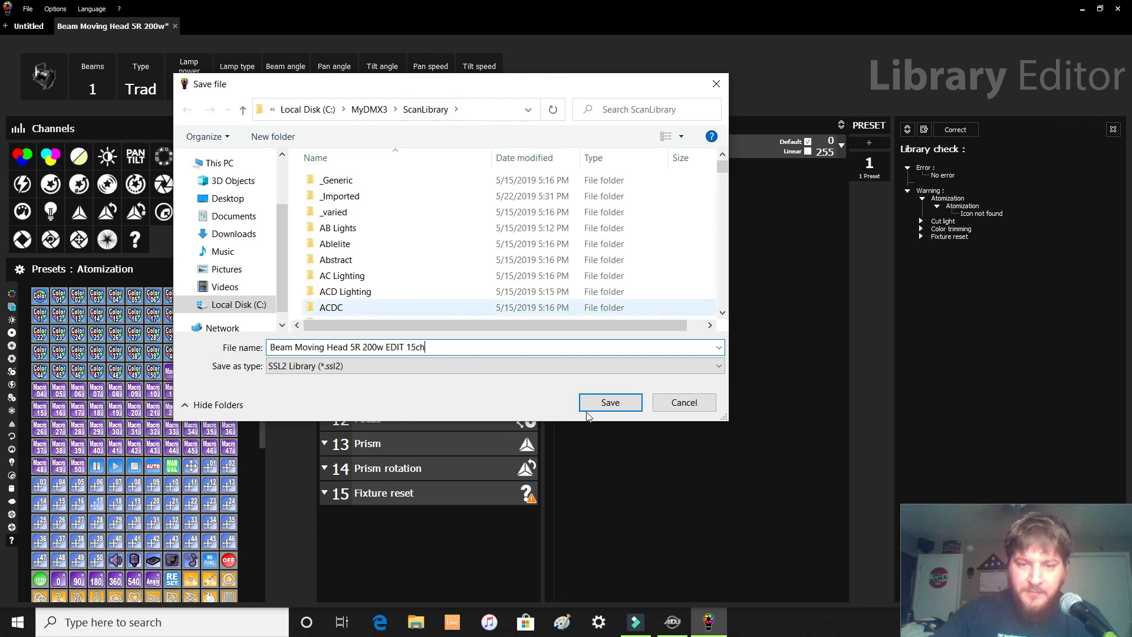
{"action": "left_click", "coordinate": [605, 402]}
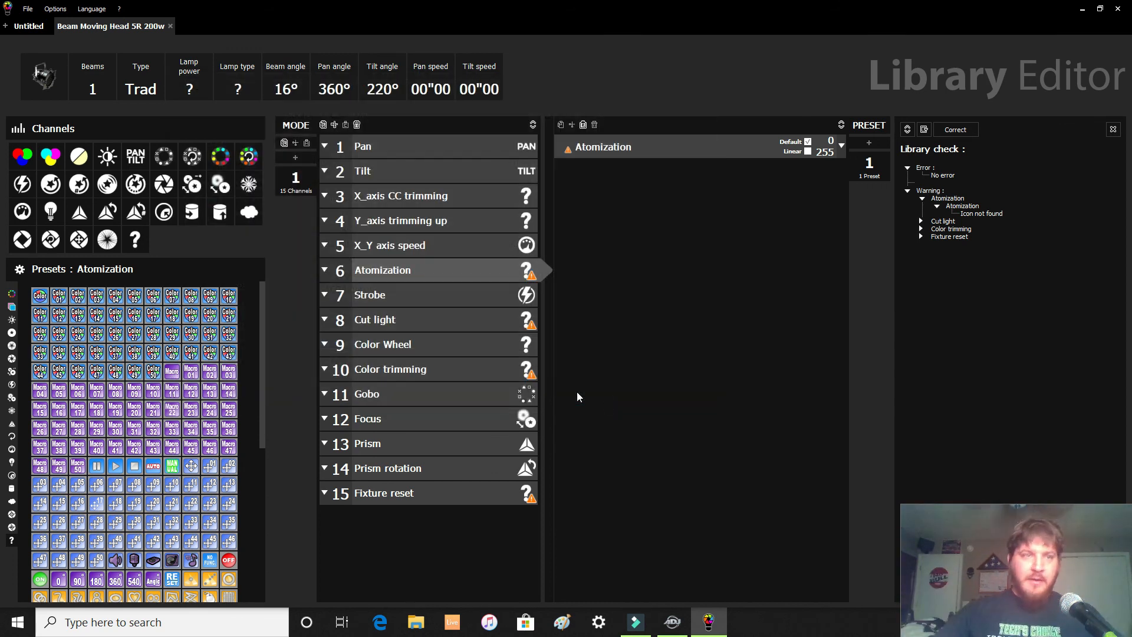
{"action": "key", "text": "alt+F4"}
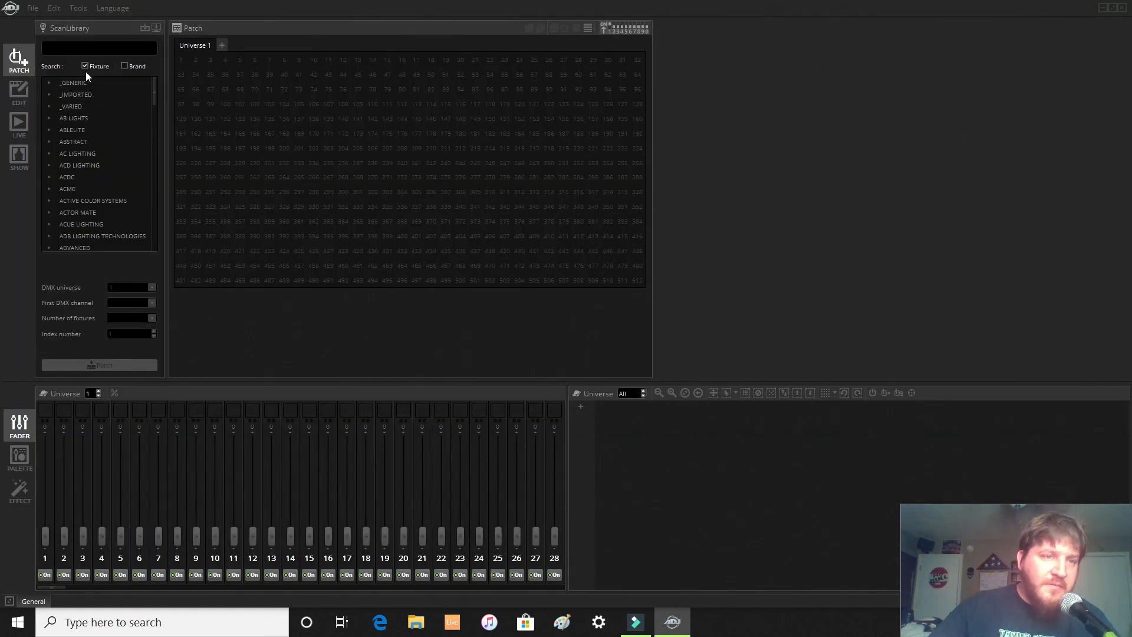
{"action": "left_click", "coordinate": [145, 29]}
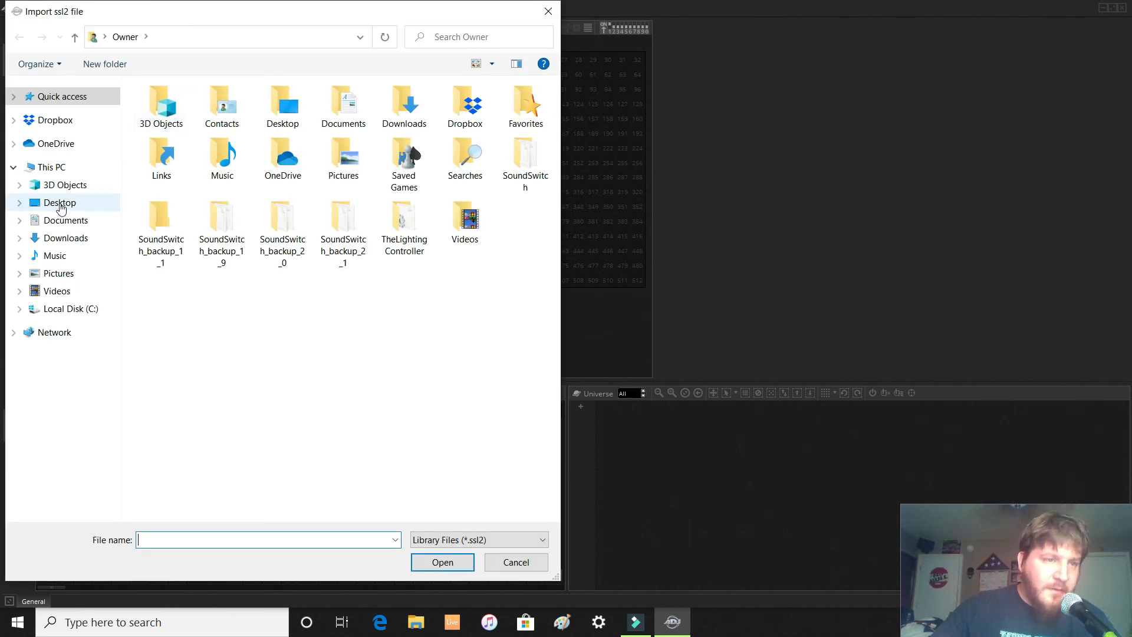
{"action": "left_click", "coordinate": [62, 204]}
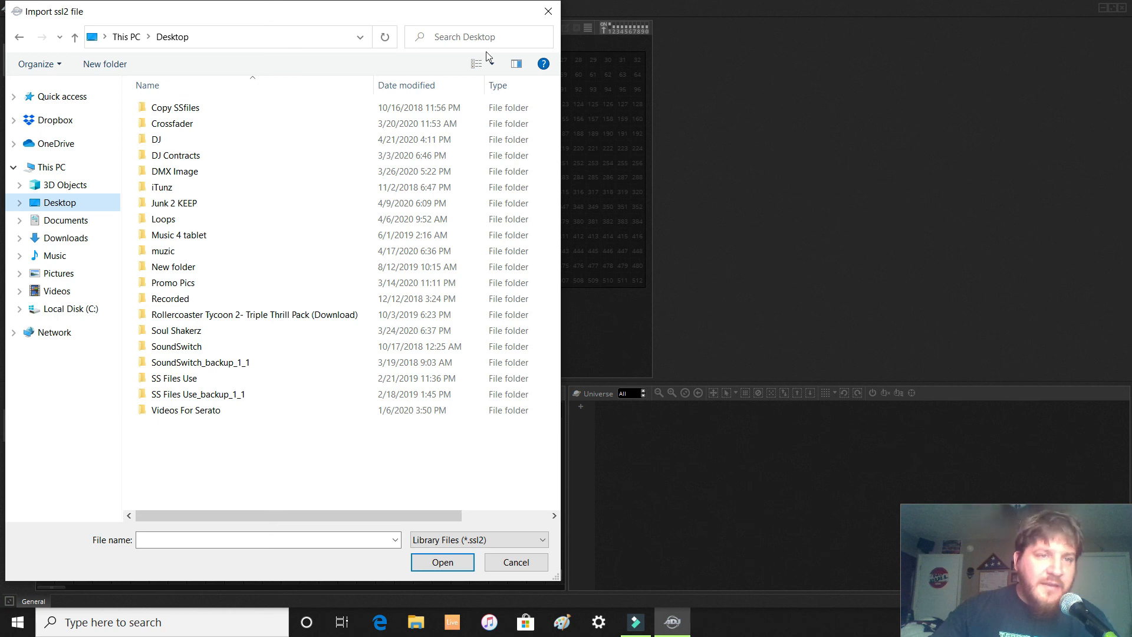
{"action": "left_click", "coordinate": [544, 15]}
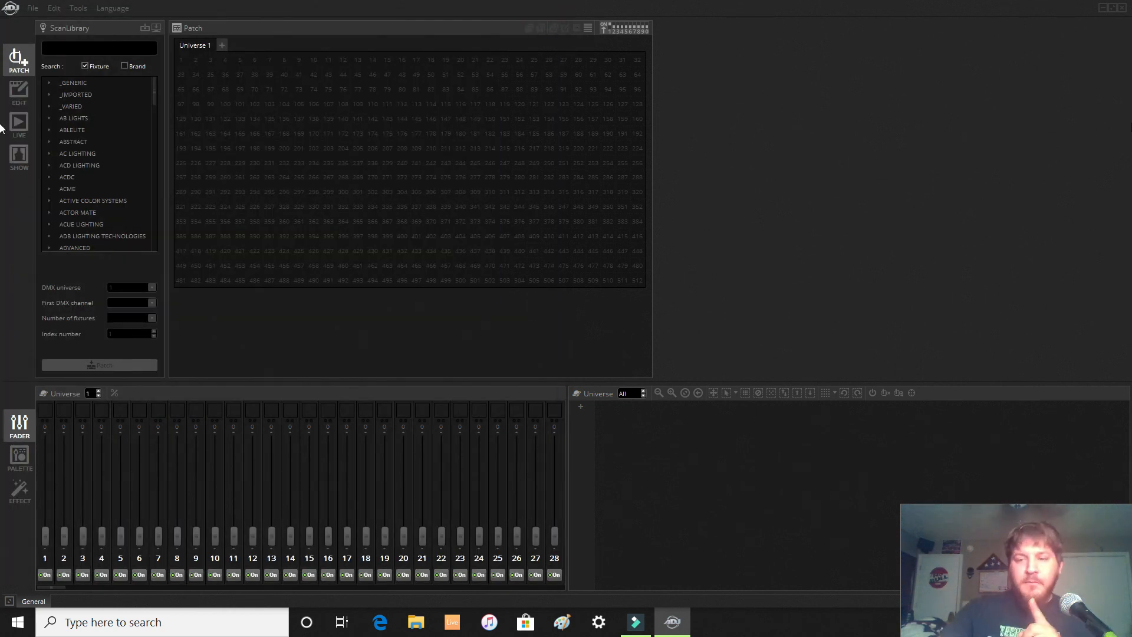
- Close myDMX with its changes saved, clear the video editor off the desktop, and relaunch myDMX to reload the fixture library
{"action": "left_click", "coordinate": [1122, 11]}
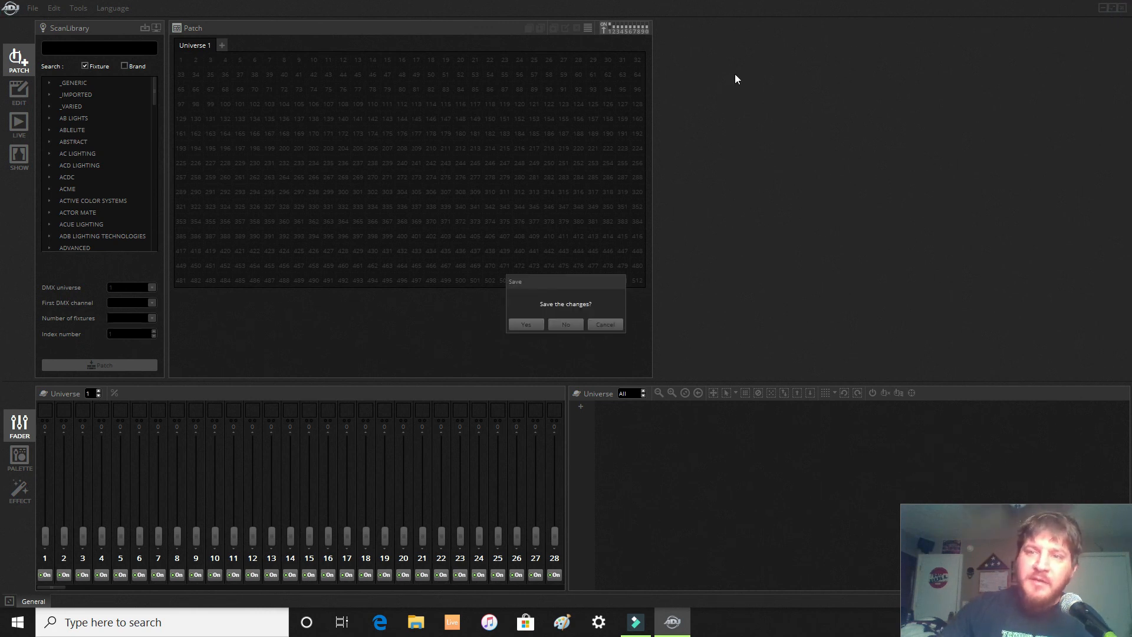
{"action": "left_click", "coordinate": [533, 325]}
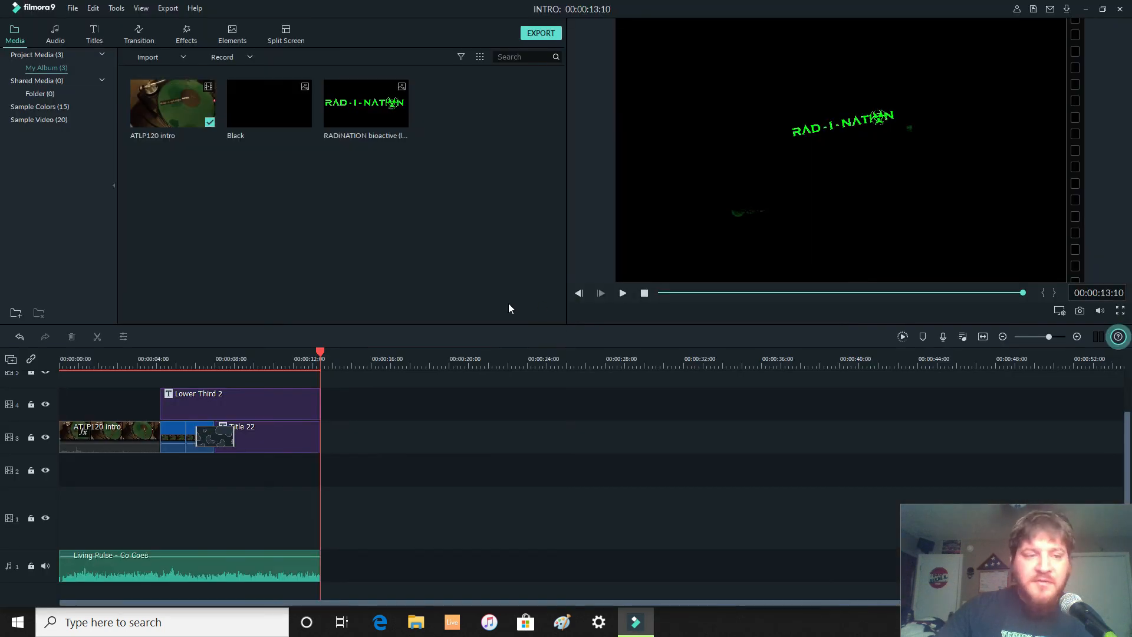
{"action": "left_click", "coordinate": [1092, 10]}
{"action": "double_click", "coordinate": [140, 547]}
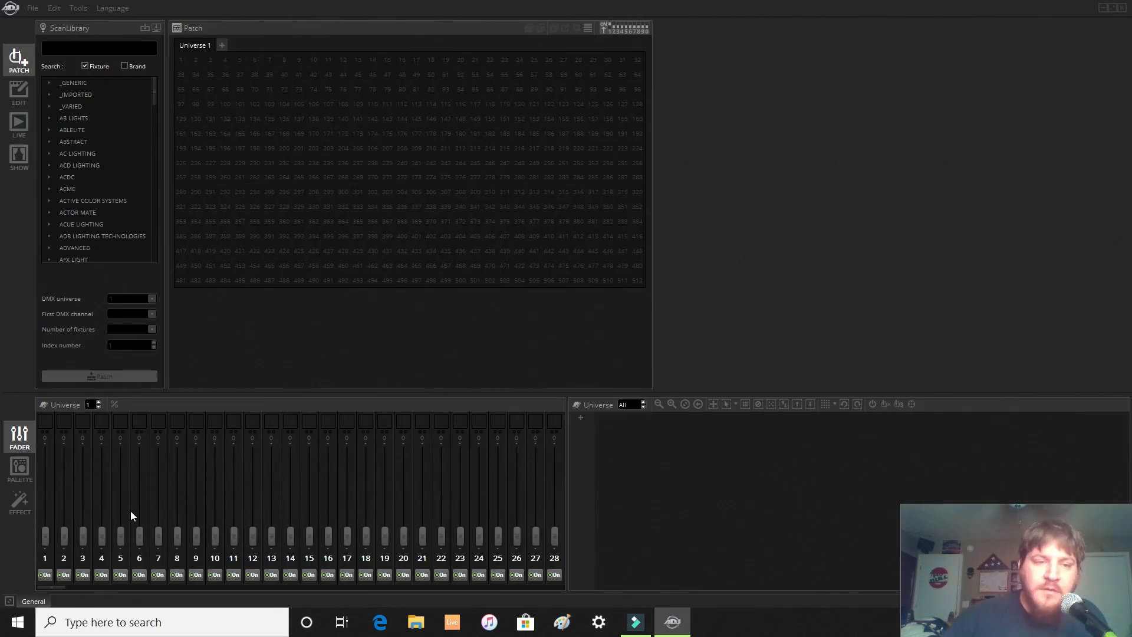
- Select the custom croid-19 profile at the end of the ScanLibrary and patch two fixtures from the first channel of Universe 1
{"action": "left_click_drag", "start_coordinate": [154, 89], "coordinate": [152, 258]}
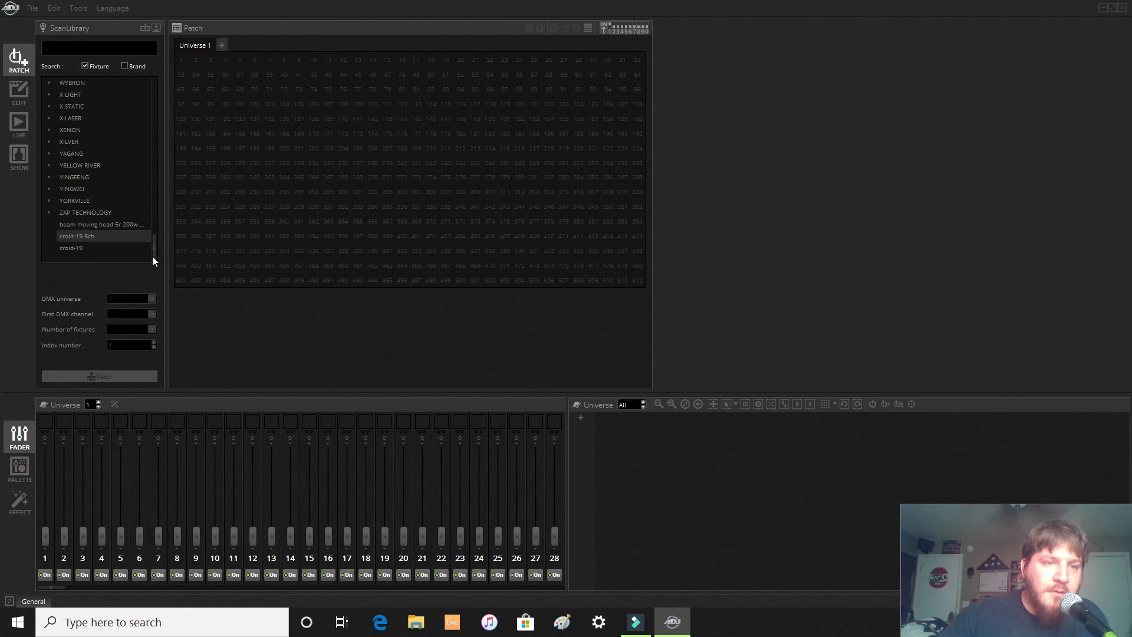
{"action": "left_click", "coordinate": [97, 247]}
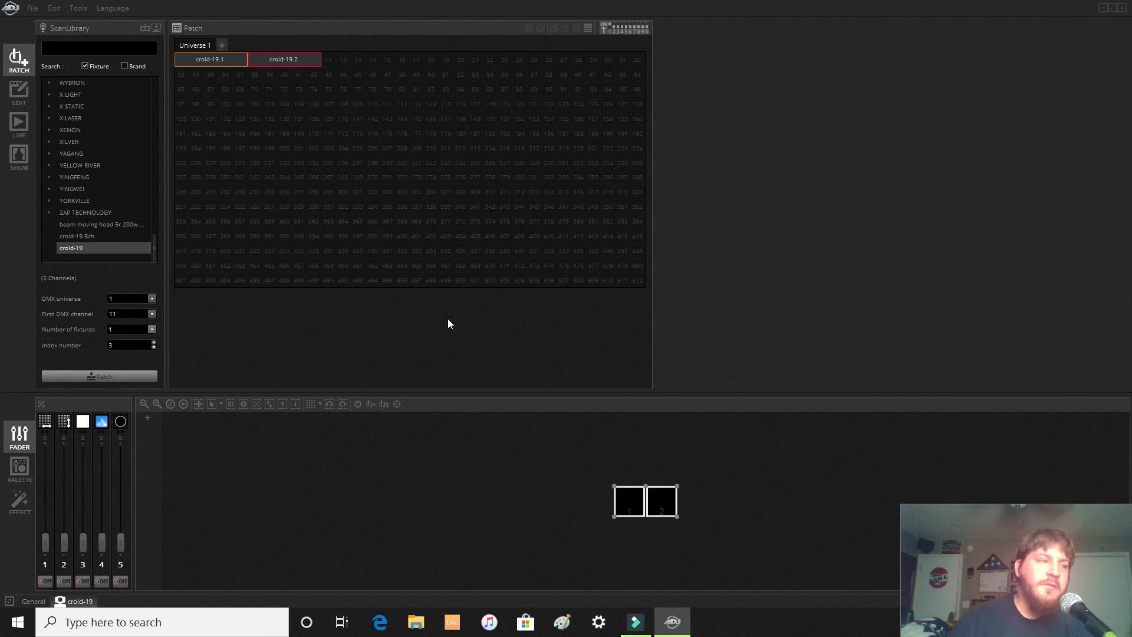